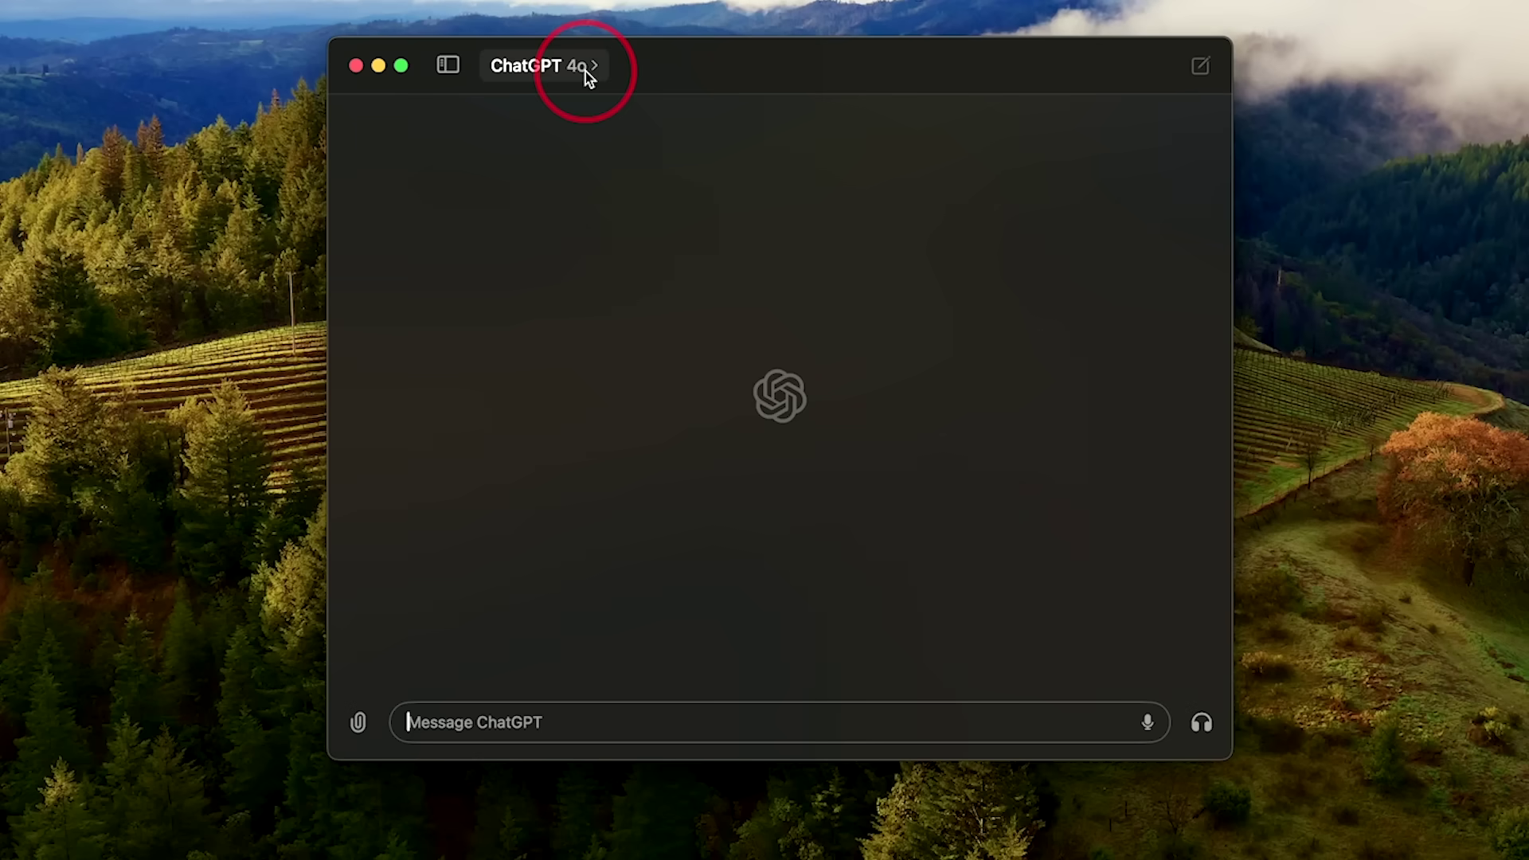
# Preview the model and GPT list, the camera view, and the DALL·E GPTs in Explore
pyautogui.click(568, 69)
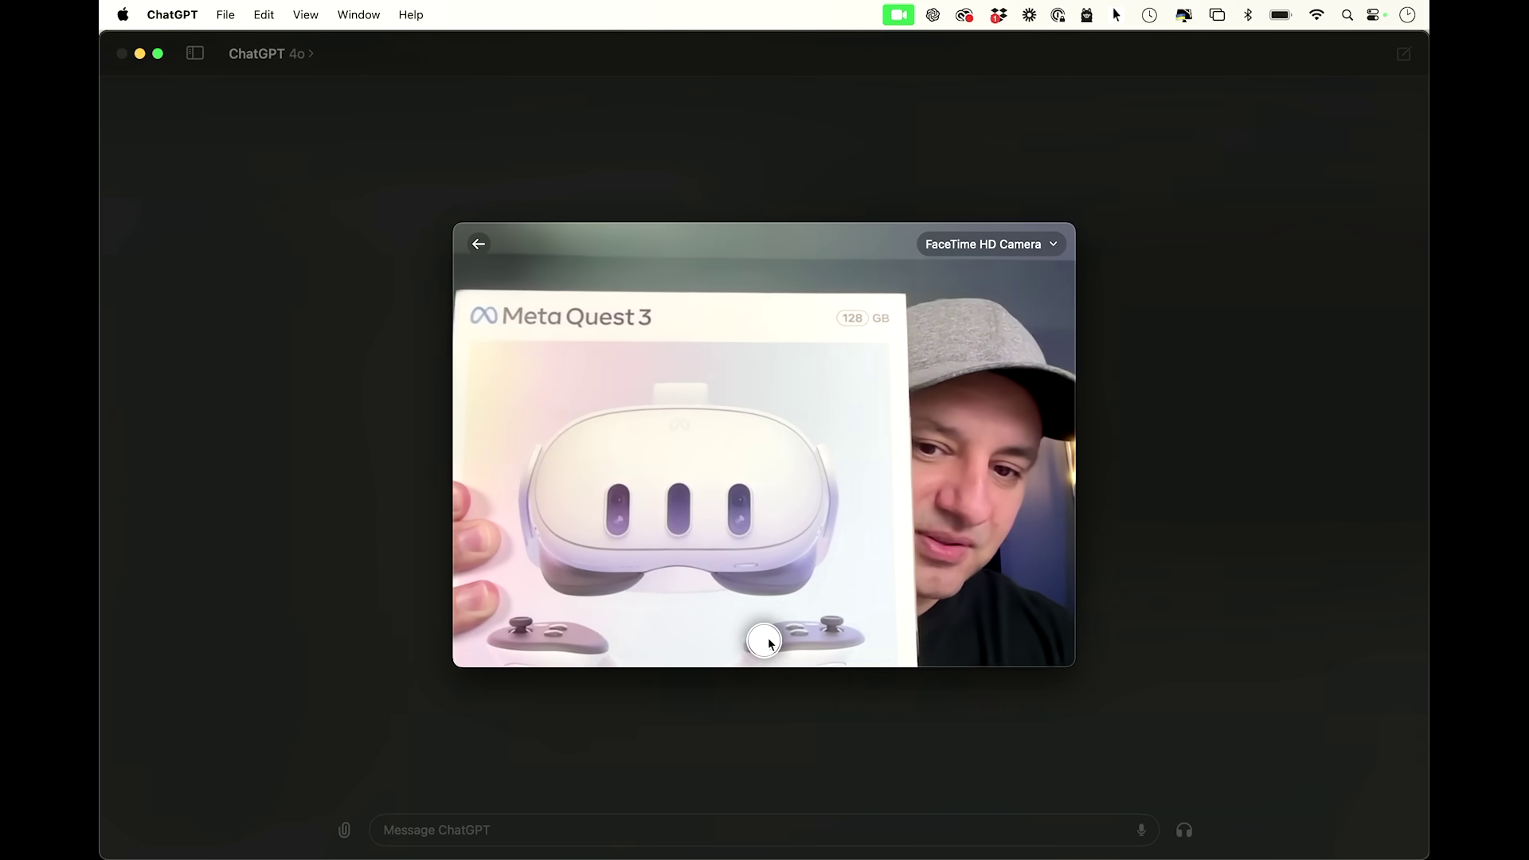
pyautogui.click(765, 639)
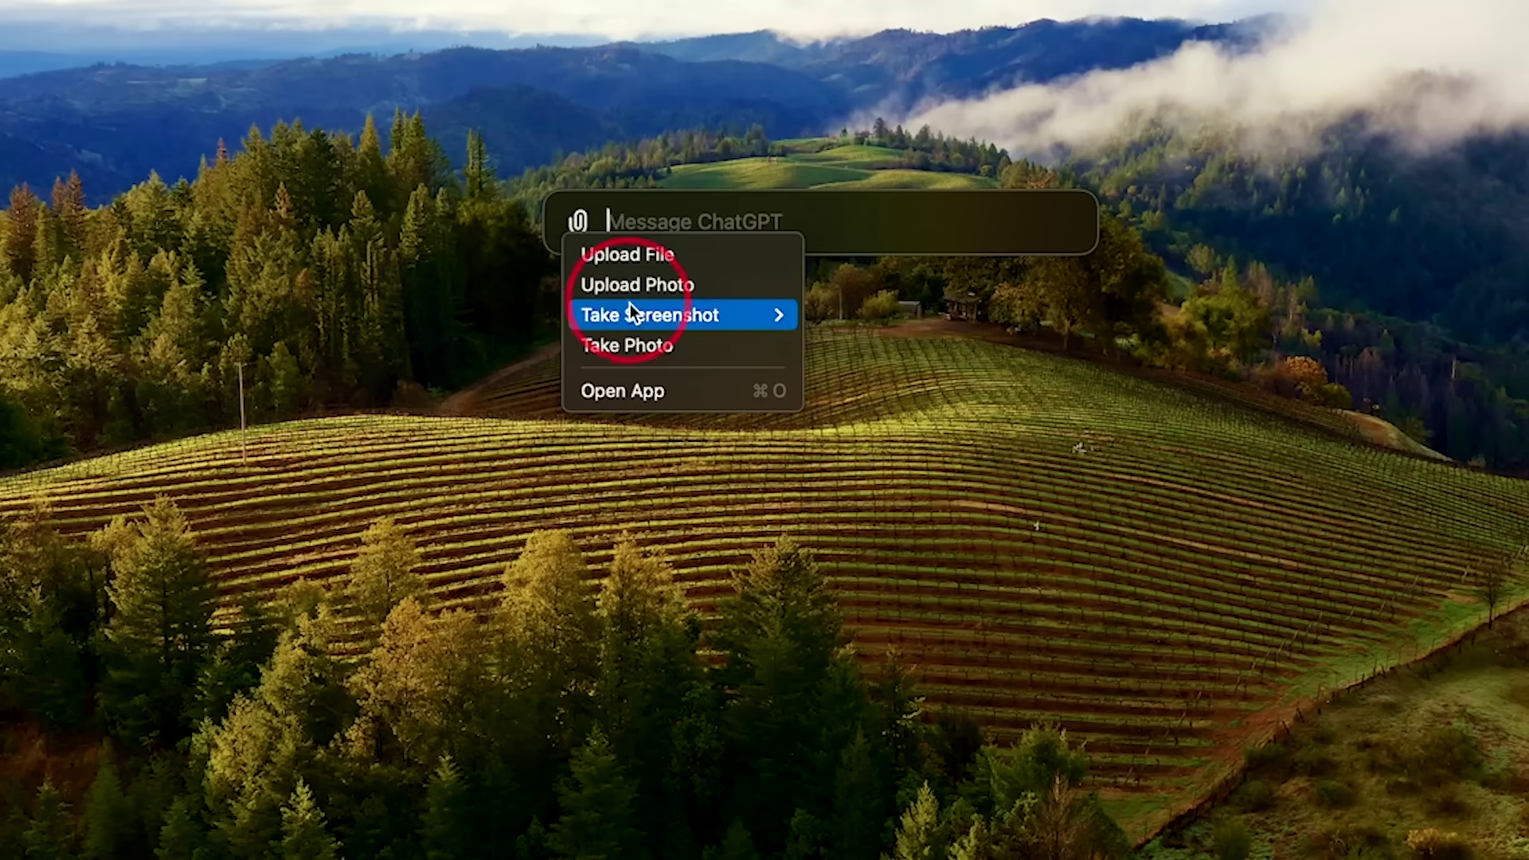
pyautogui.moveTo(636, 317)
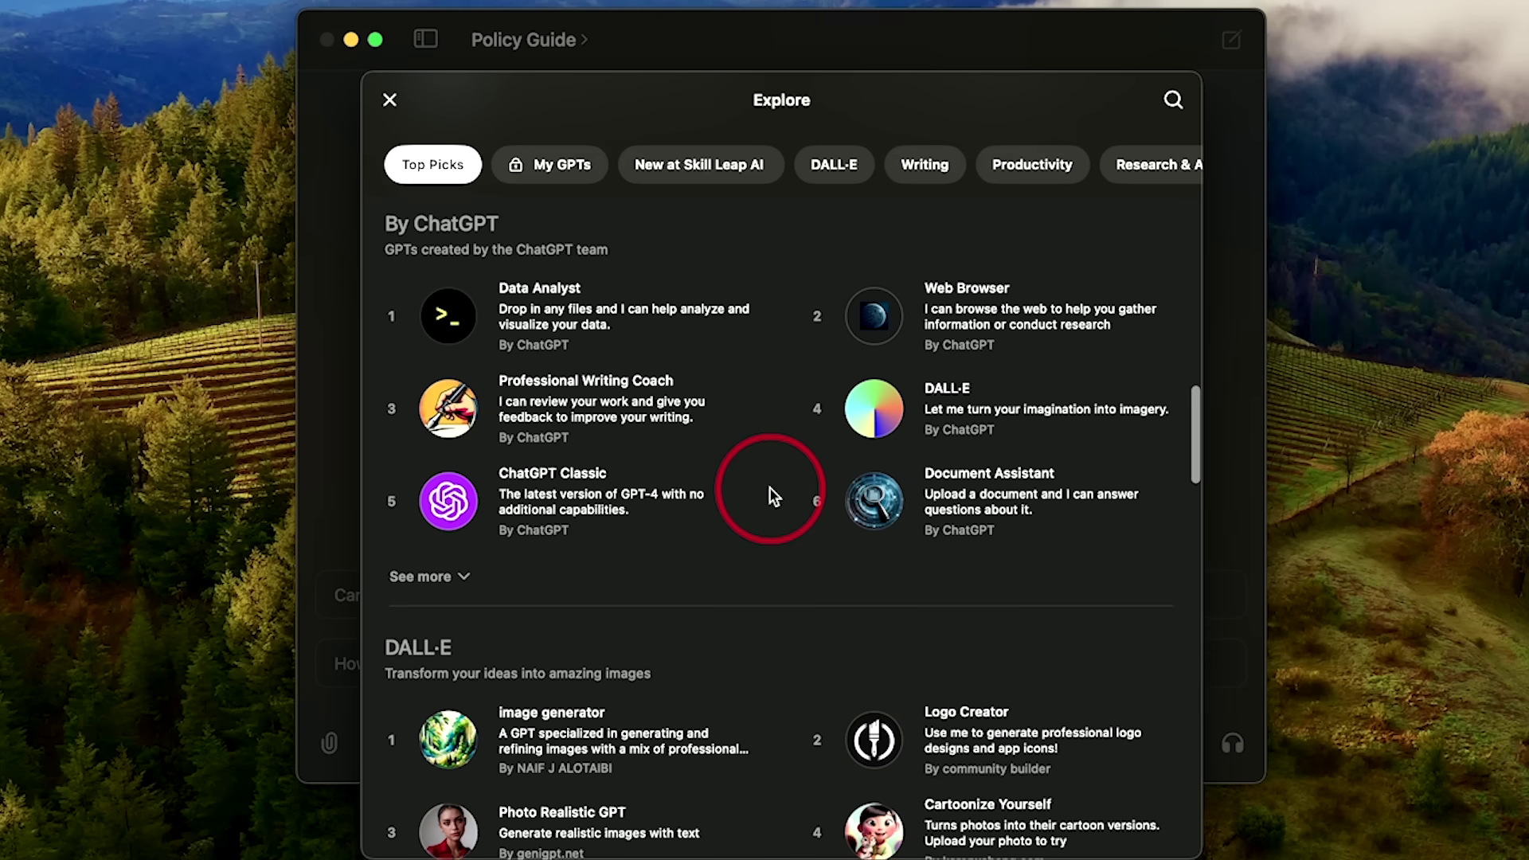
pyautogui.click(829, 160)
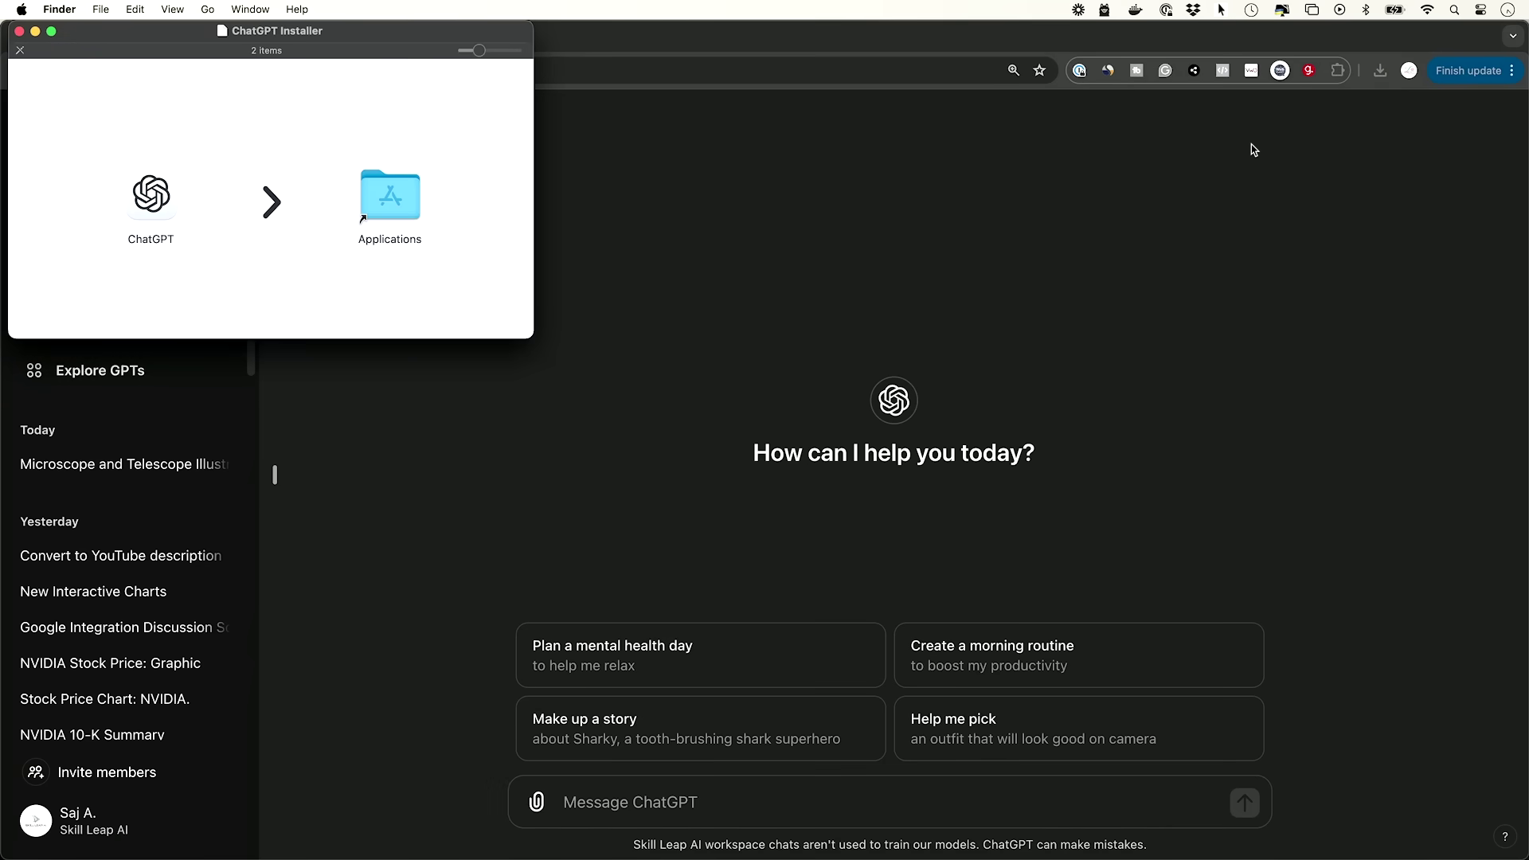
# Center the installer window and drag ChatGPT into the Applications folder
pyautogui.moveTo(310, 49); pyautogui.dragTo(833, 212)
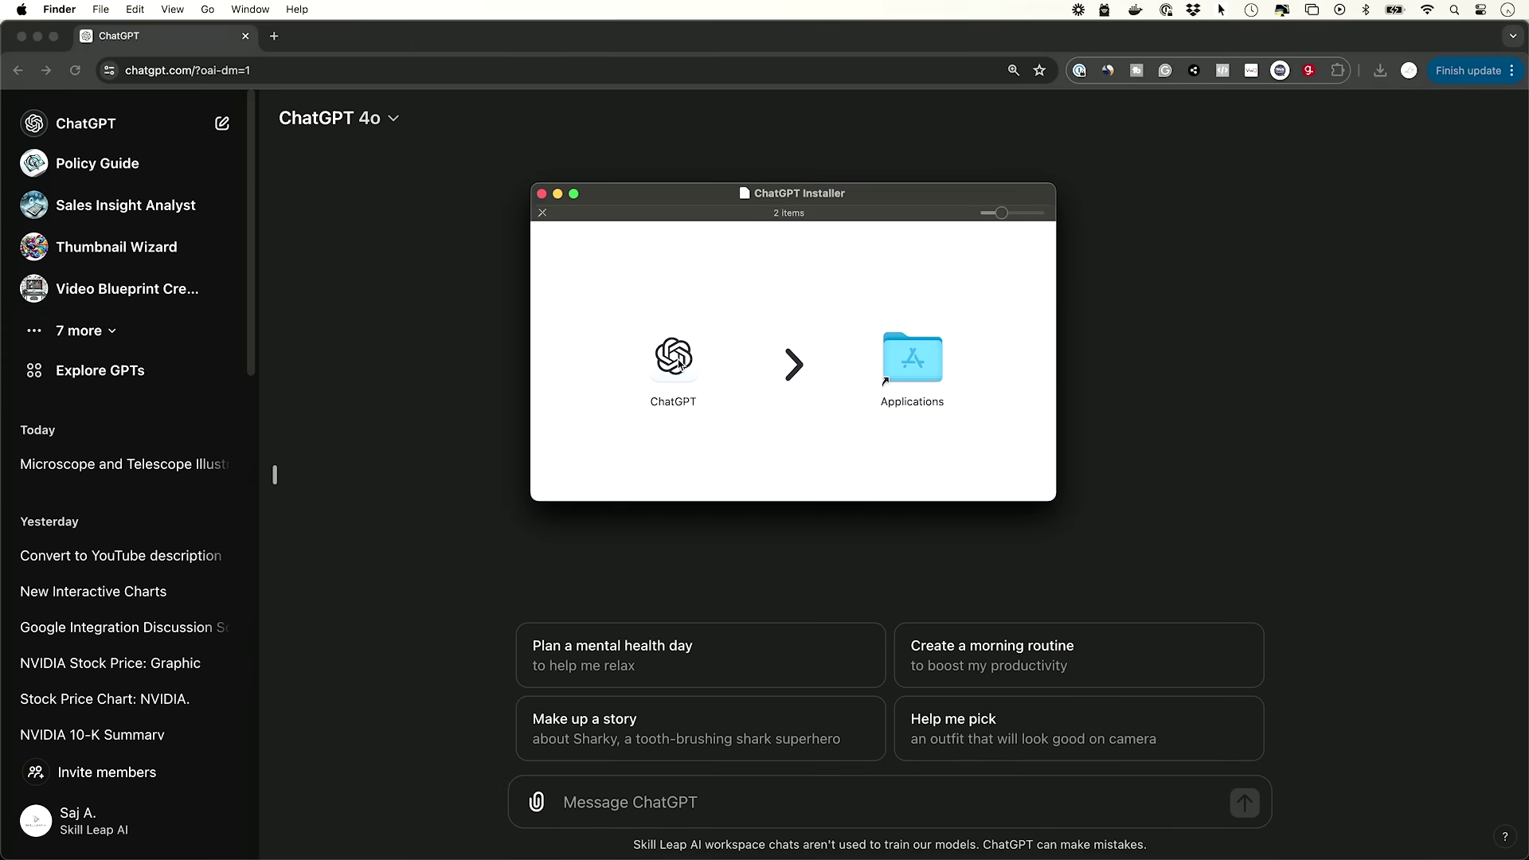
pyautogui.moveTo(674, 356); pyautogui.dragTo(920, 366)
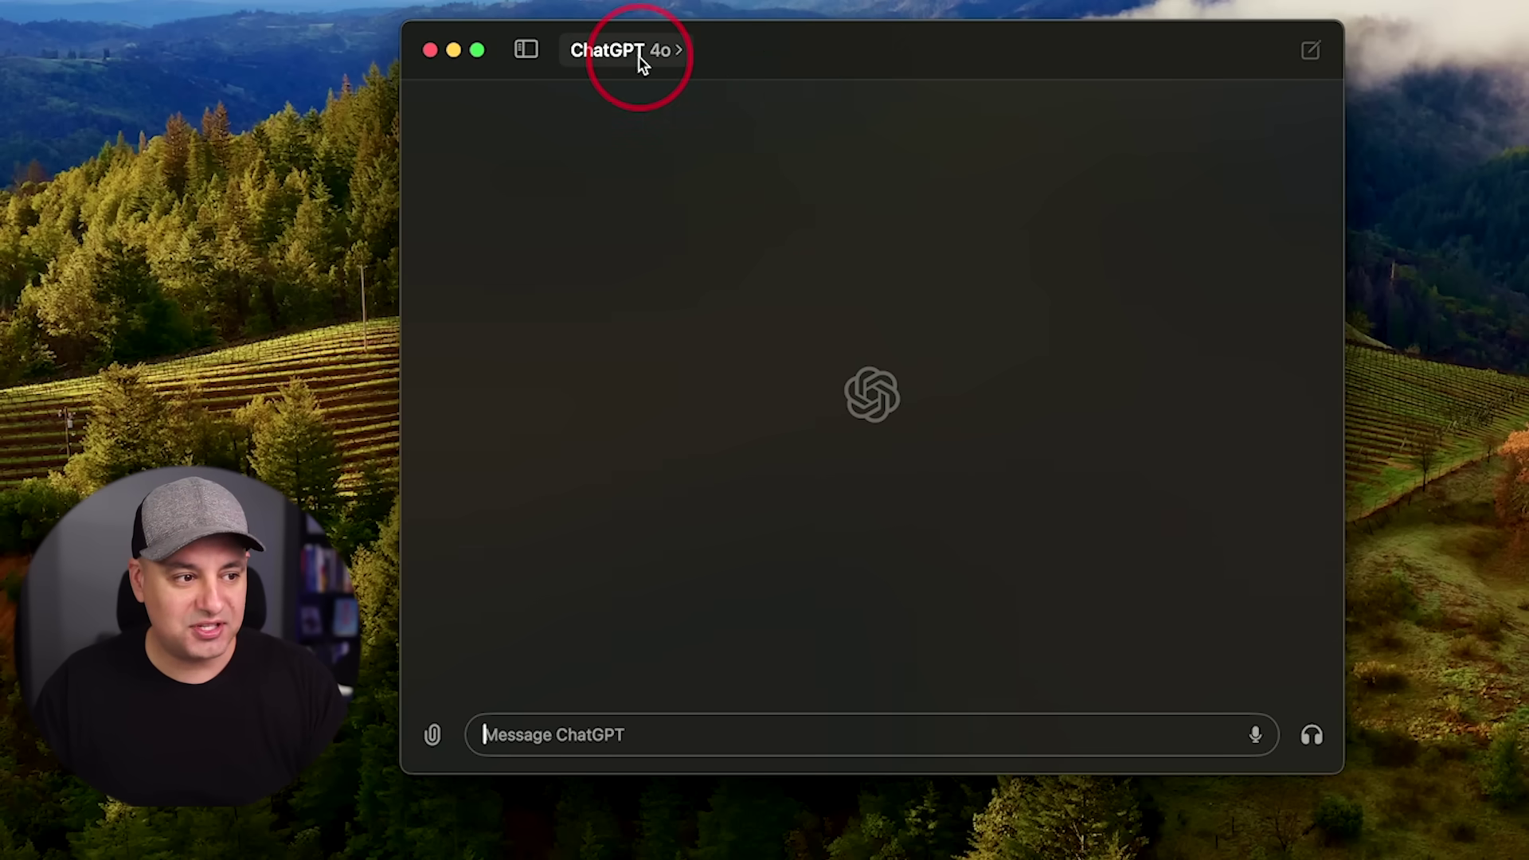
# Switch the chat to the Policy Guide GPT, then view the DALL·E GPTs in Explore and close it
pyautogui.click(659, 52)
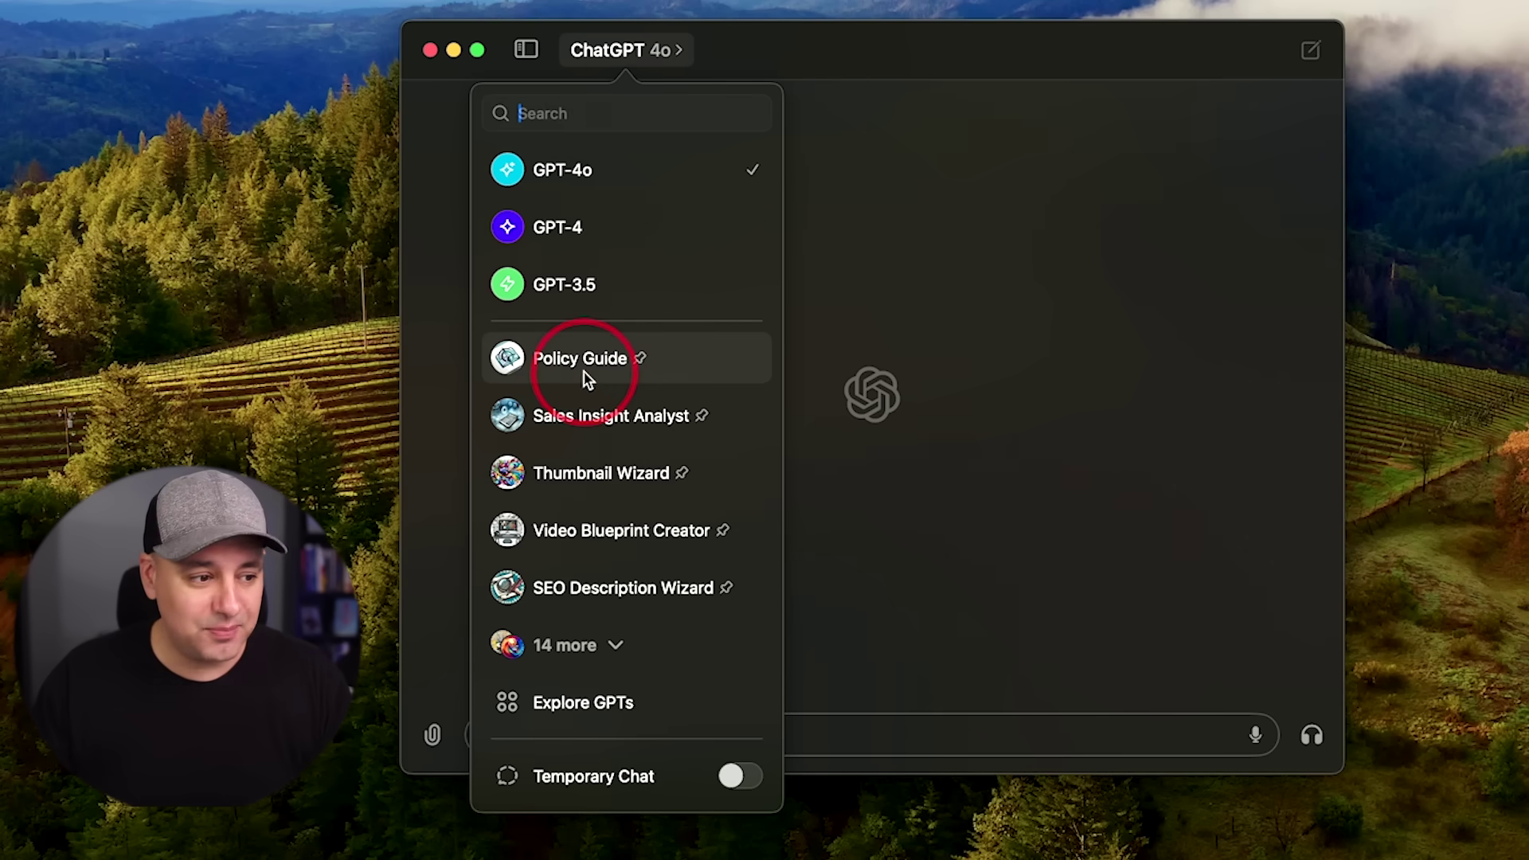
pyautogui.click(567, 360)
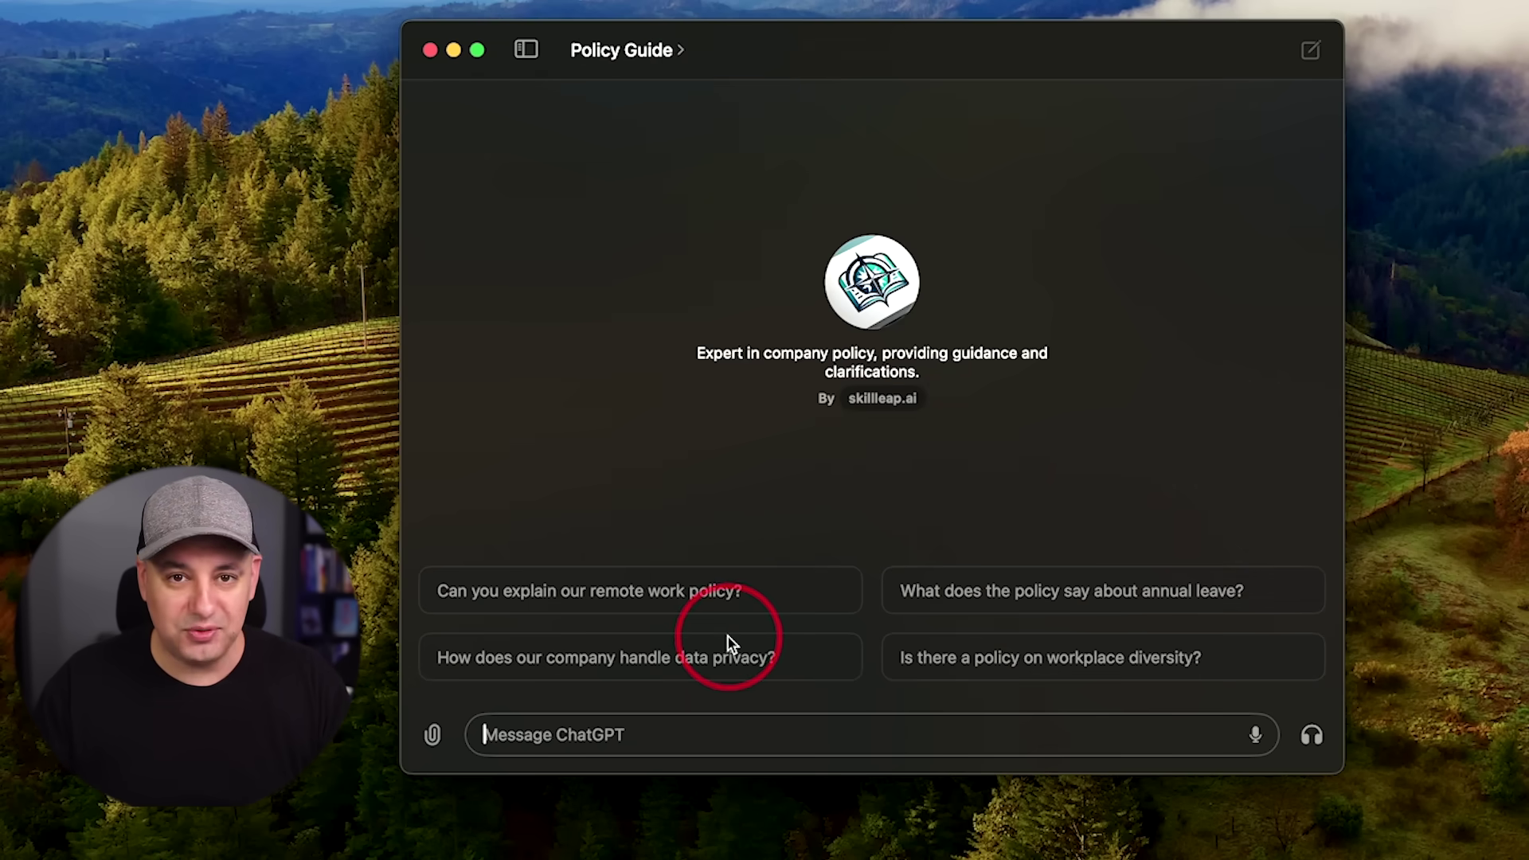
pyautogui.click(629, 55)
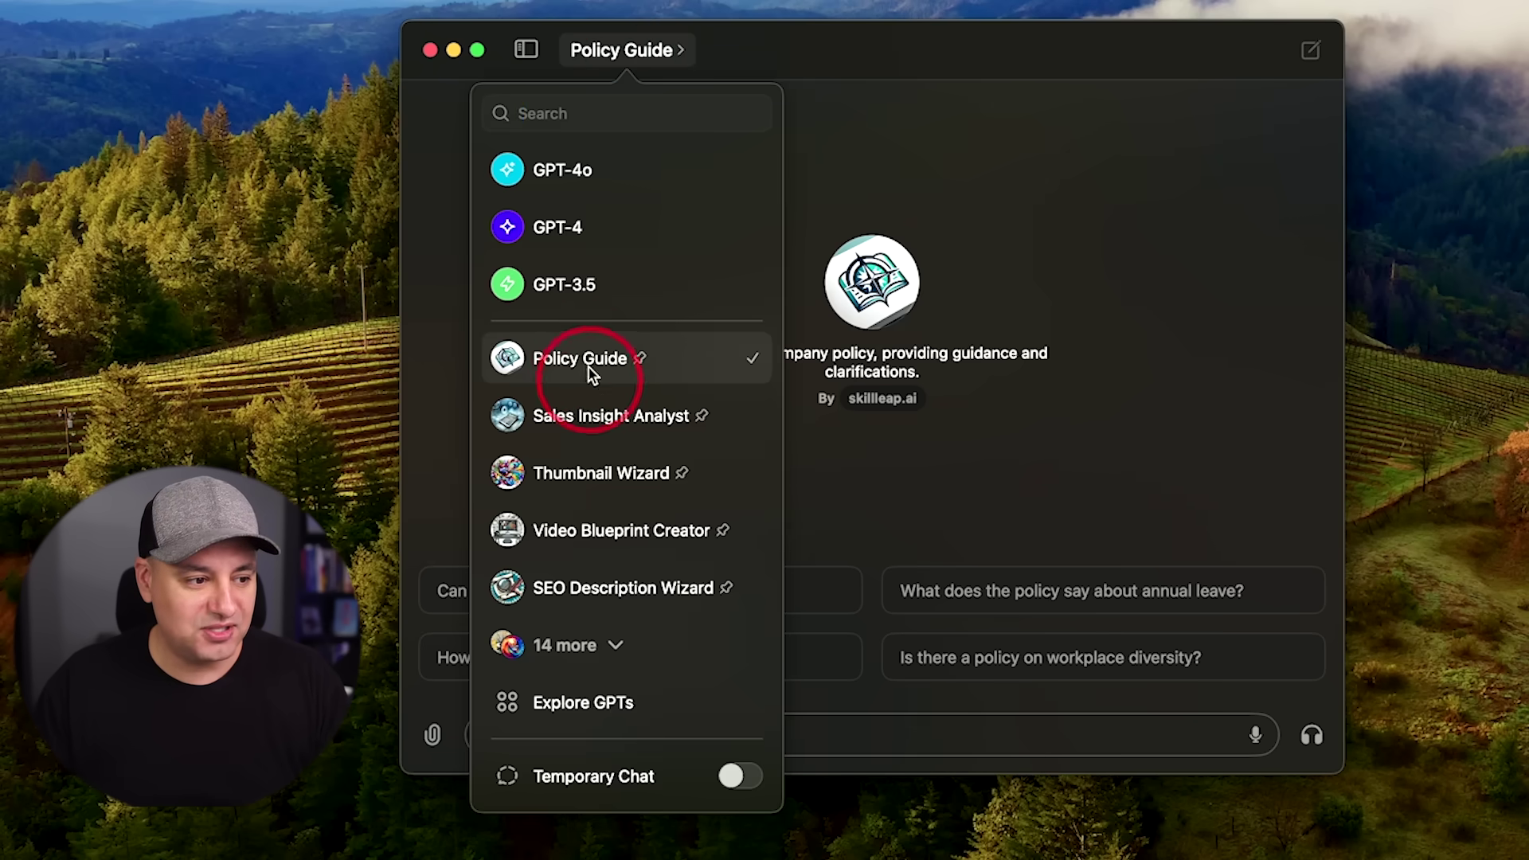
pyautogui.click(560, 710)
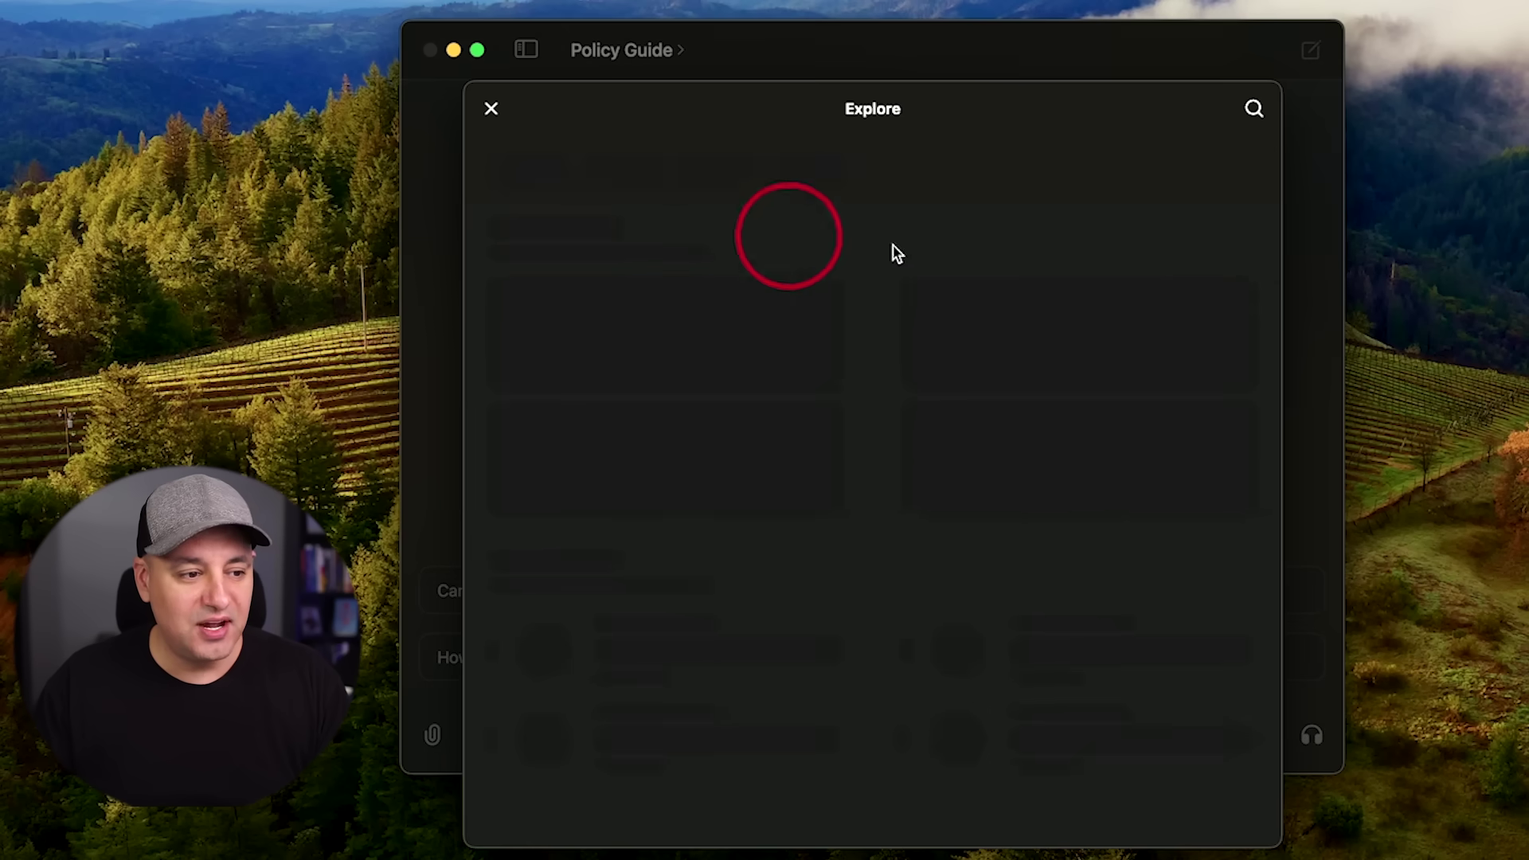
pyautogui.scroll(-5, 862, 485)
pyautogui.scroll(-10, 862, 486)
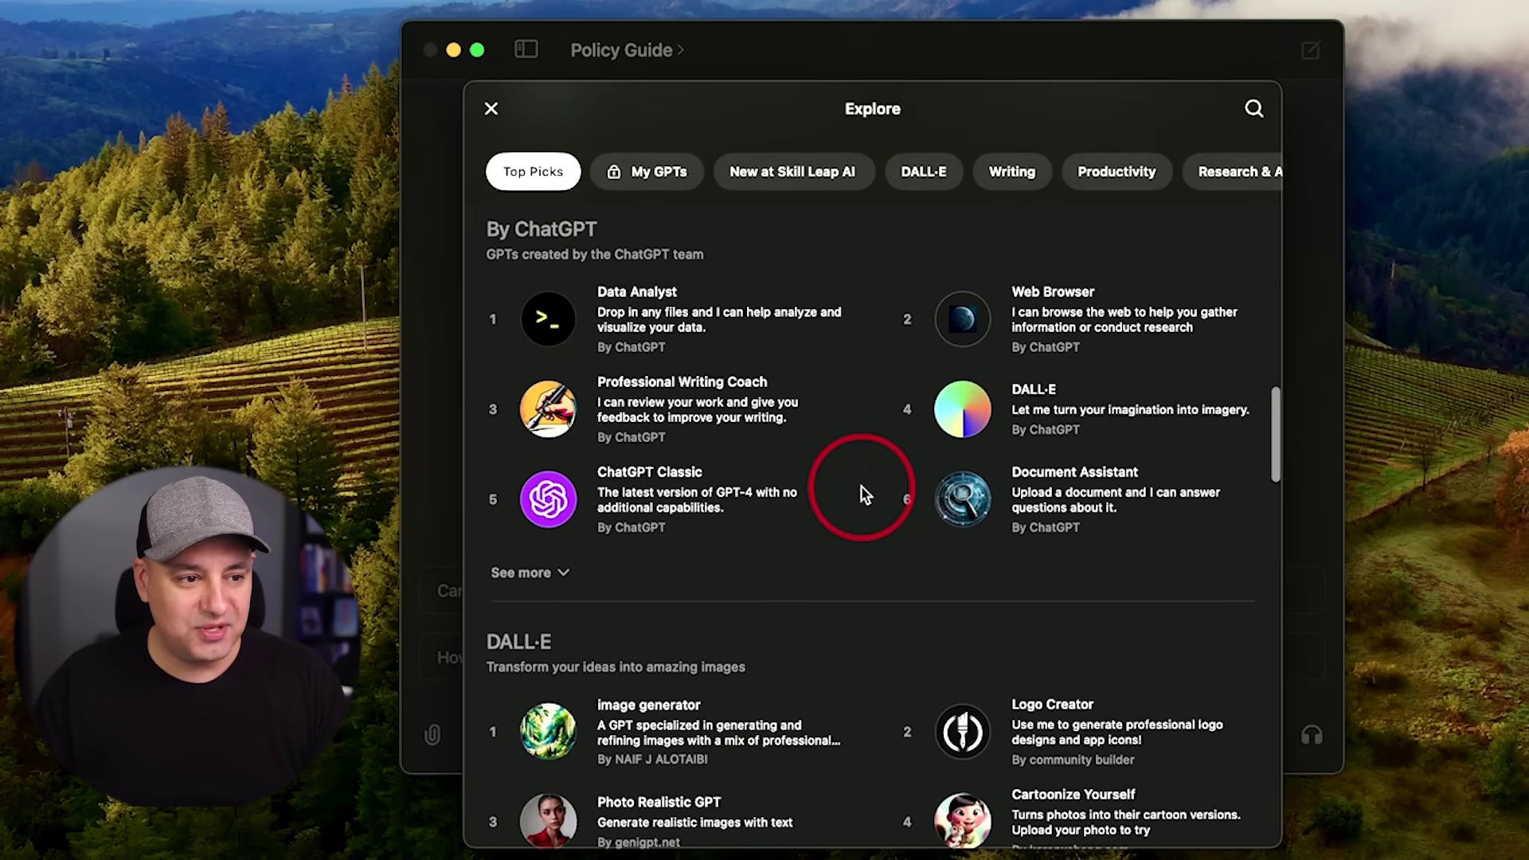
pyautogui.click(920, 173)
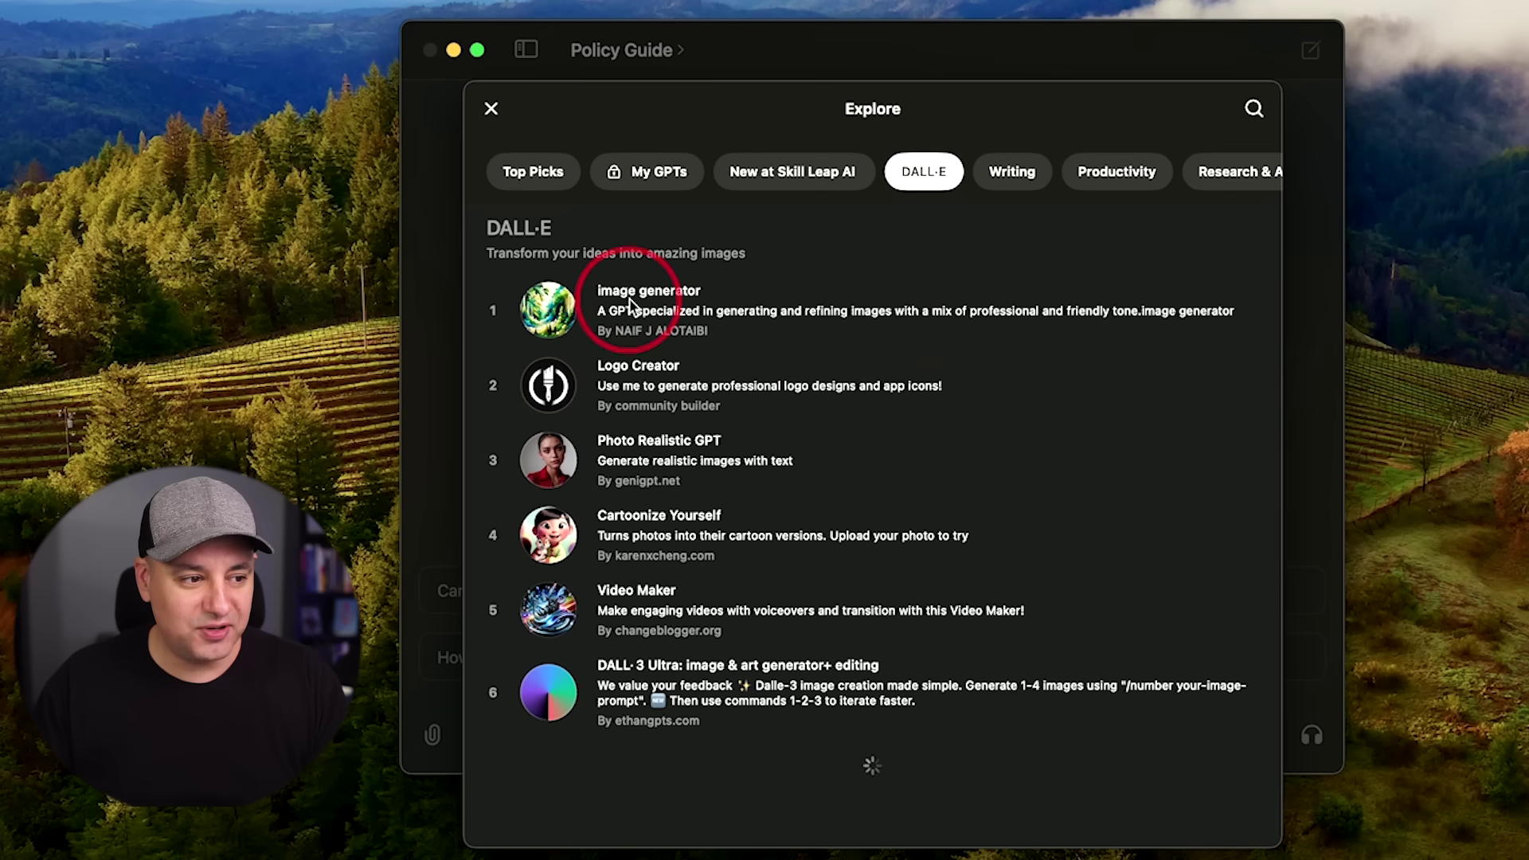
pyautogui.click(490, 112)
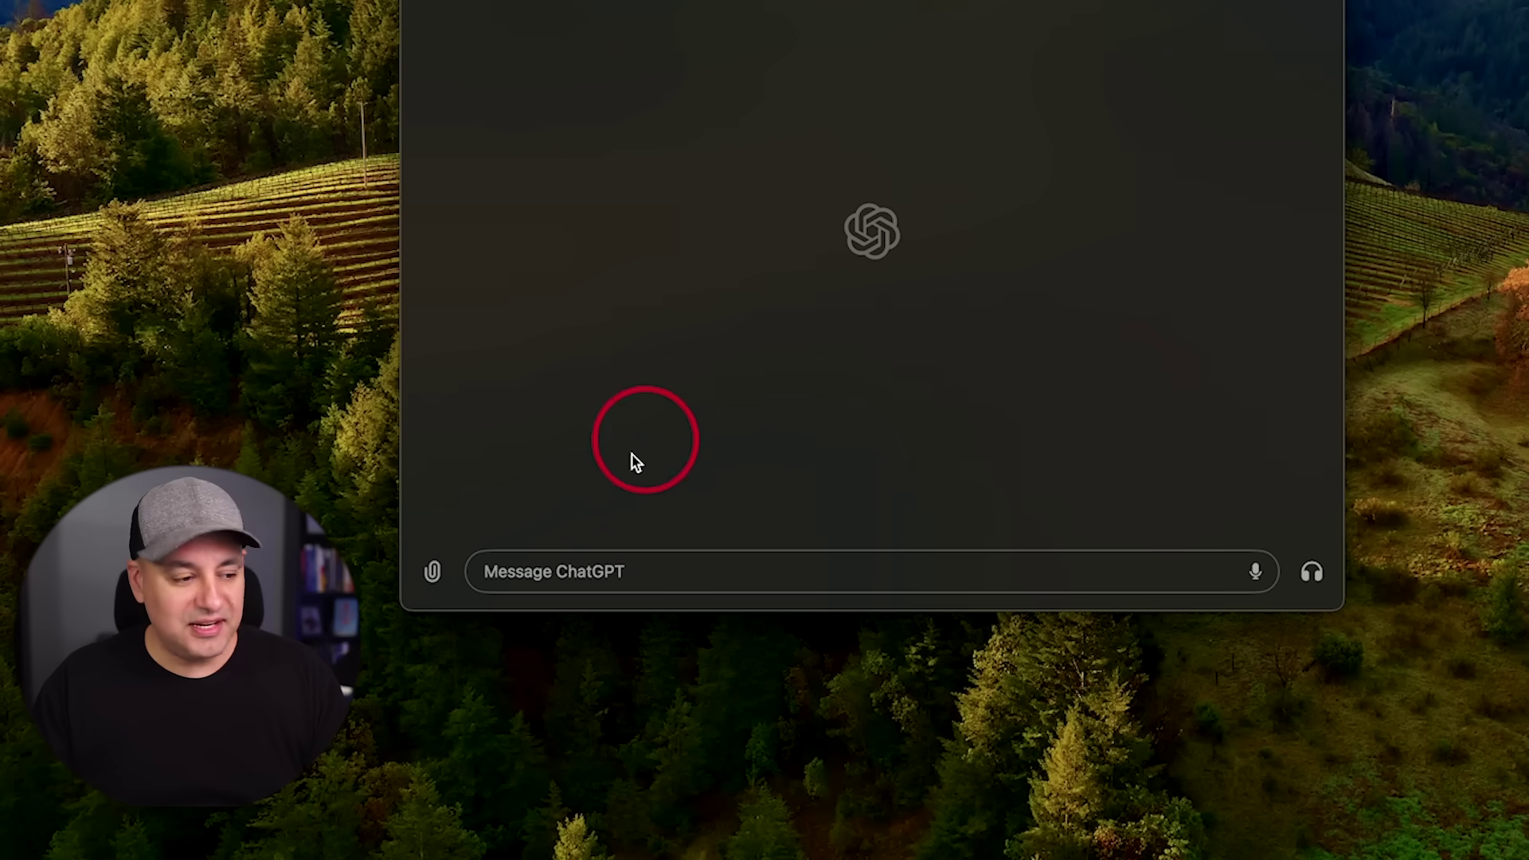
# Review the Upload File, Upload Photo, Take Screenshot and Take Photo attachment options, attaching nothing
pyautogui.click(435, 573)
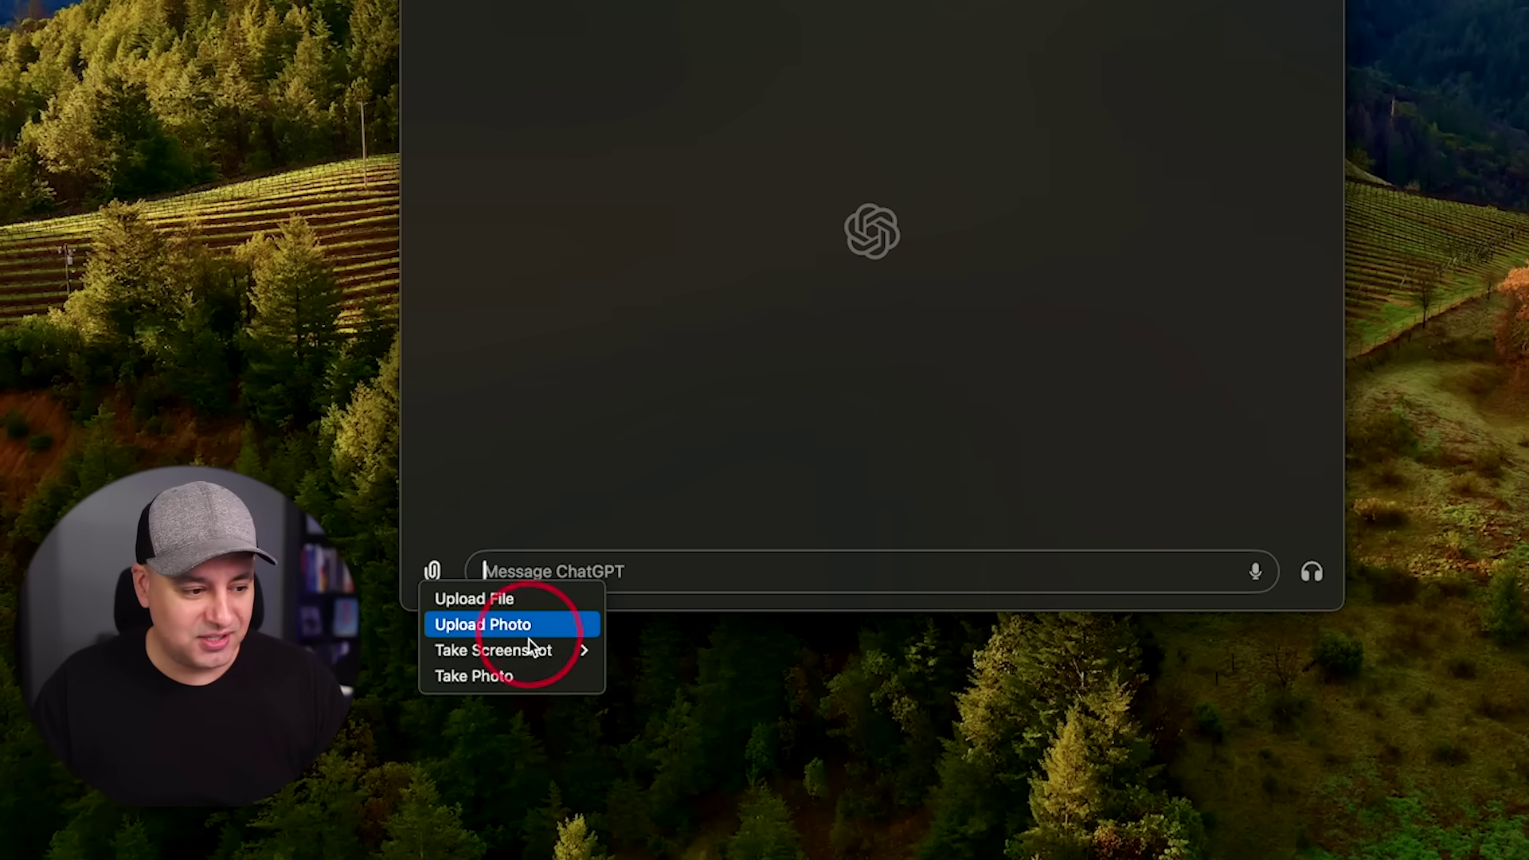
pyautogui.moveTo(557, 652)
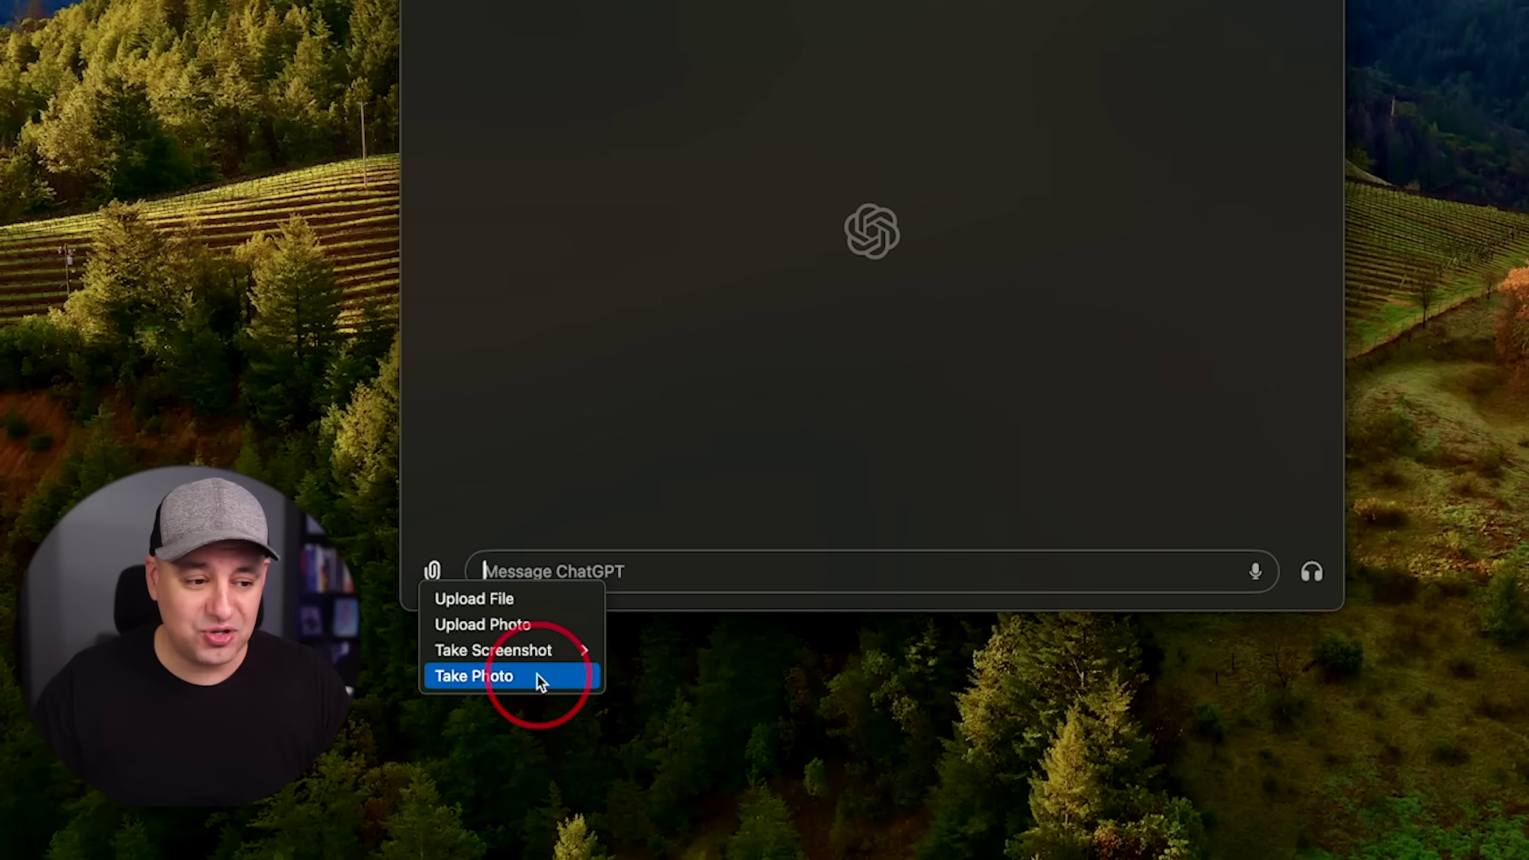
pyautogui.click(767, 522)
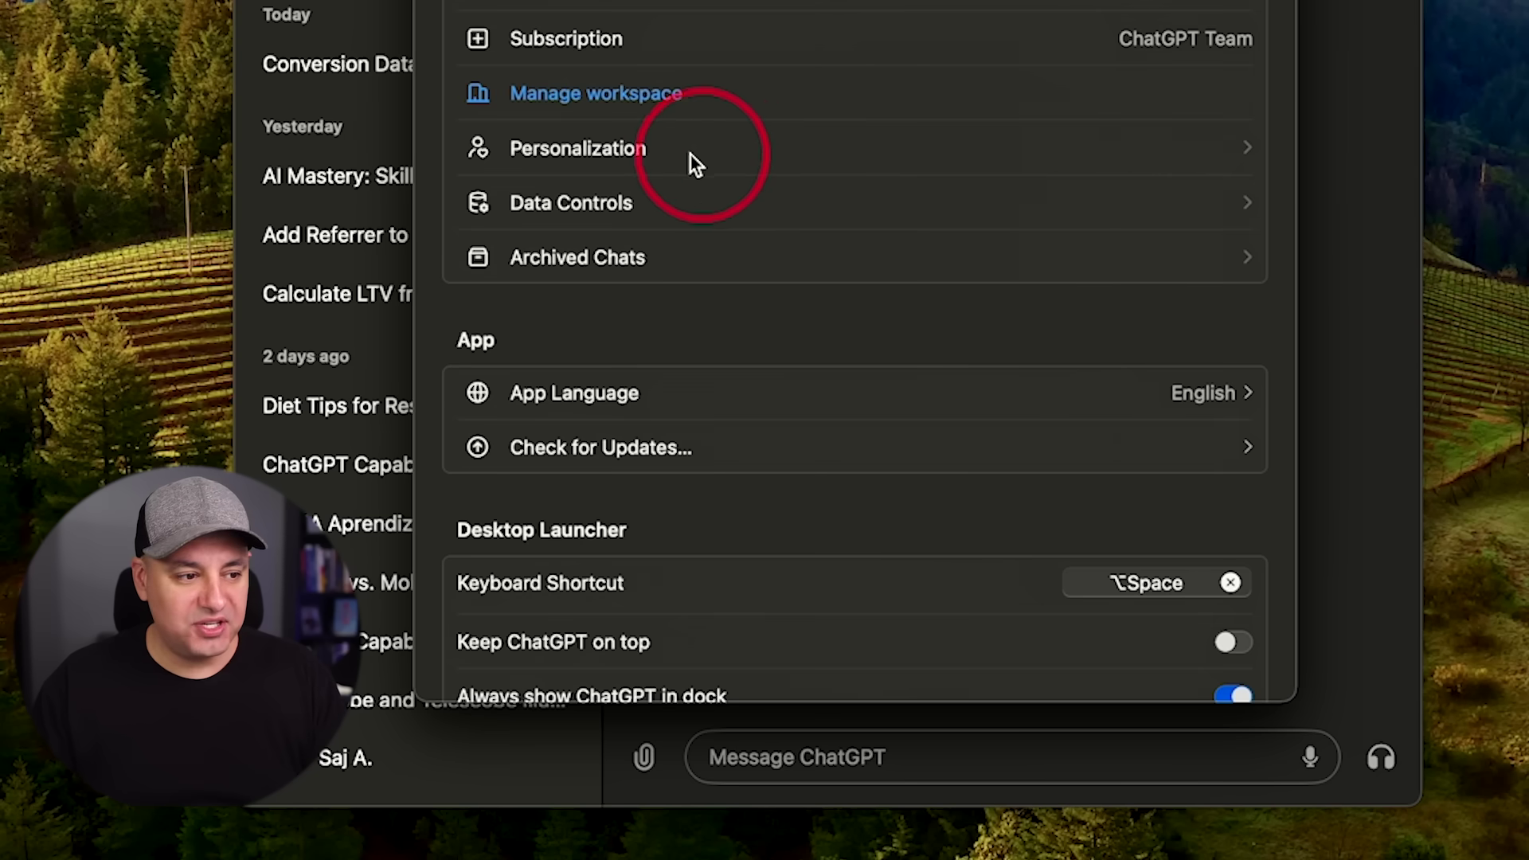
# Review Personalization > Customize ChatGPT instructions and GPT-4 capabilities, then return to Personalization
pyautogui.click(758, 151)
pyautogui.click(760, 137)
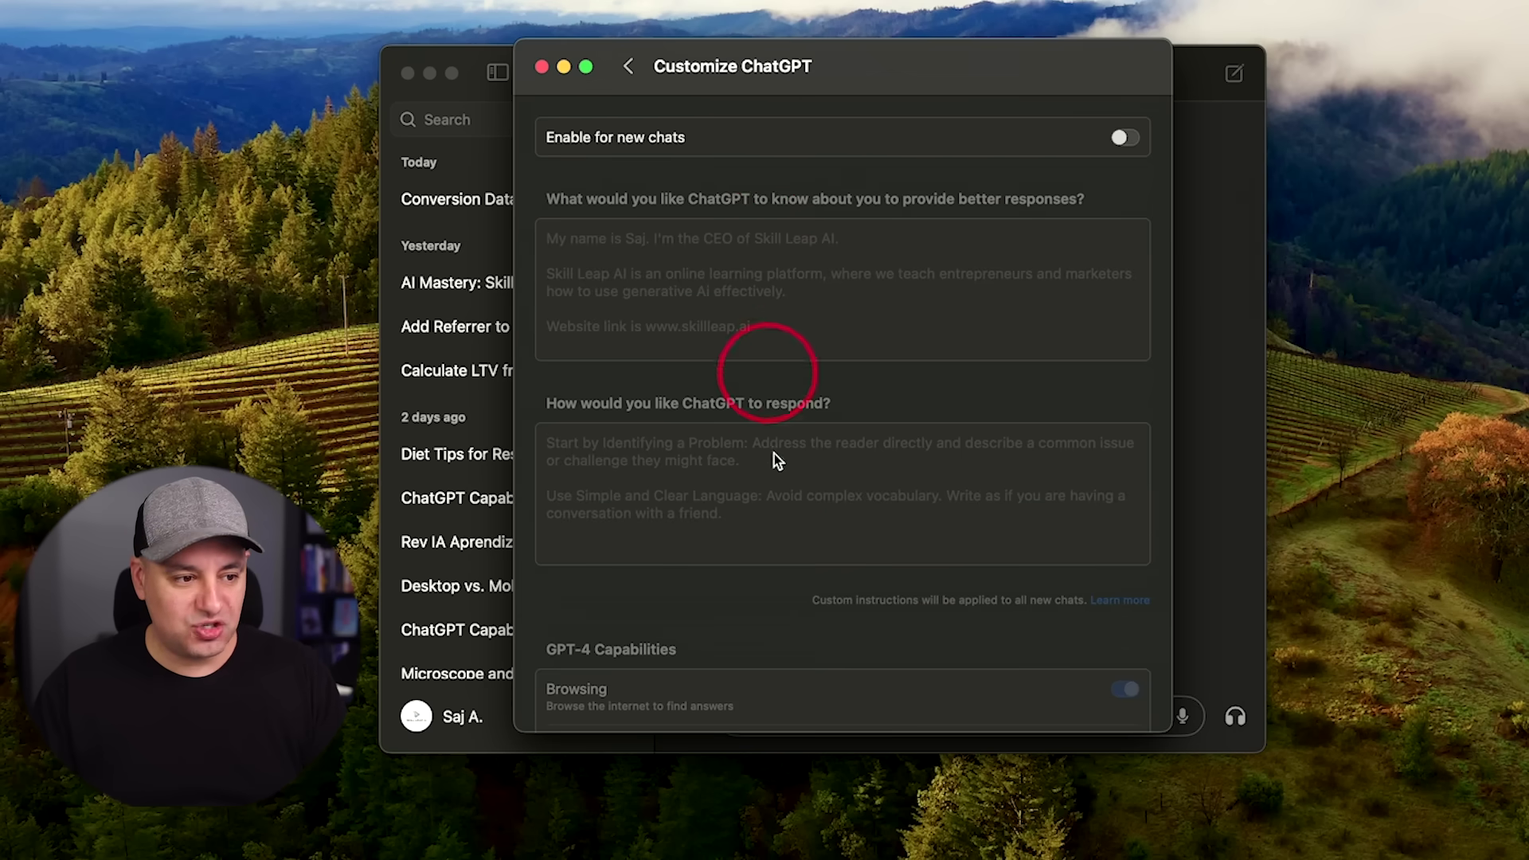
pyautogui.scroll(-3, 776, 488)
pyautogui.scroll(3, 786, 472)
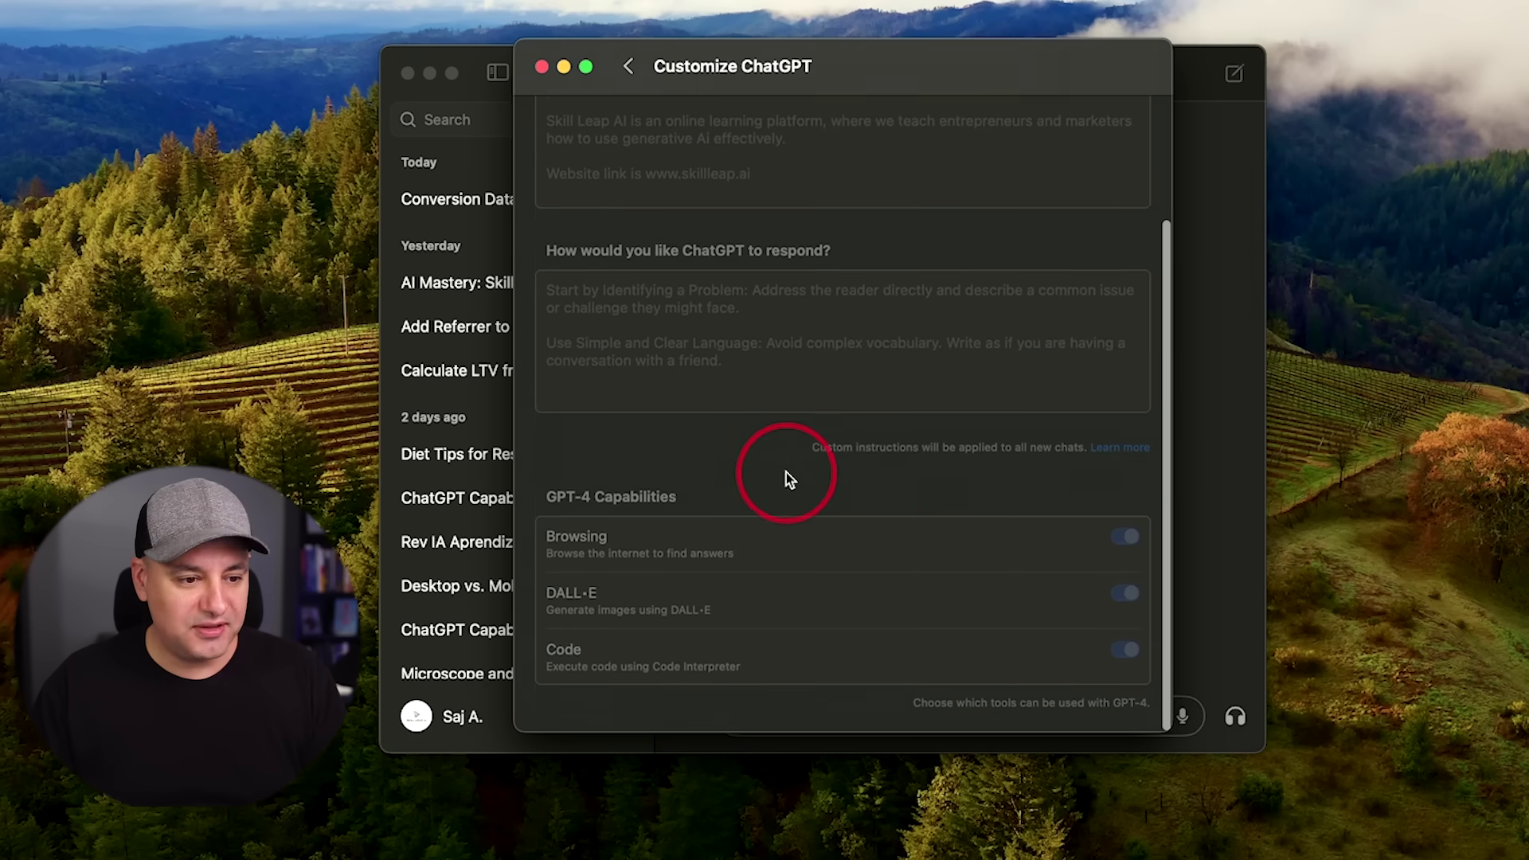
pyautogui.click(629, 66)
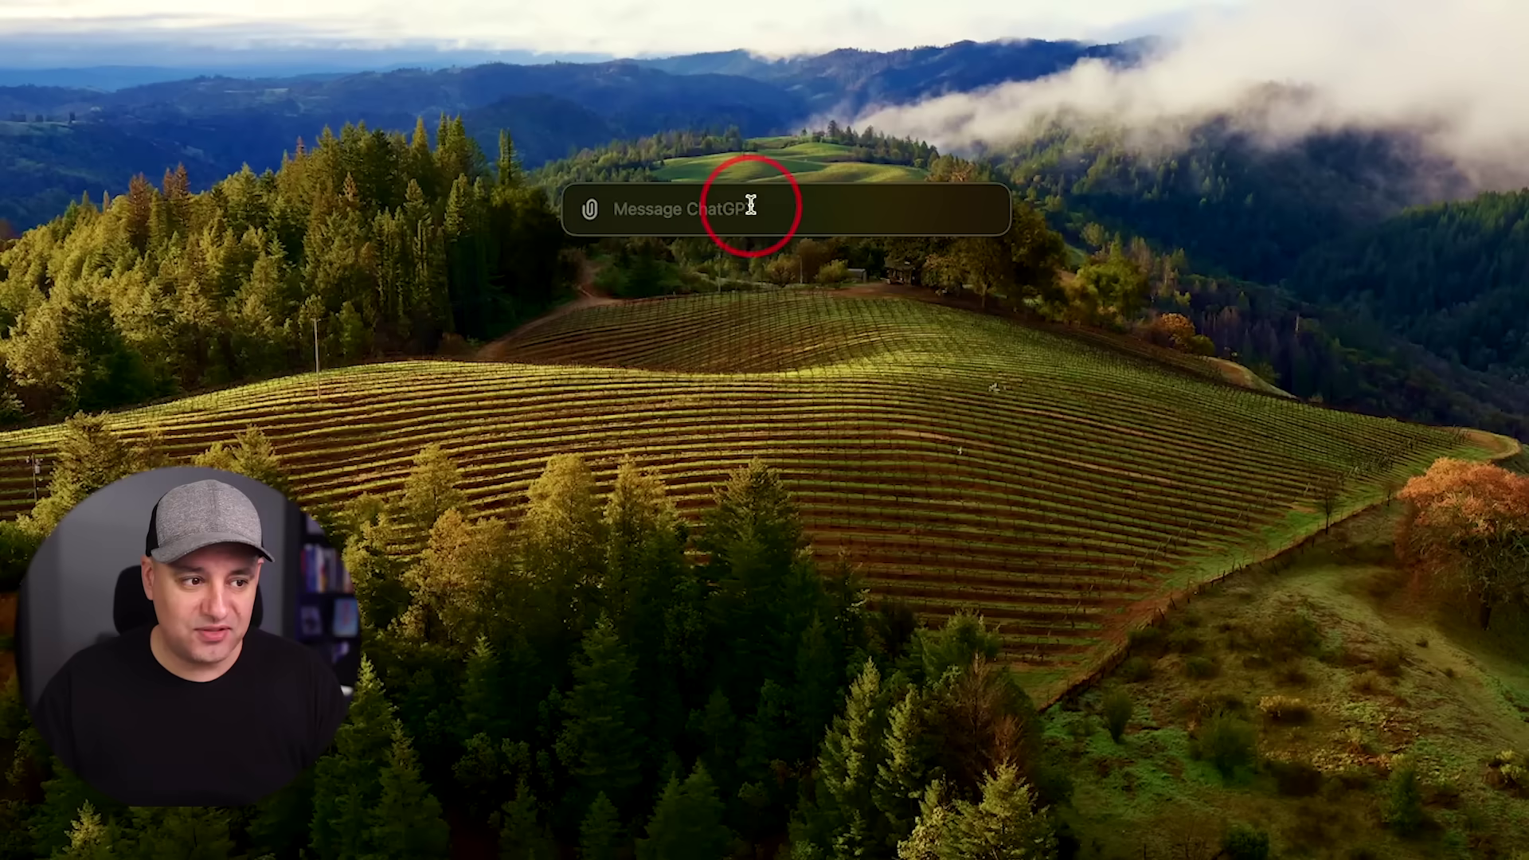
# Reposition the launcher bar, check its Take Screenshot attachment options, then type 'ca' in it
pyautogui.moveTo(751, 195)
pyautogui.mouseDown()
pyautogui.moveTo(796, 198)
pyautogui.moveTo(748, 226)
pyautogui.mouseUp()
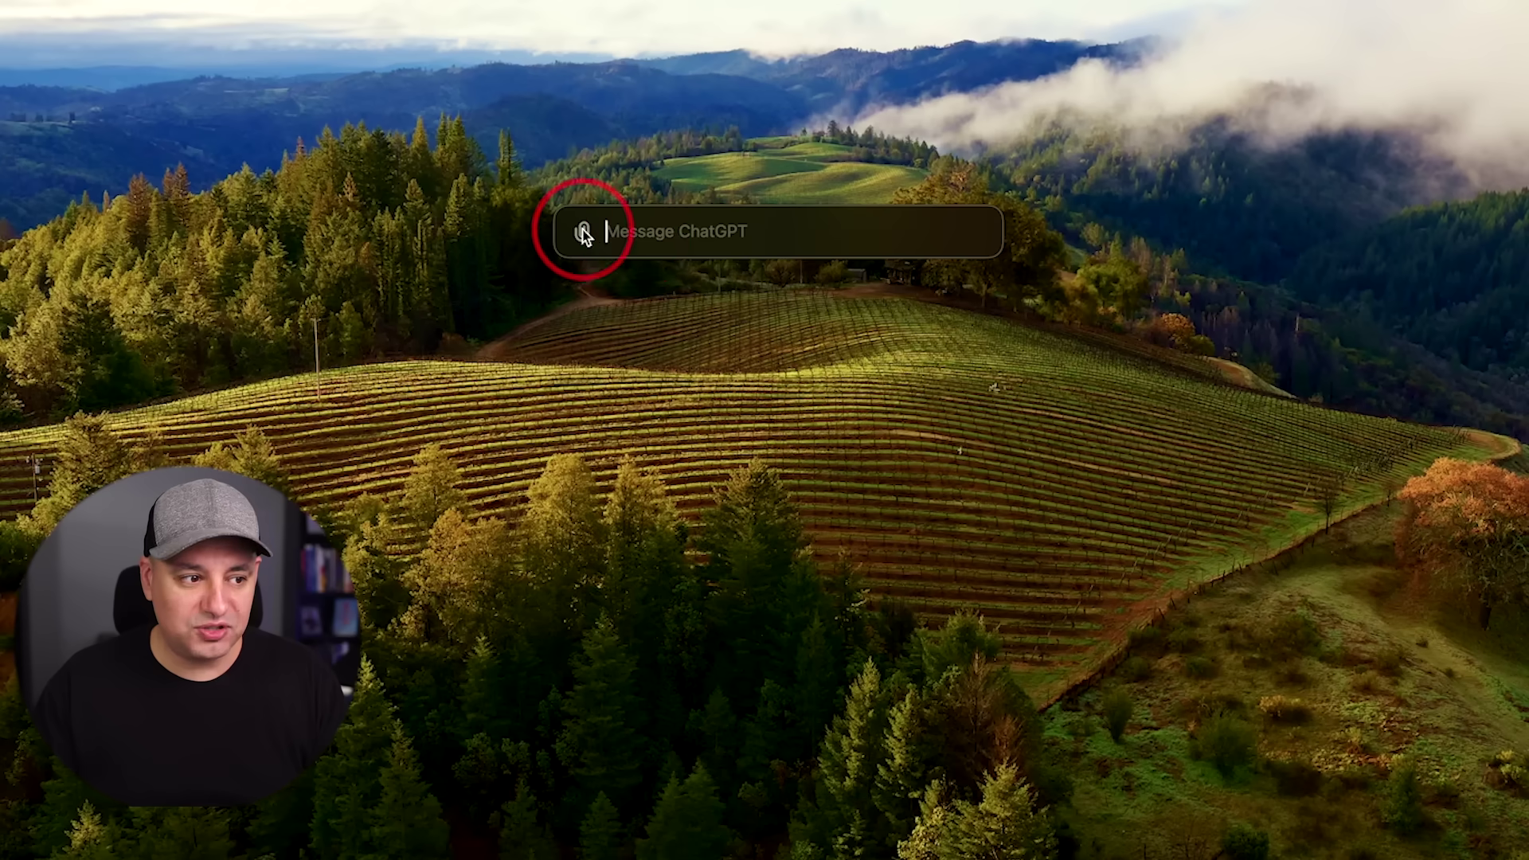
pyautogui.click(582, 232)
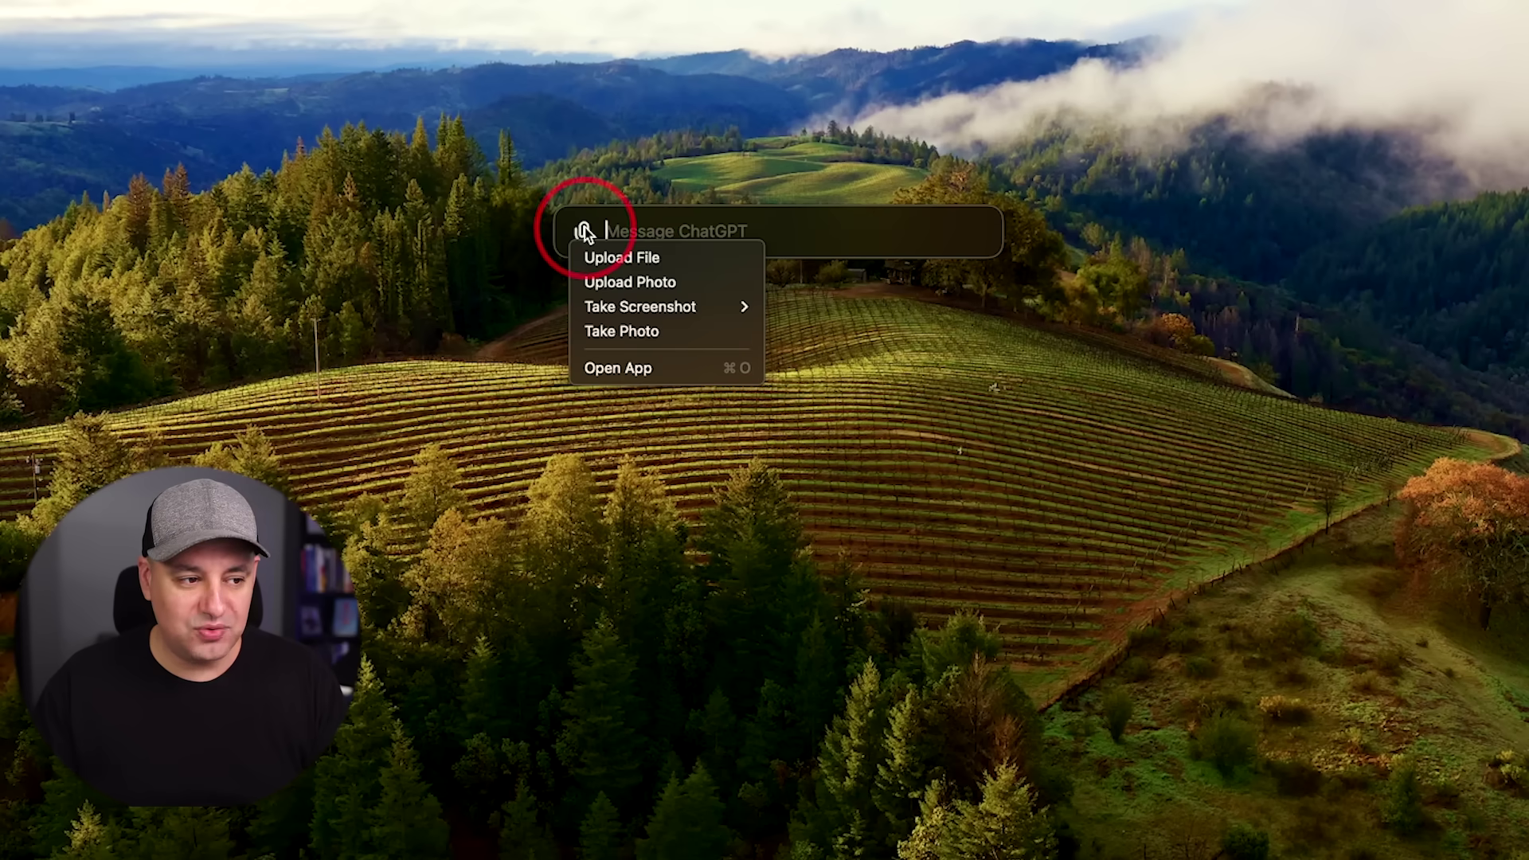
pyautogui.click(656, 234)
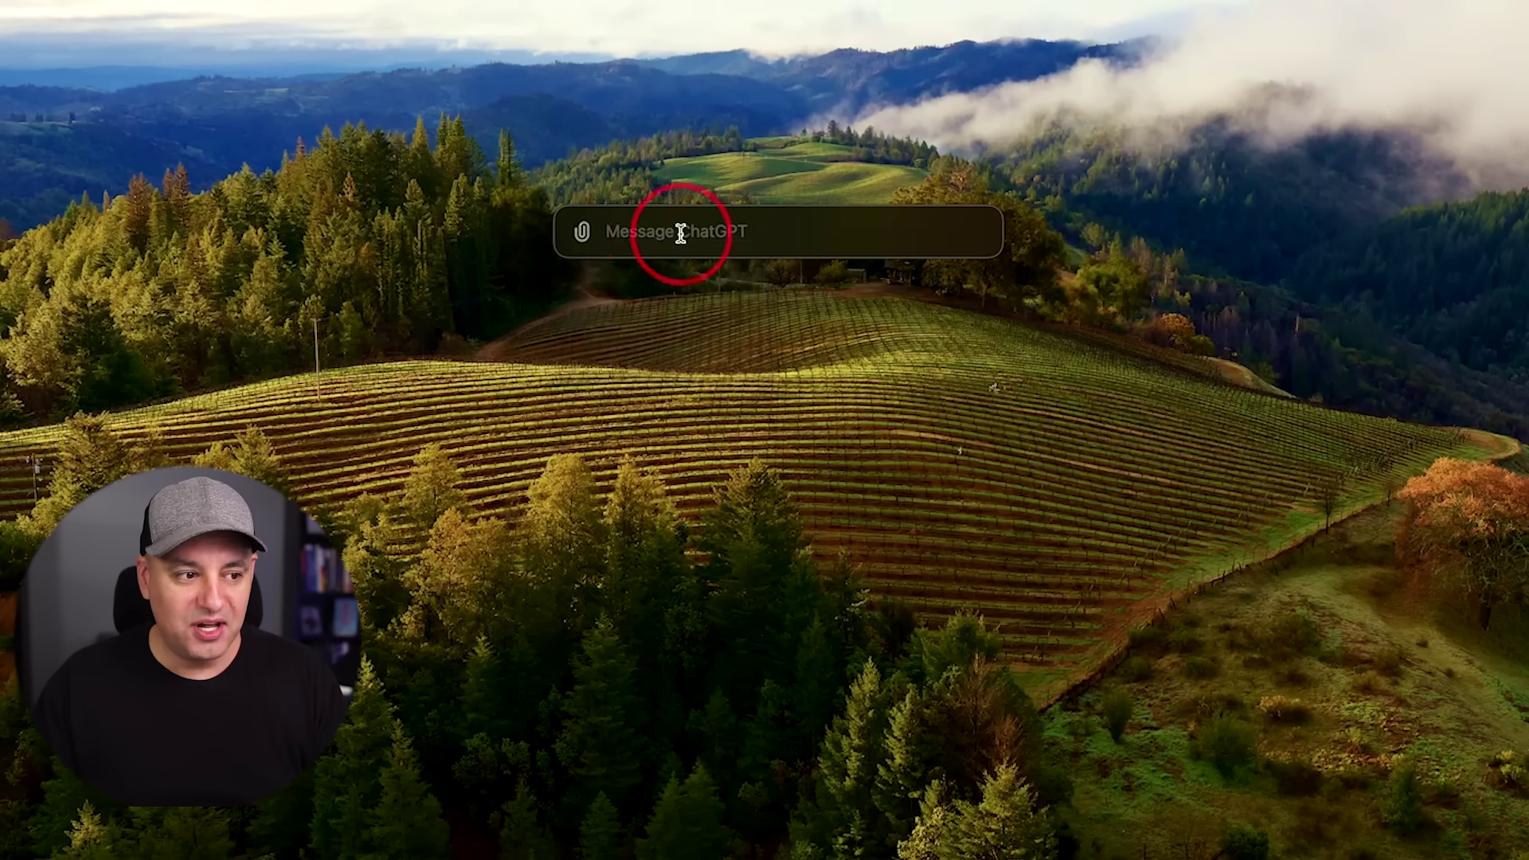
pyautogui.moveTo(682, 228); pyautogui.dragTo(667, 185)
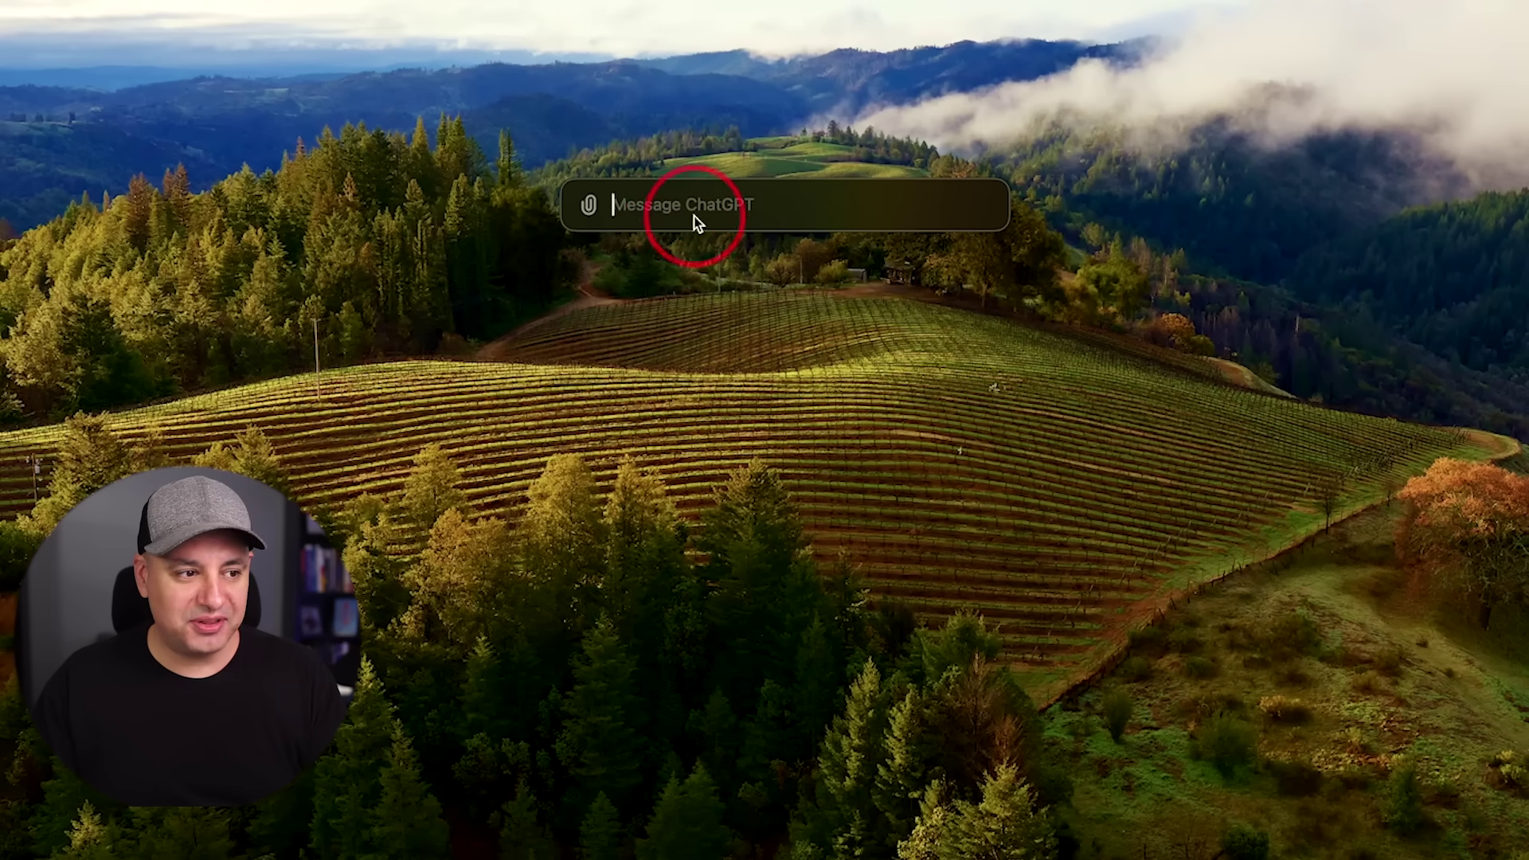
pyautogui.click(579, 210)
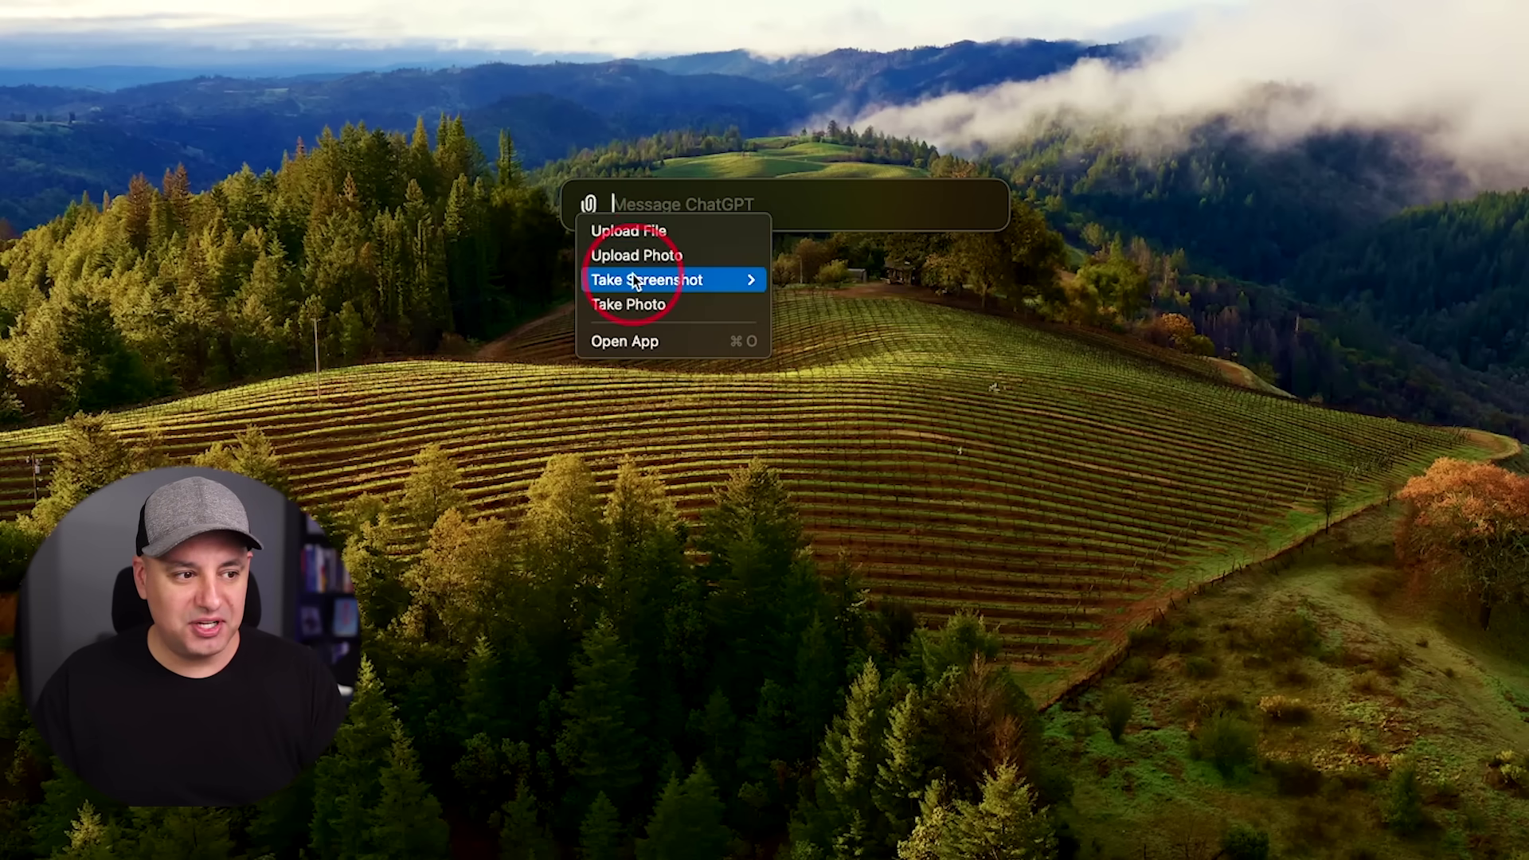
pyautogui.moveTo(637, 281)
pyautogui.click(805, 204)
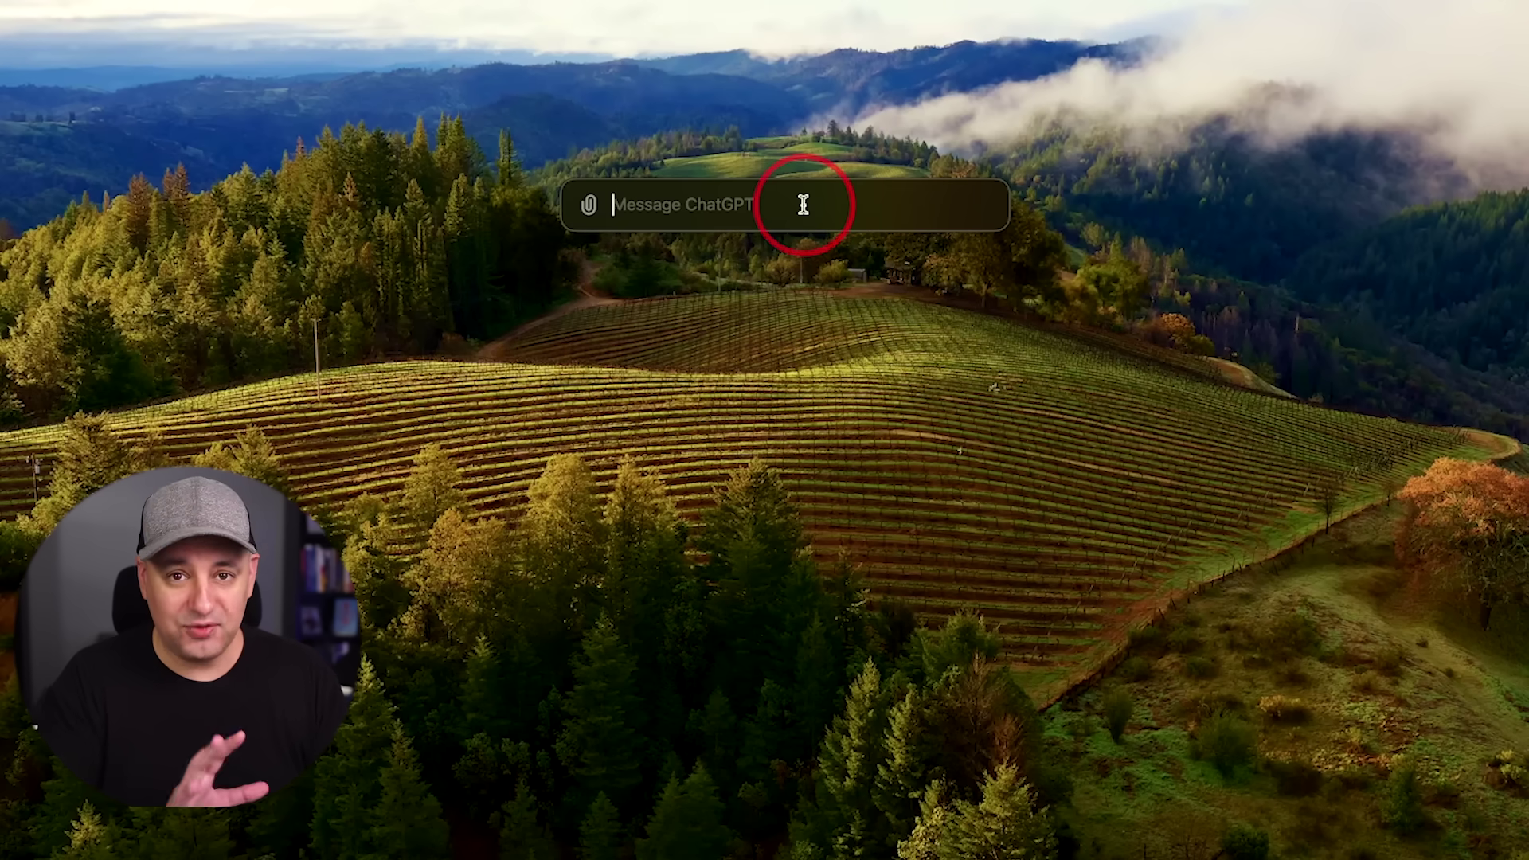
pyautogui.write('ca')
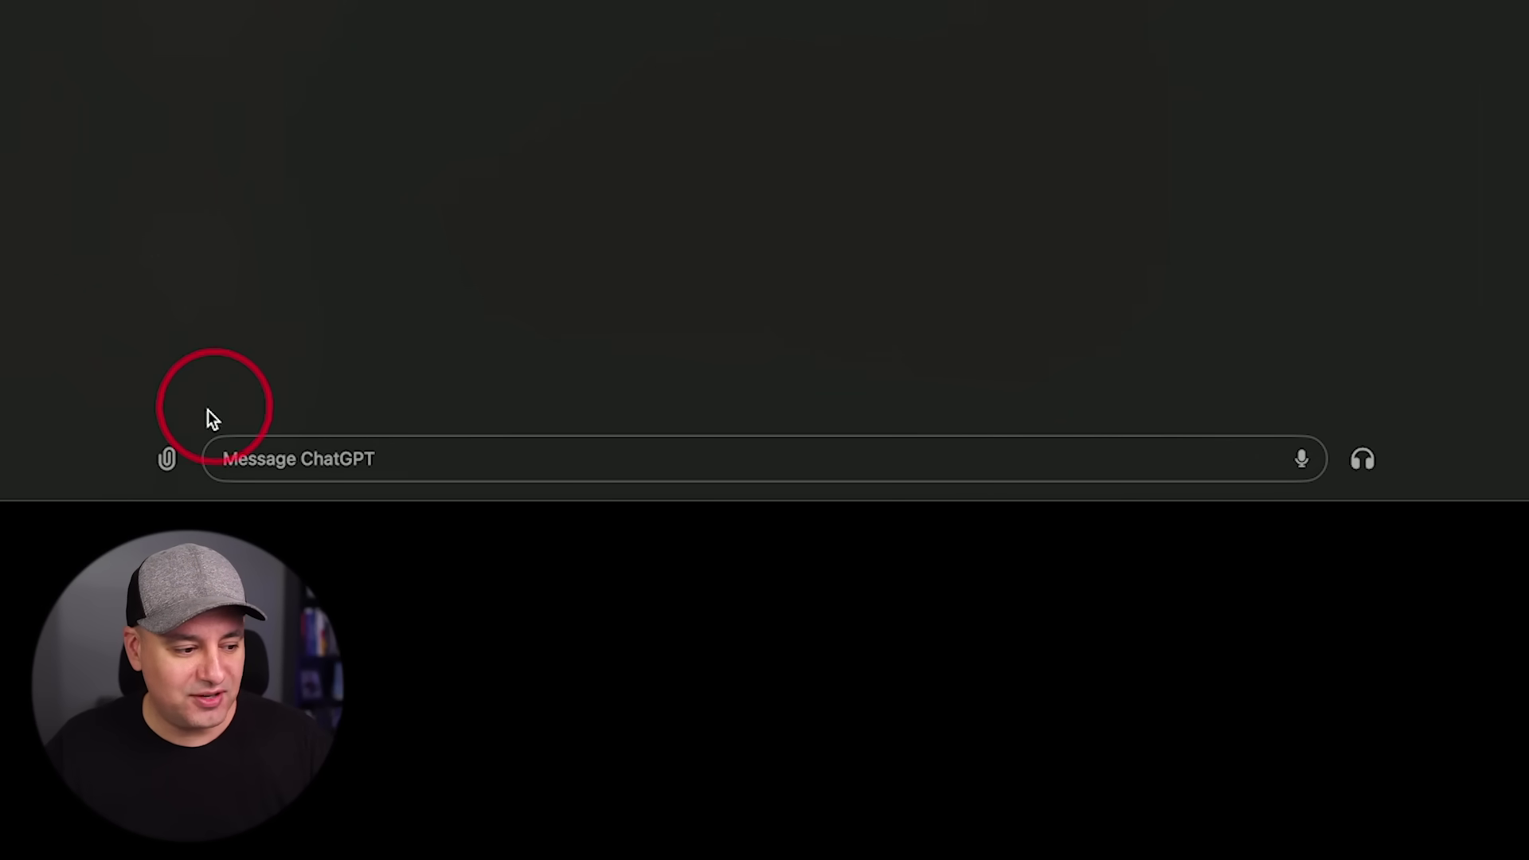
# Send a screenshot of the Chatbase email in Mail, asking for a summary and a short reply
pyautogui.click(168, 458)
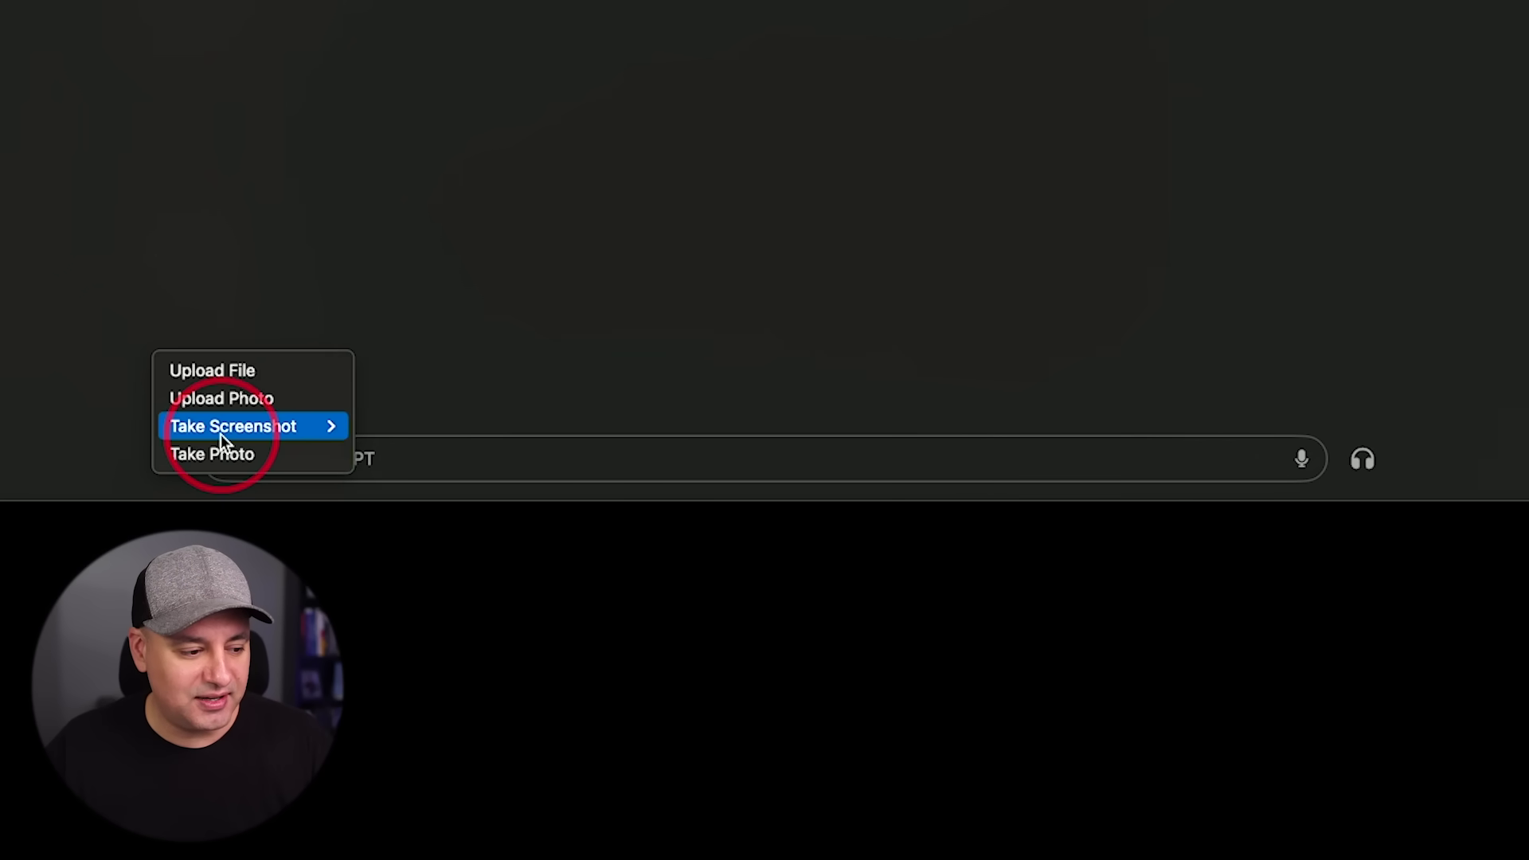
pyautogui.moveTo(225, 432)
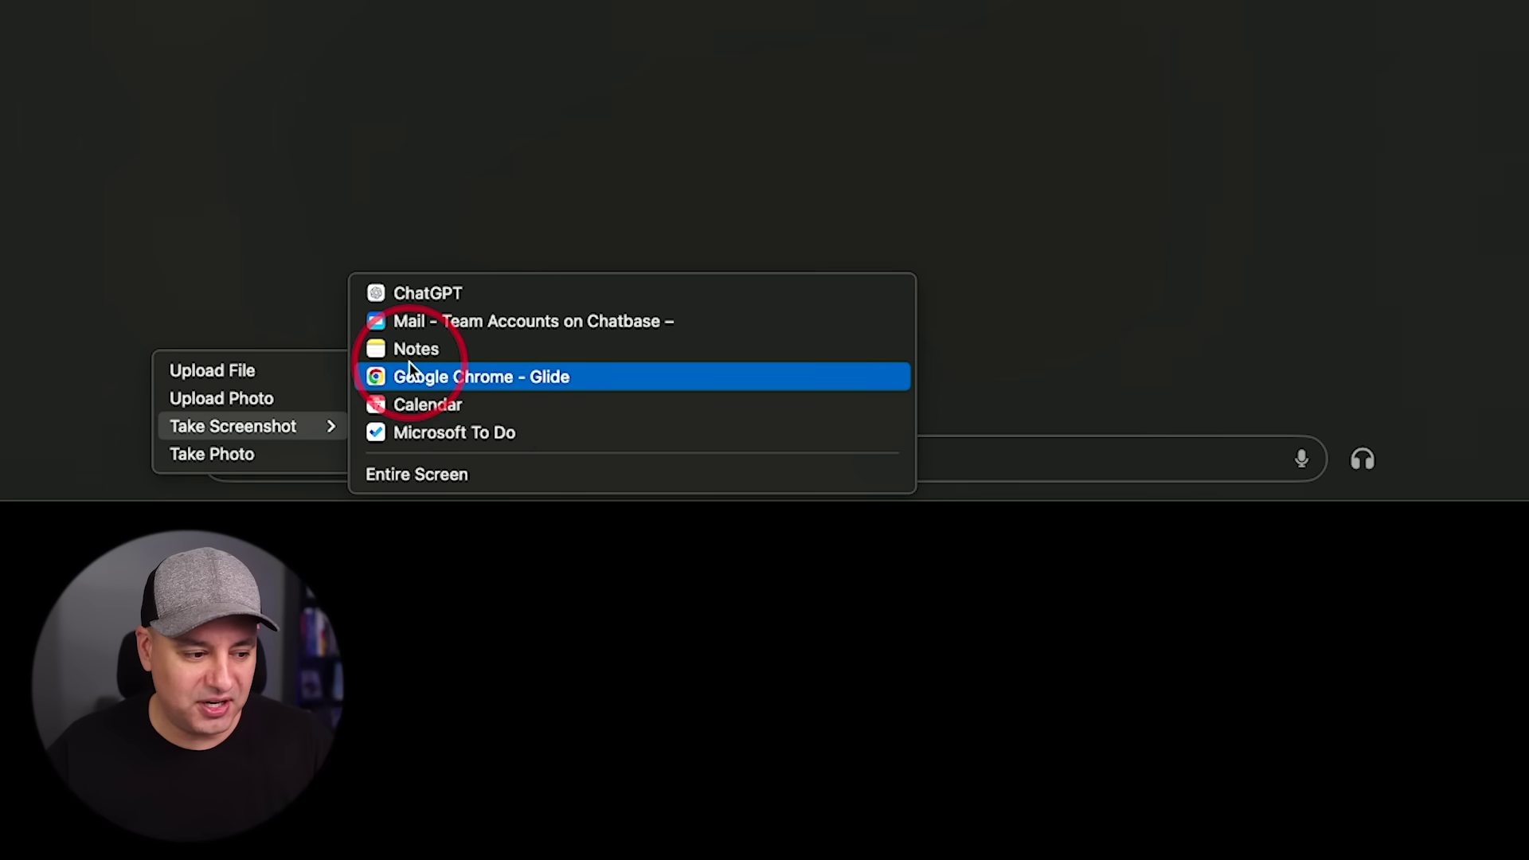
pyautogui.click(395, 323)
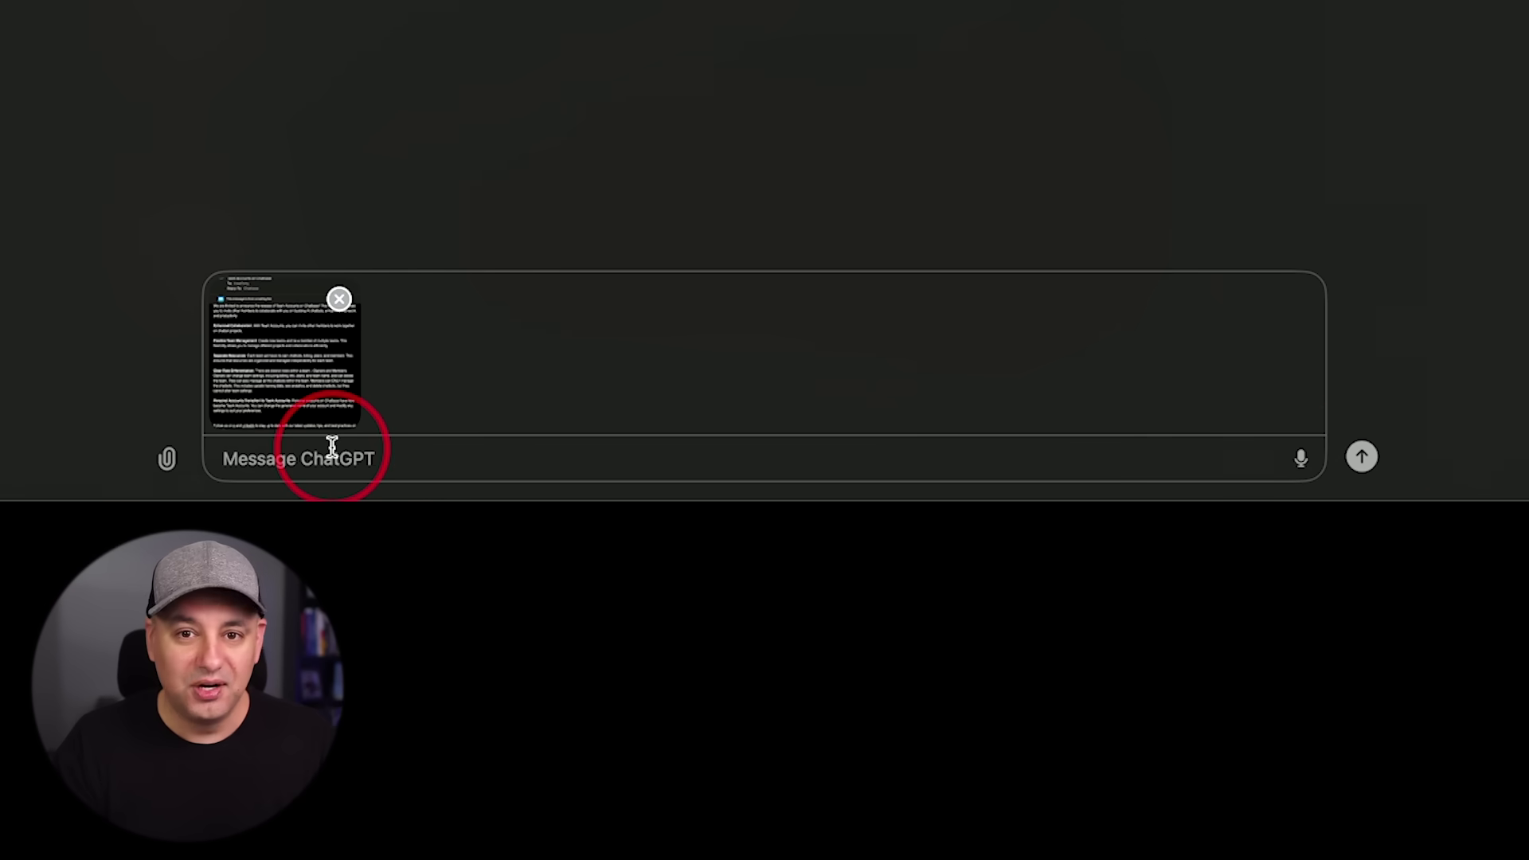
pyautogui.write('give me a summary and write a short reply')
pyautogui.click(385, 459)
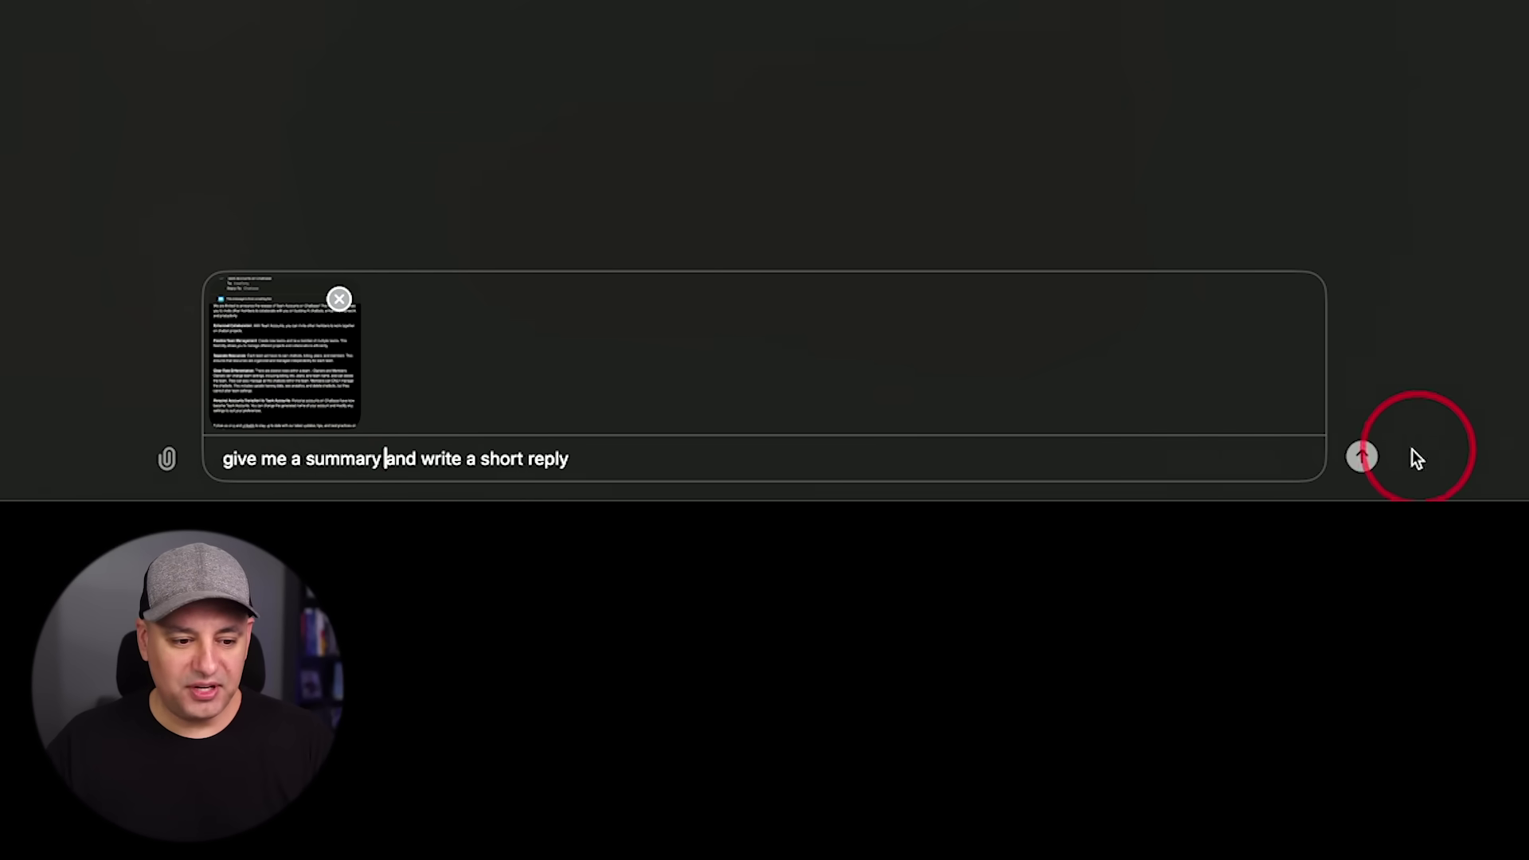
pyautogui.click(1362, 458)
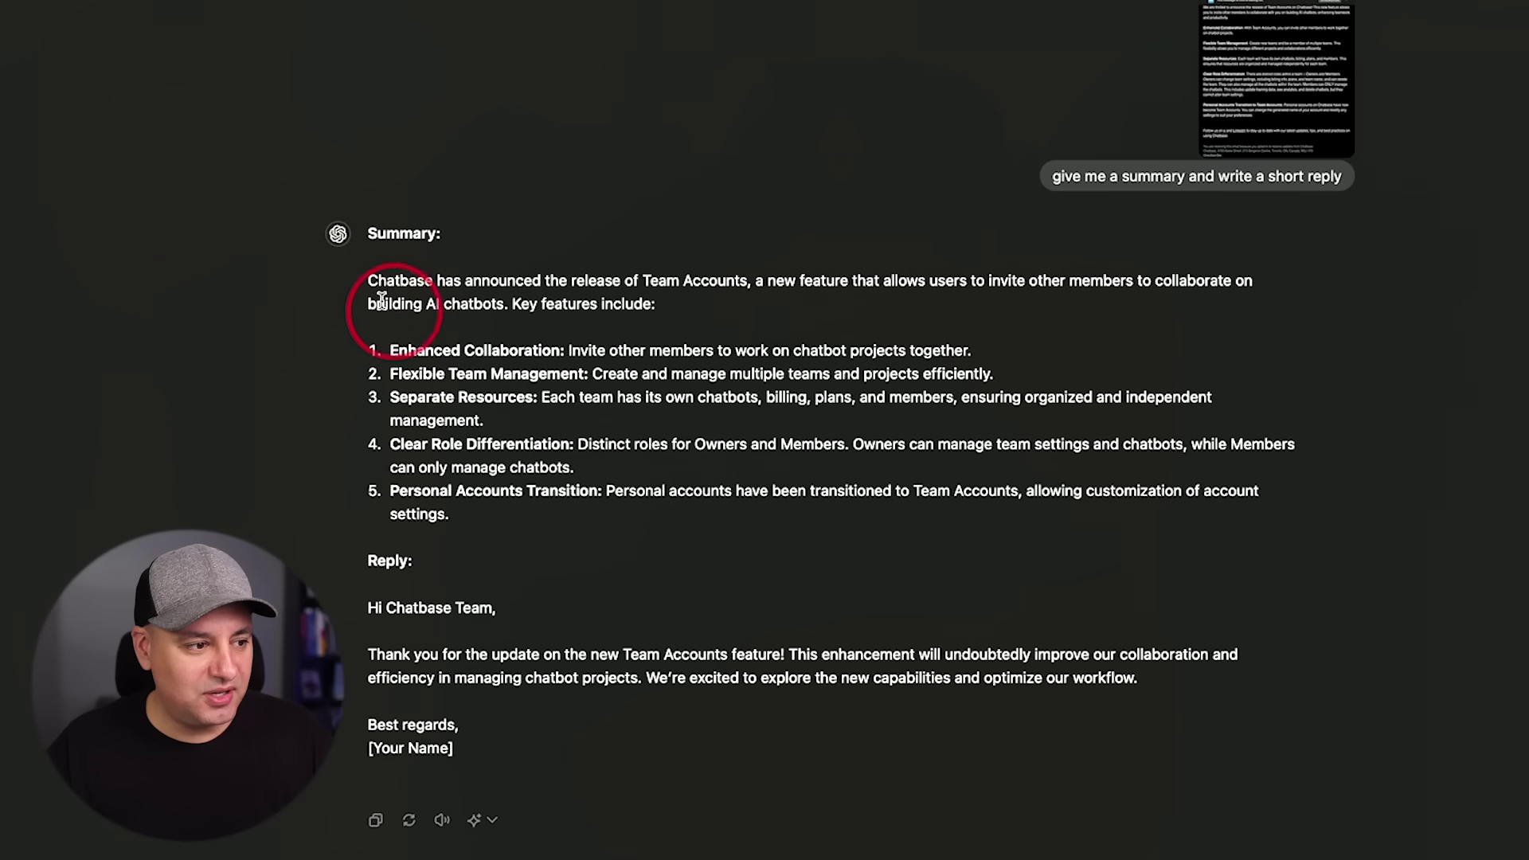
pyautogui.moveTo(373, 275); pyautogui.dragTo(495, 536)
pyautogui.click(403, 427)
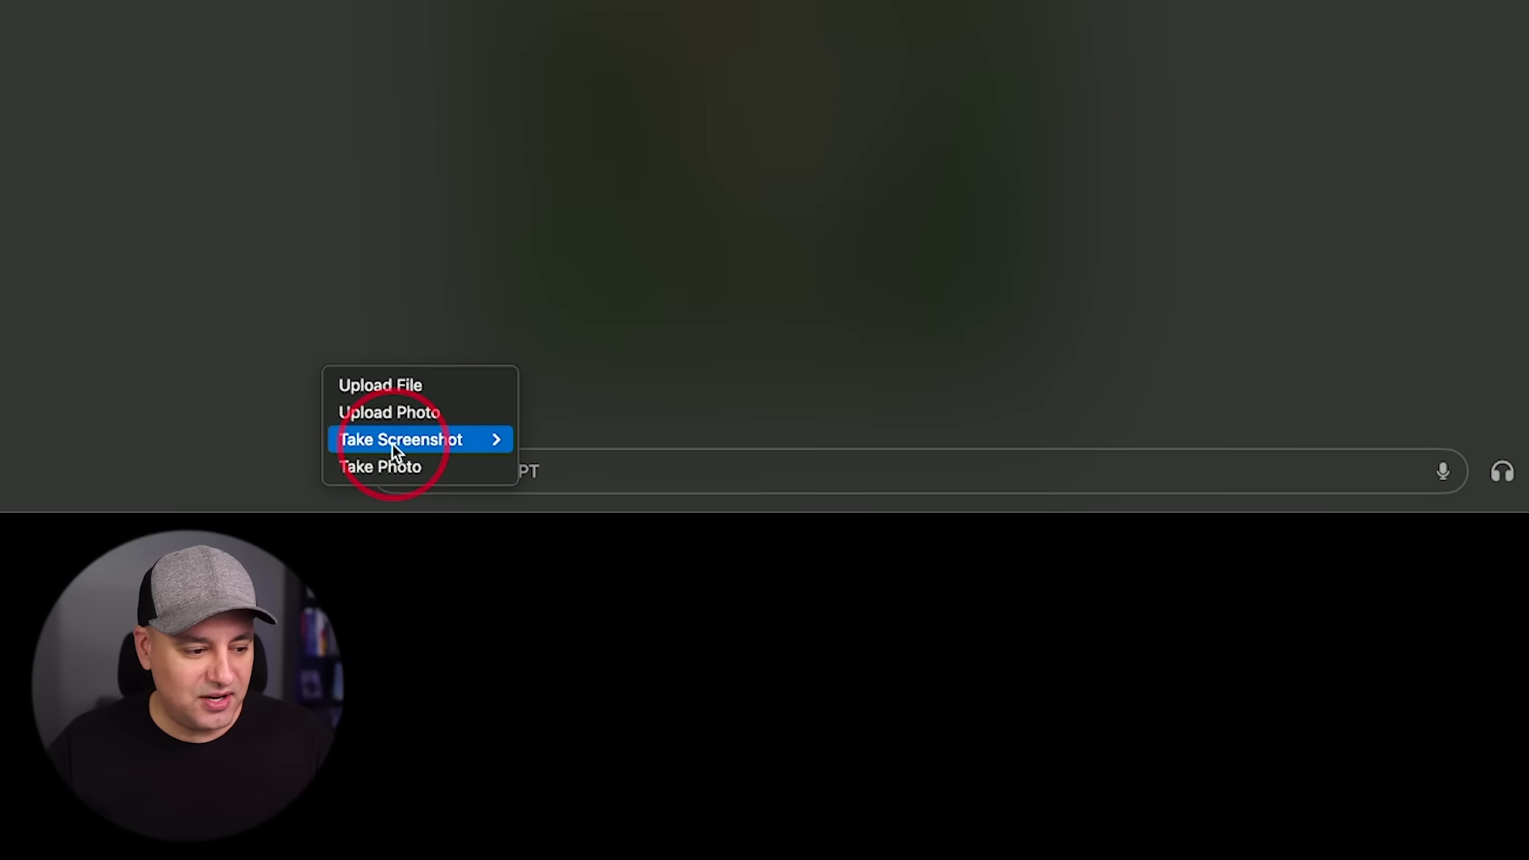
# Attach the armchair photo window screenshot, request a sketch-style version, and download the result
pyautogui.moveTo(399, 442)
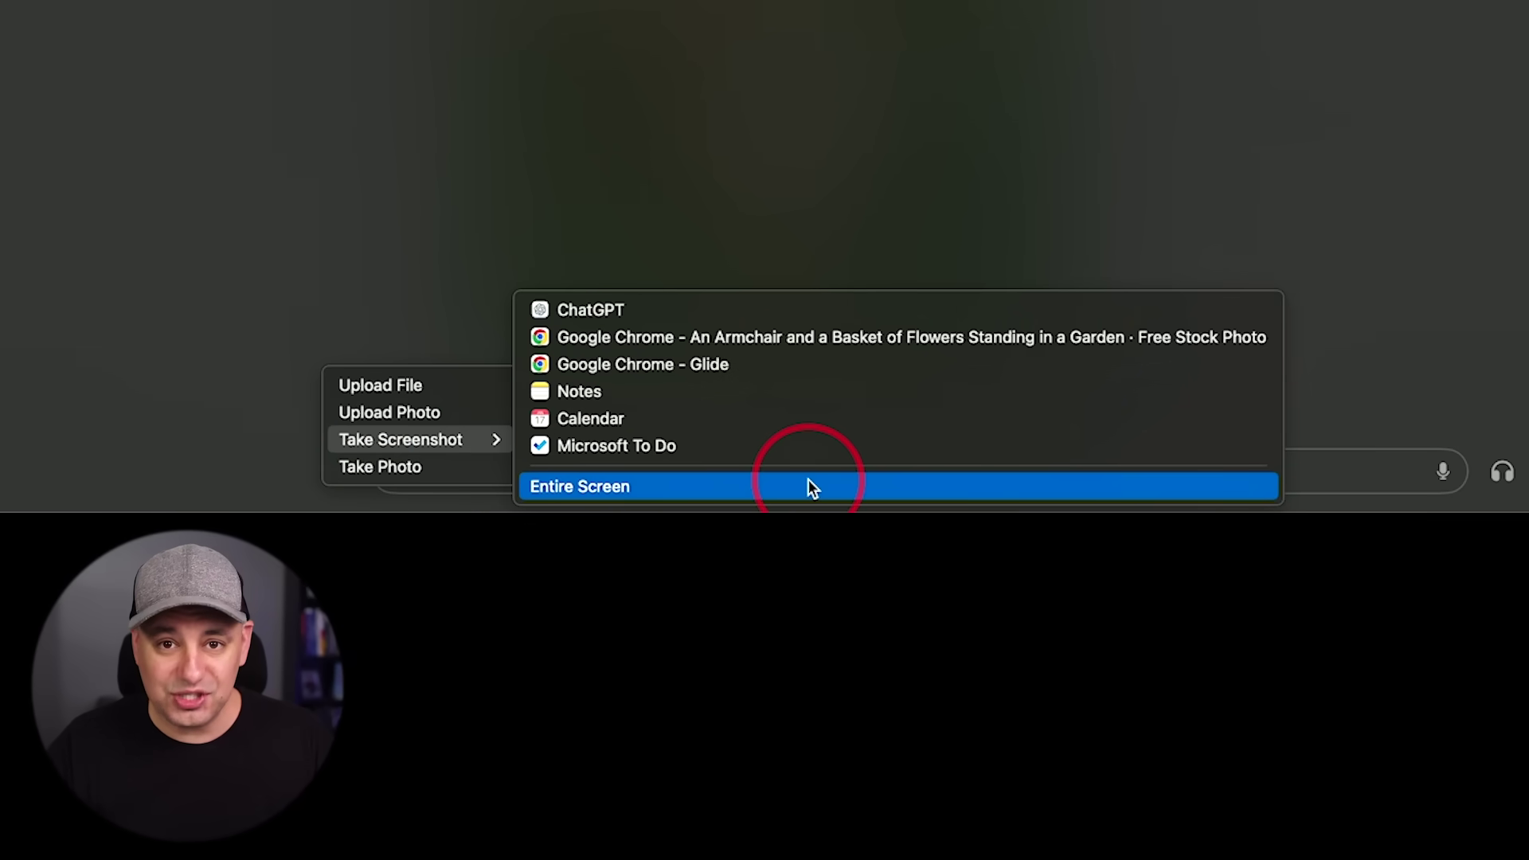
pyautogui.click(692, 334)
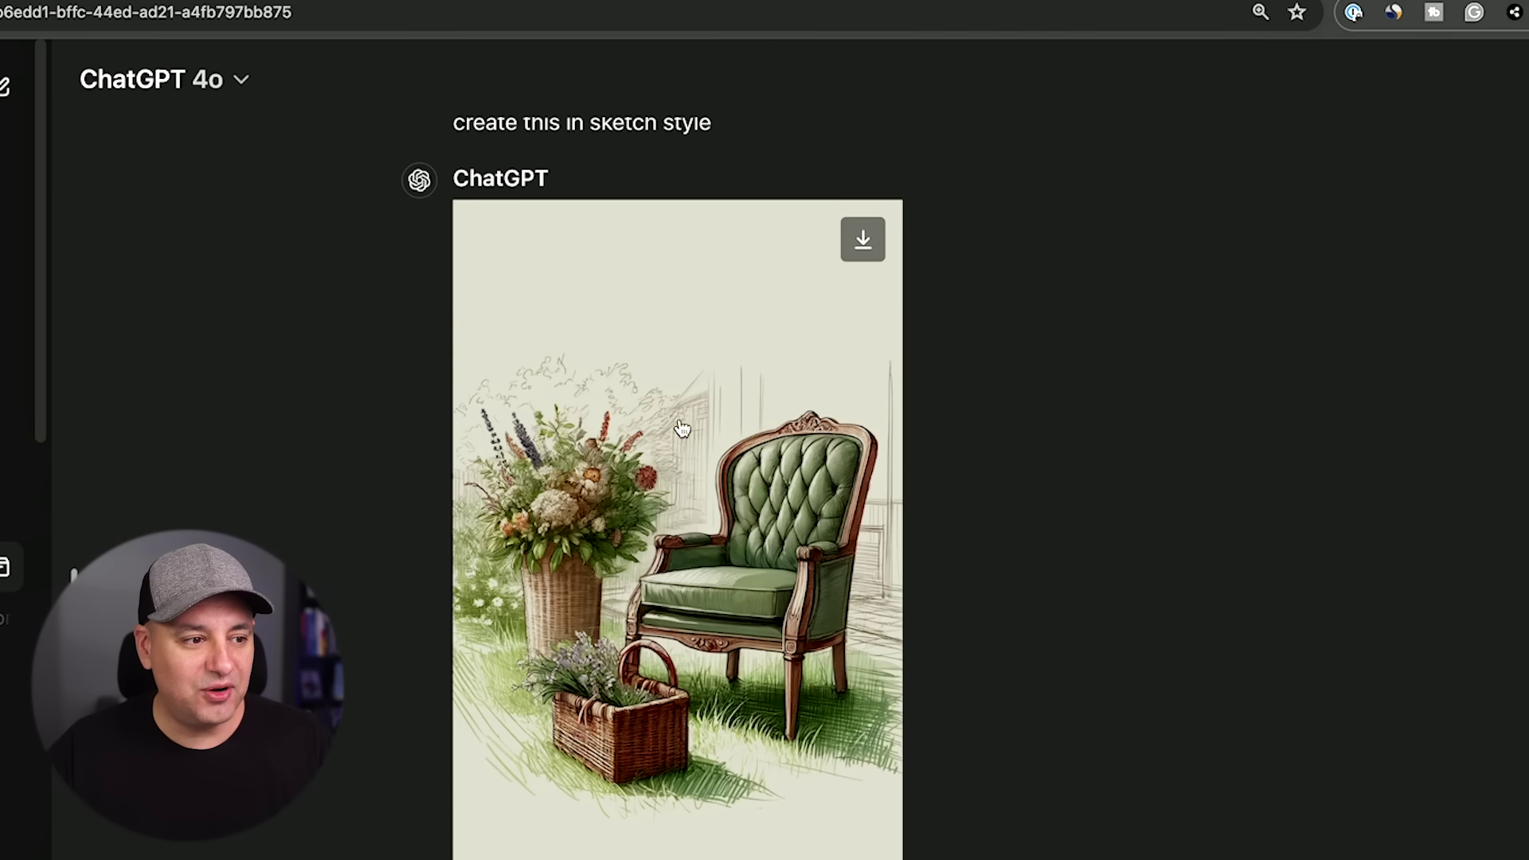
pyautogui.click(862, 253)
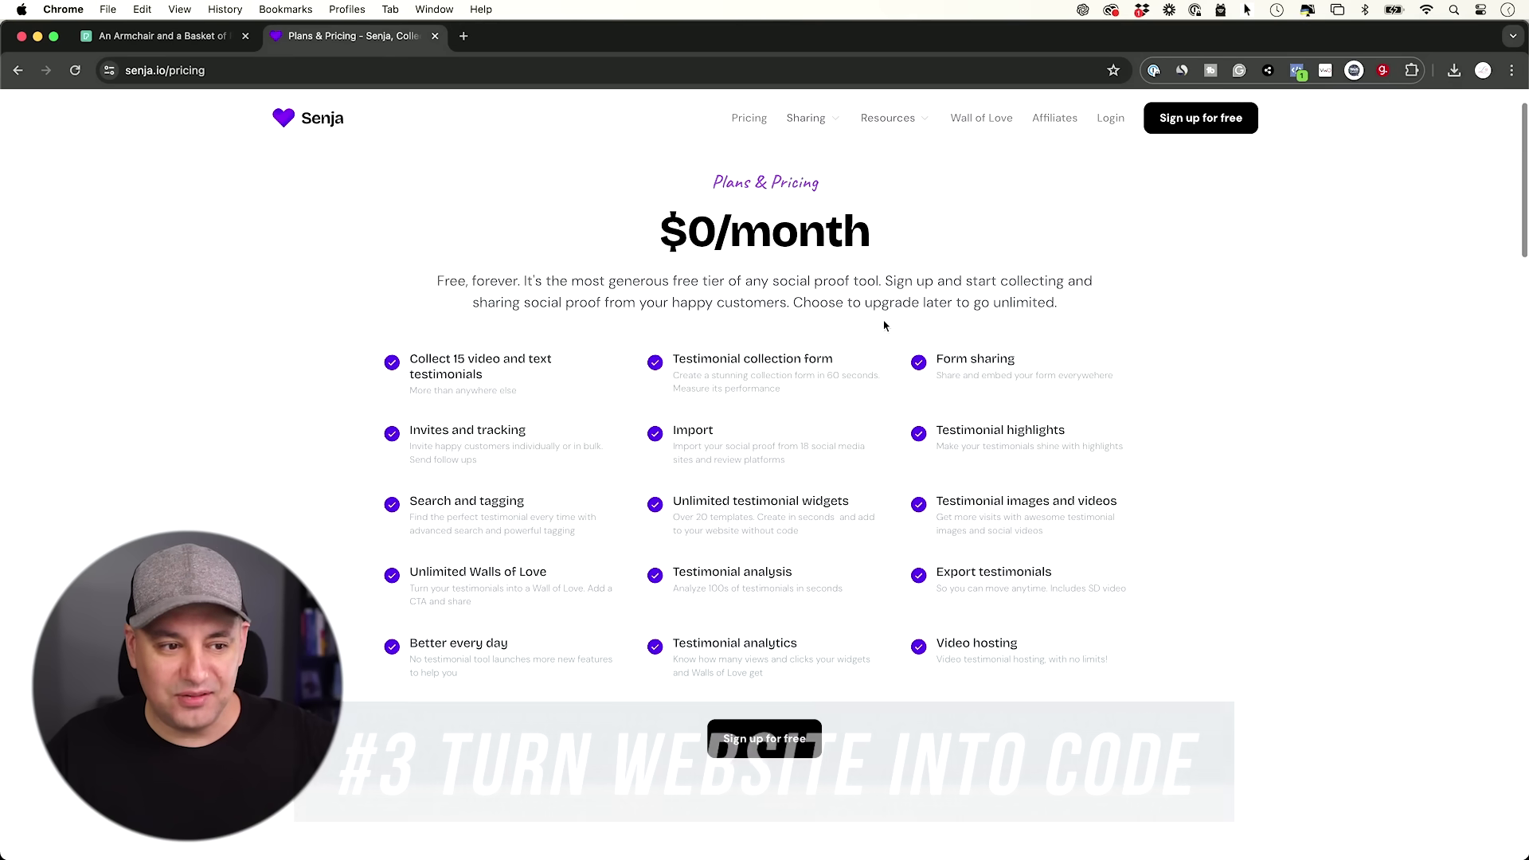
pyautogui.scroll(-1, 885, 325)
pyautogui.scroll(1, 884, 325)
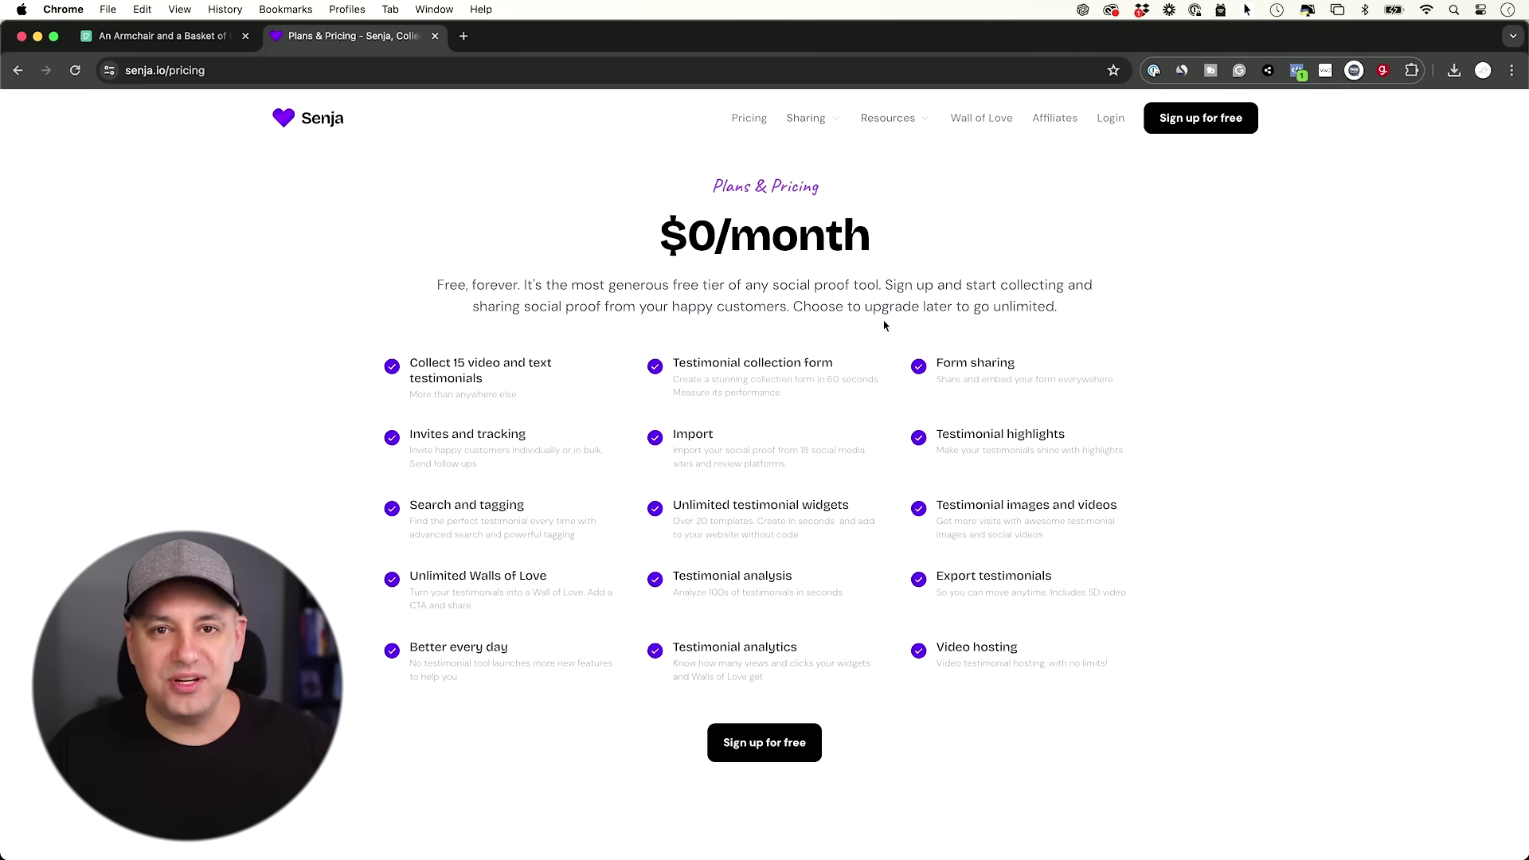
pyautogui.scroll(2, 1139, 405)
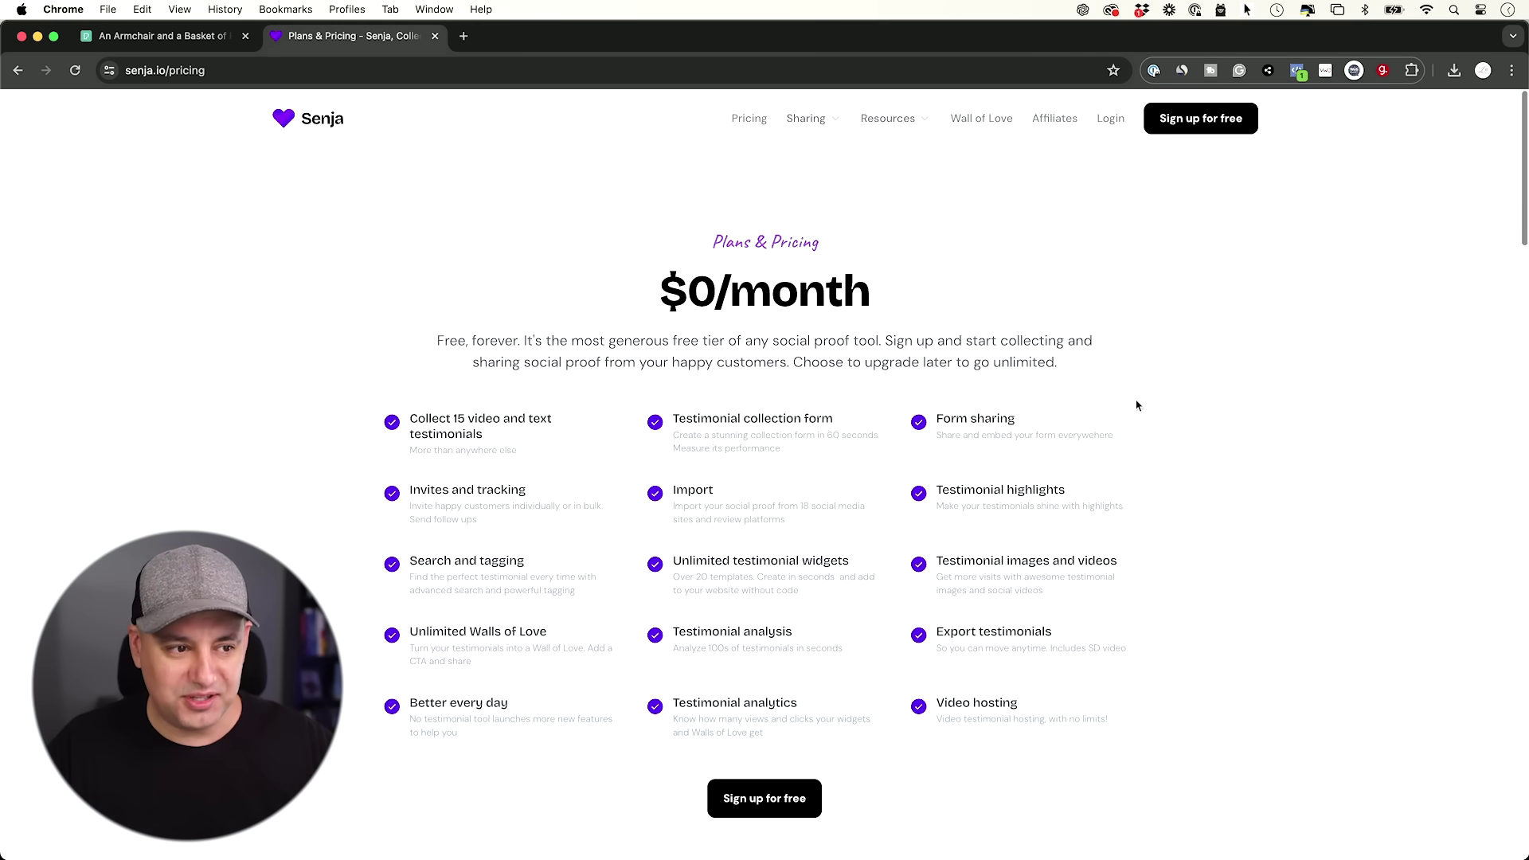
pyautogui.scroll(-1, 1147, 411)
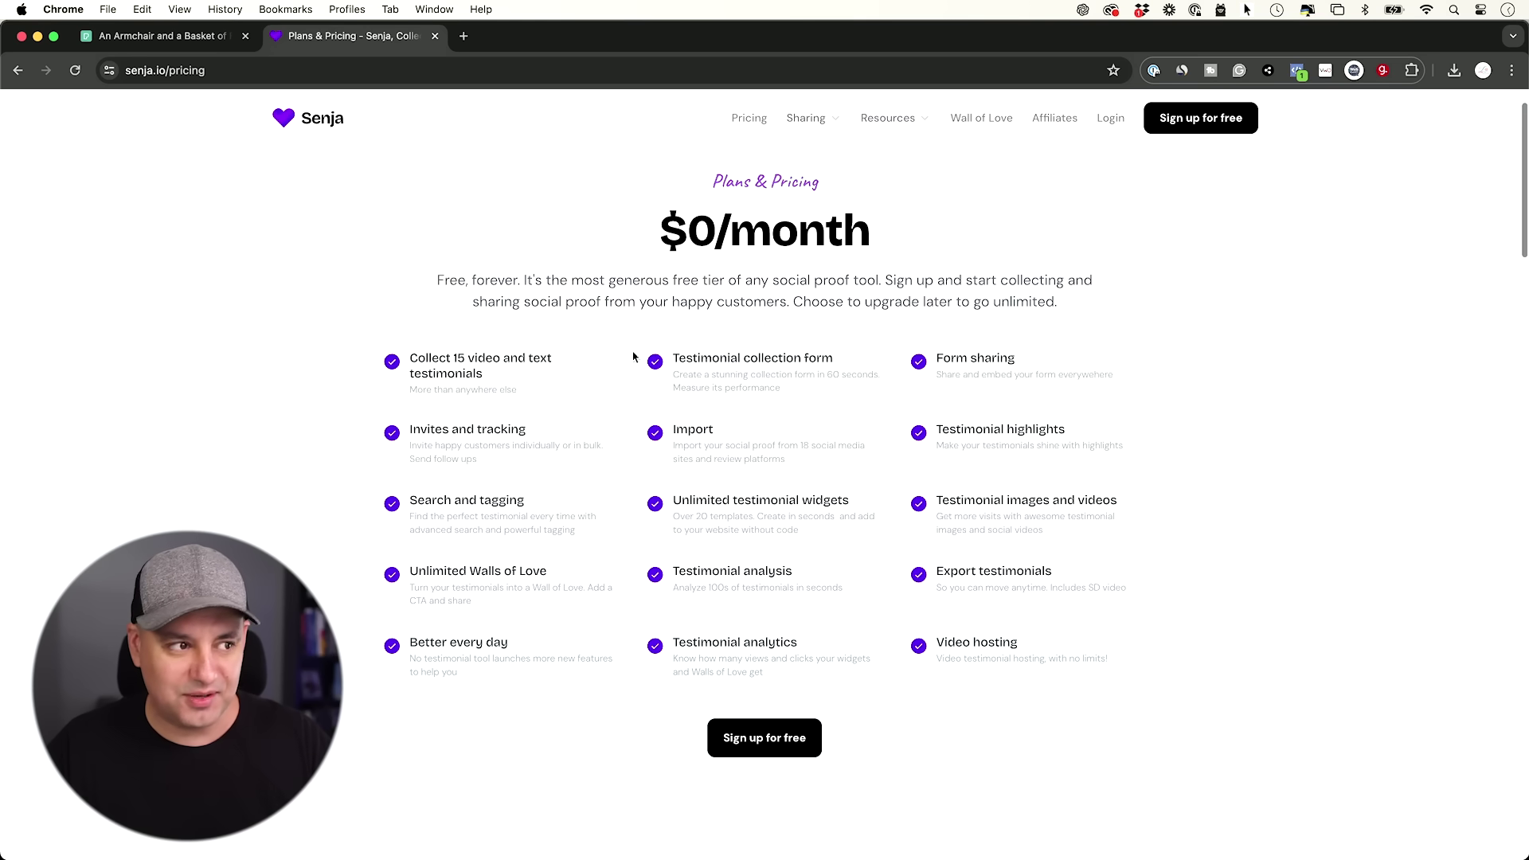
pyautogui.scroll(1, 826, 319)
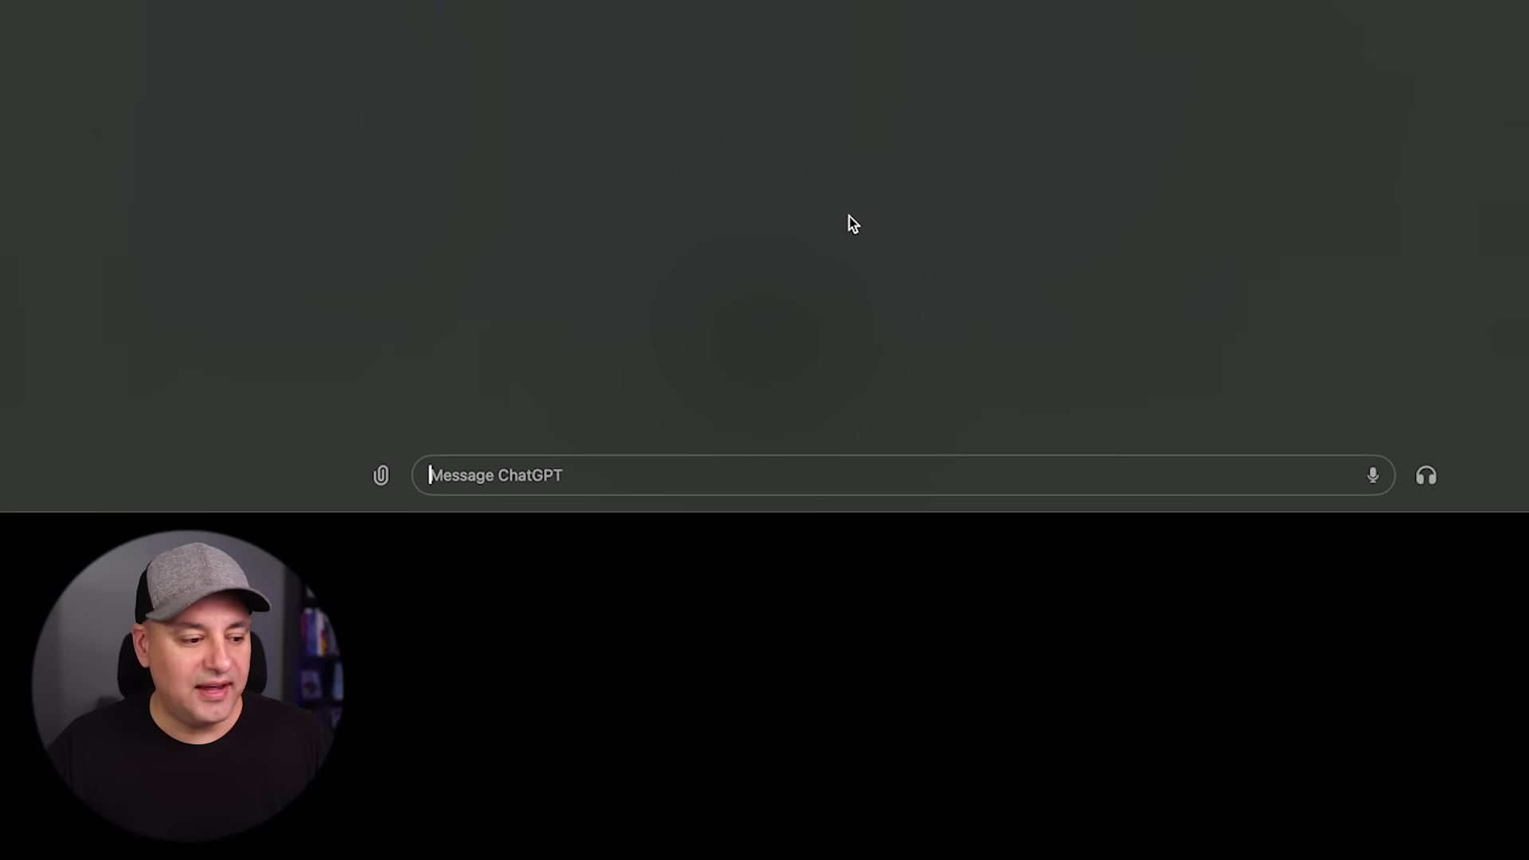
# Send the Senja pricing screenshot with 'create html with in-line css for this' and copy the code
pyautogui.click(383, 477)
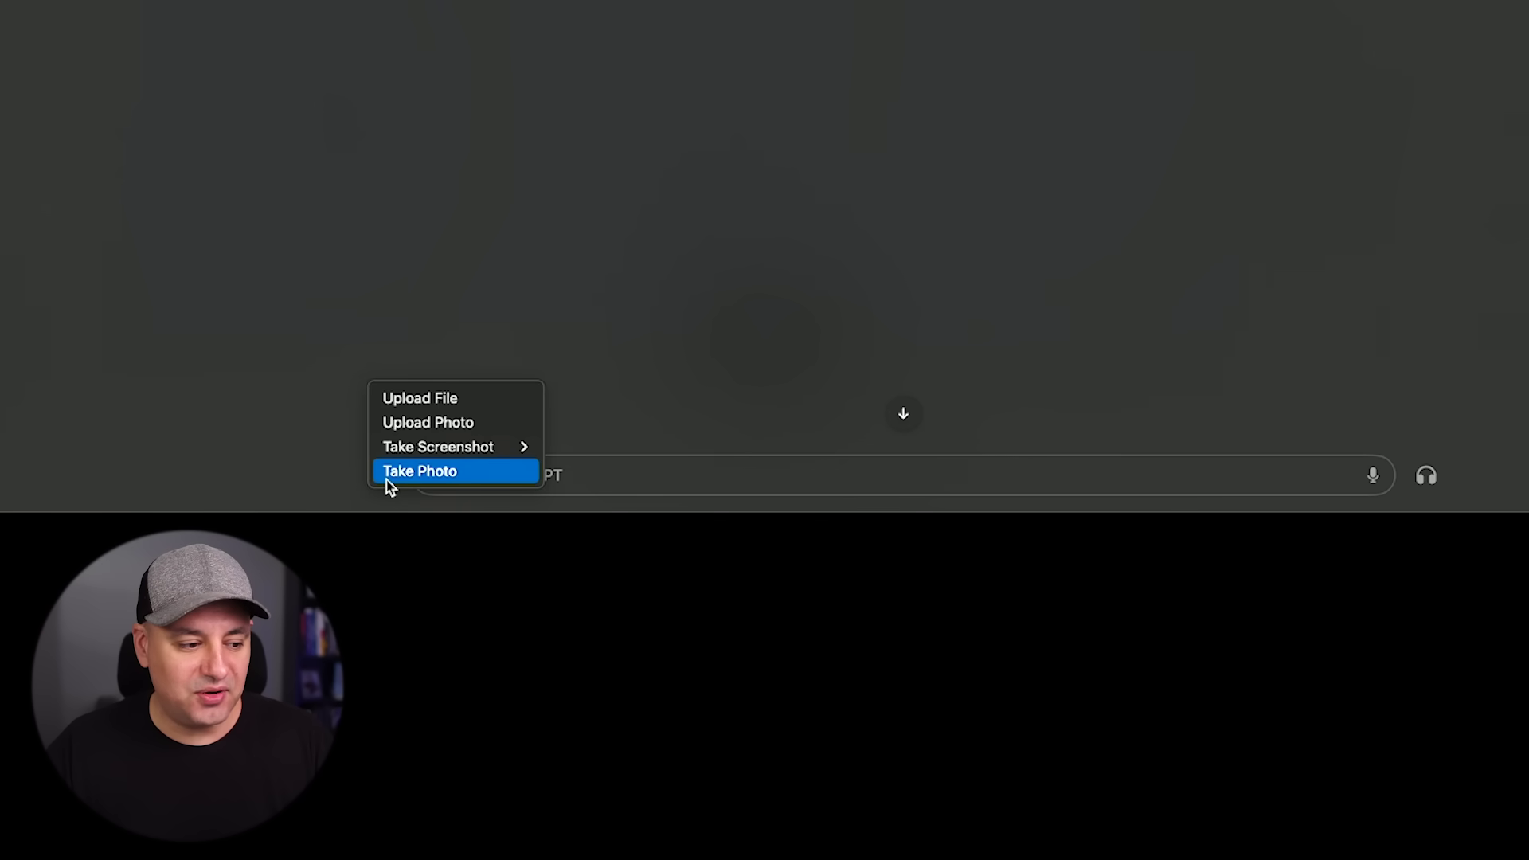
pyautogui.moveTo(422, 452)
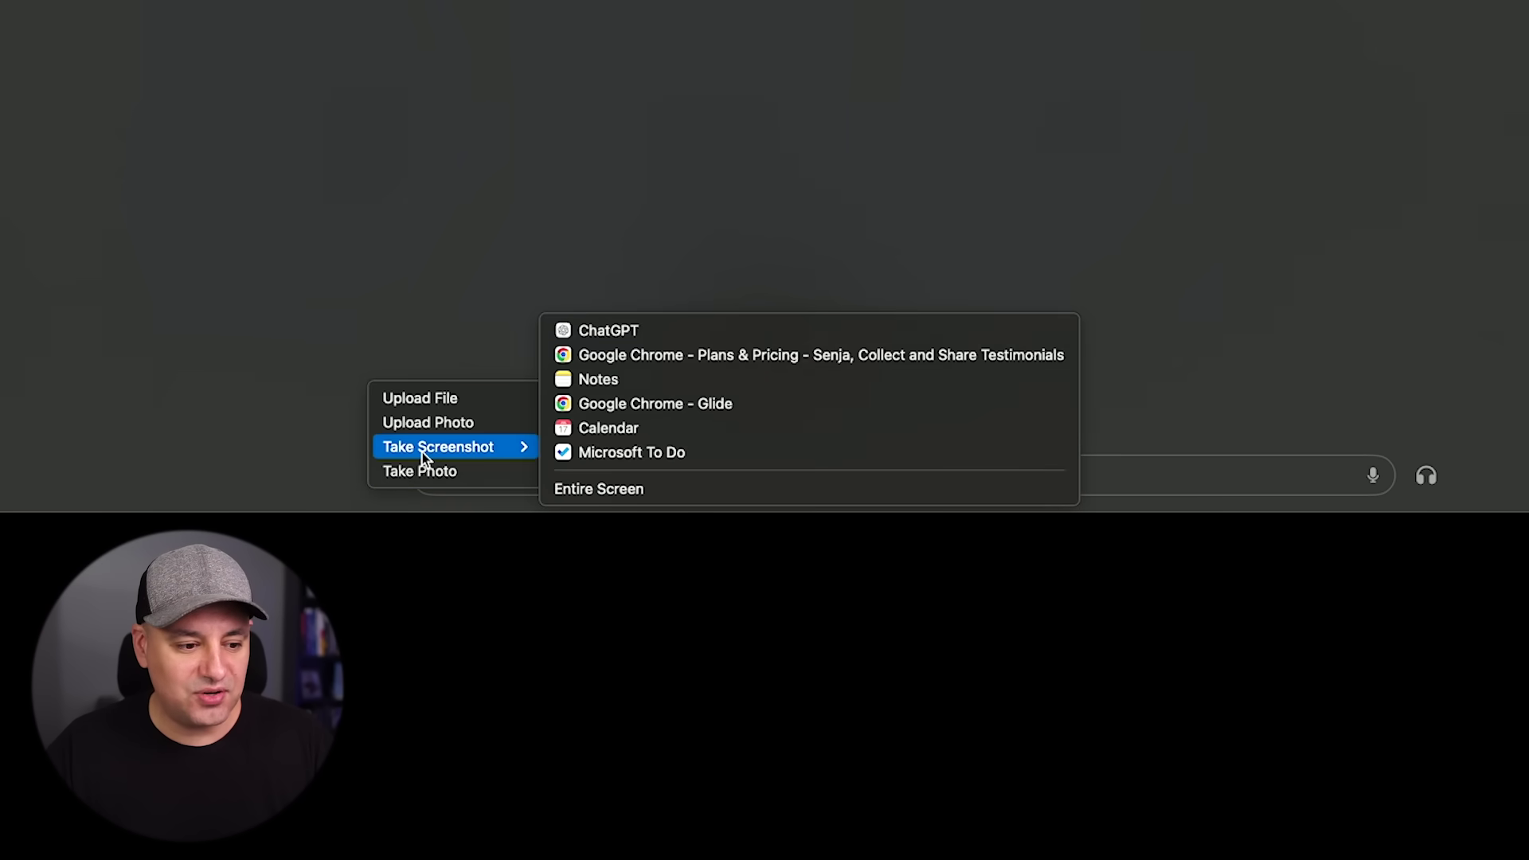
pyautogui.click(869, 356)
pyautogui.write('create html with in-line css for this')
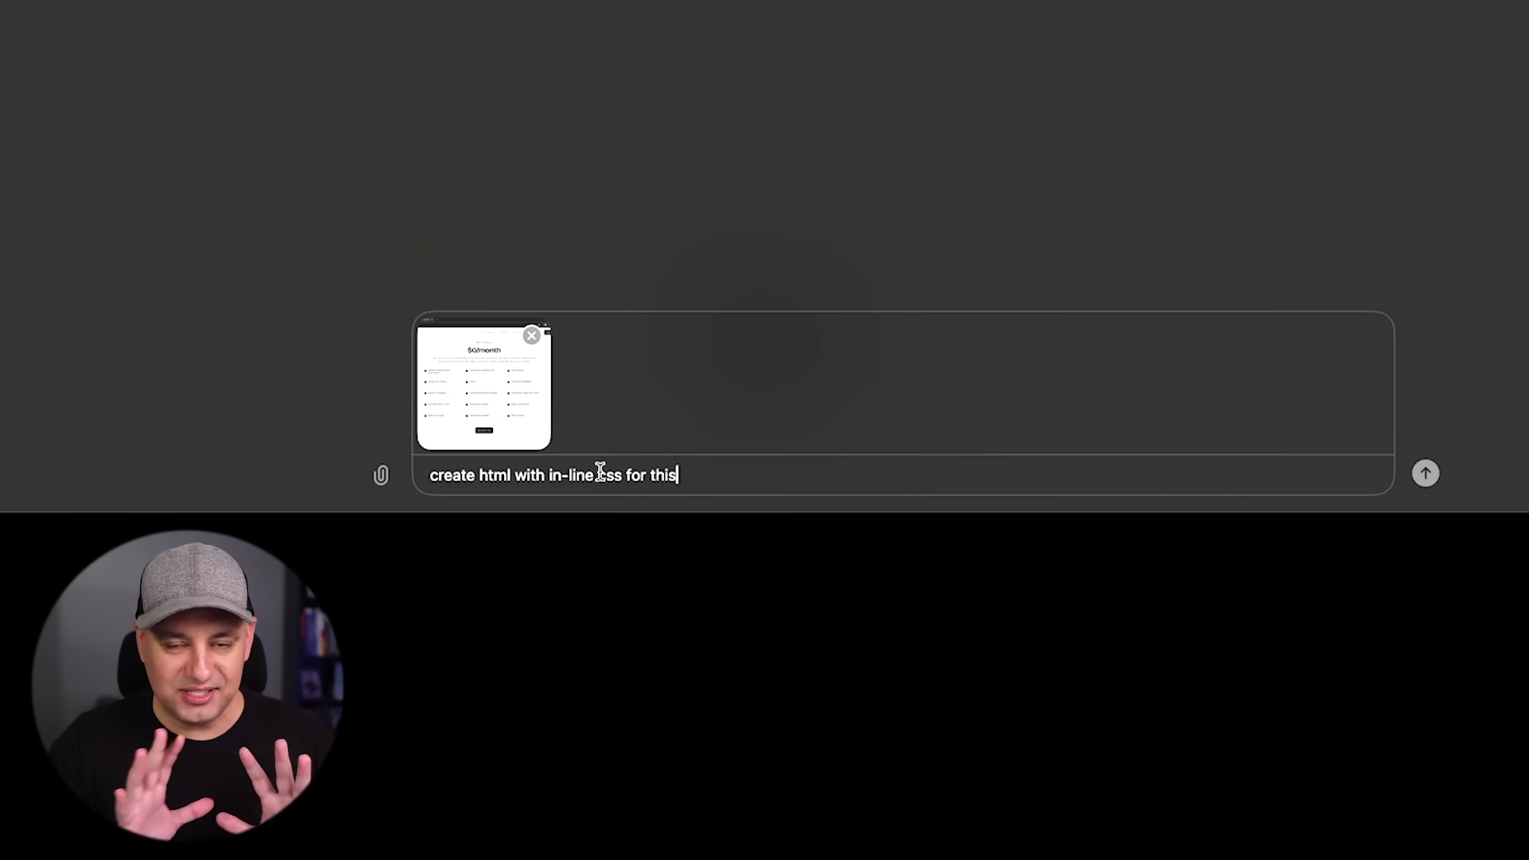
pyautogui.press('Return')
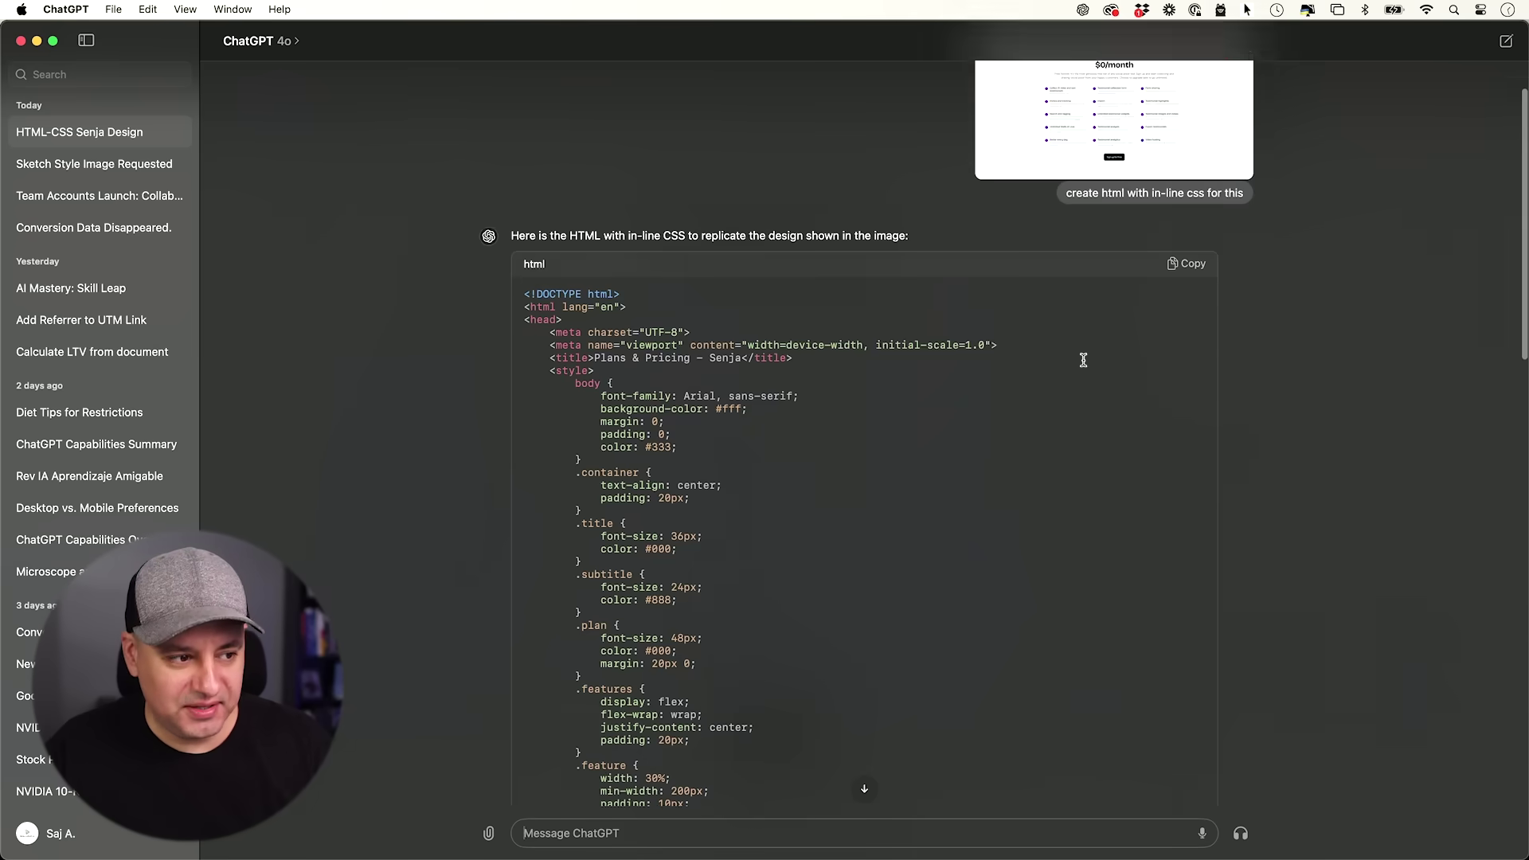
pyautogui.scroll(-10, 1082, 358)
pyautogui.scroll(10, 1082, 358)
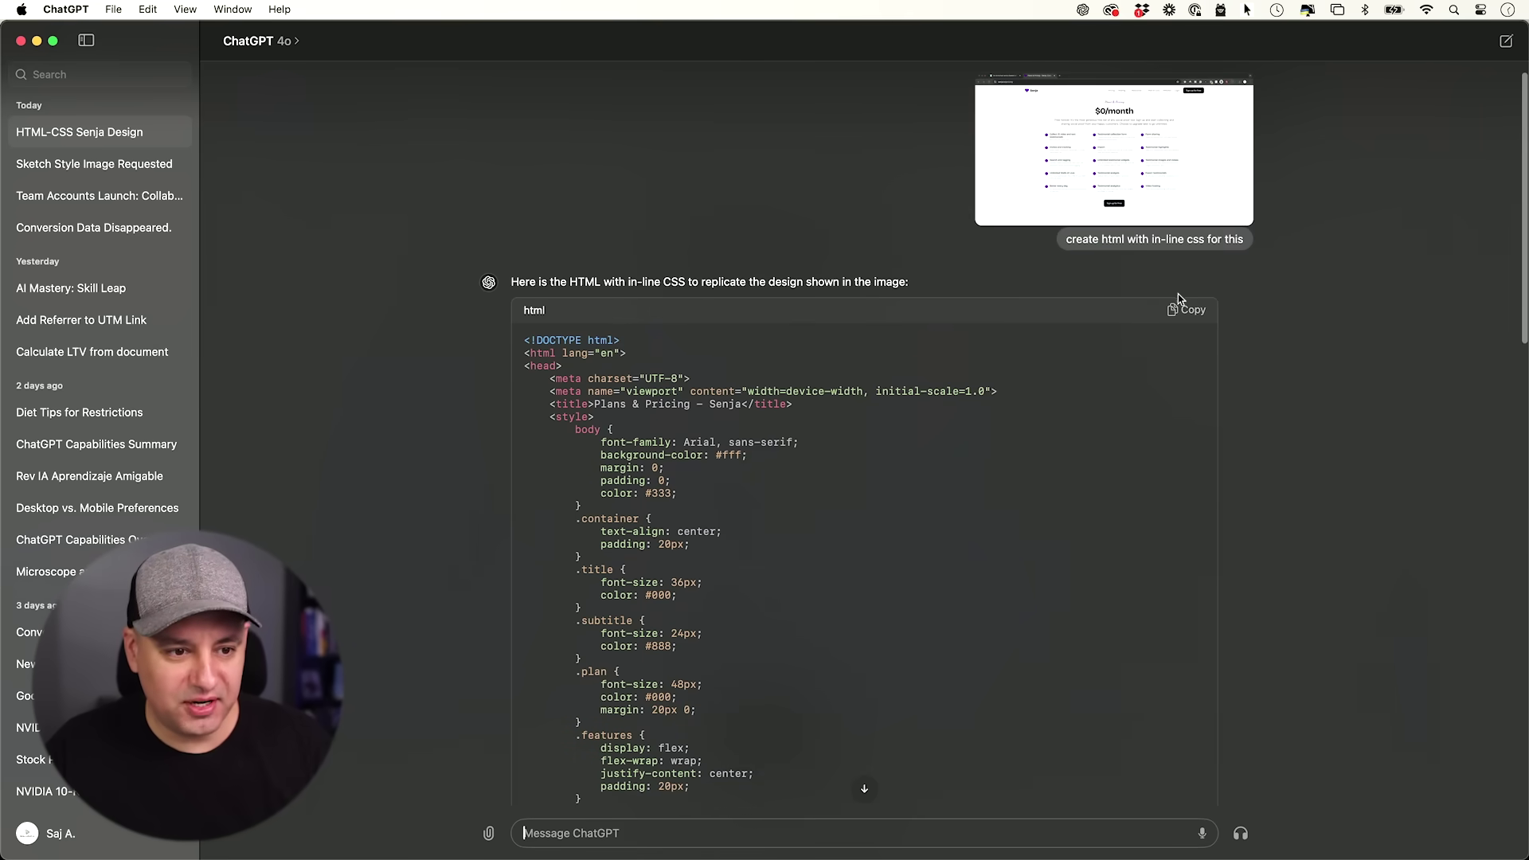
pyautogui.click(1193, 308)
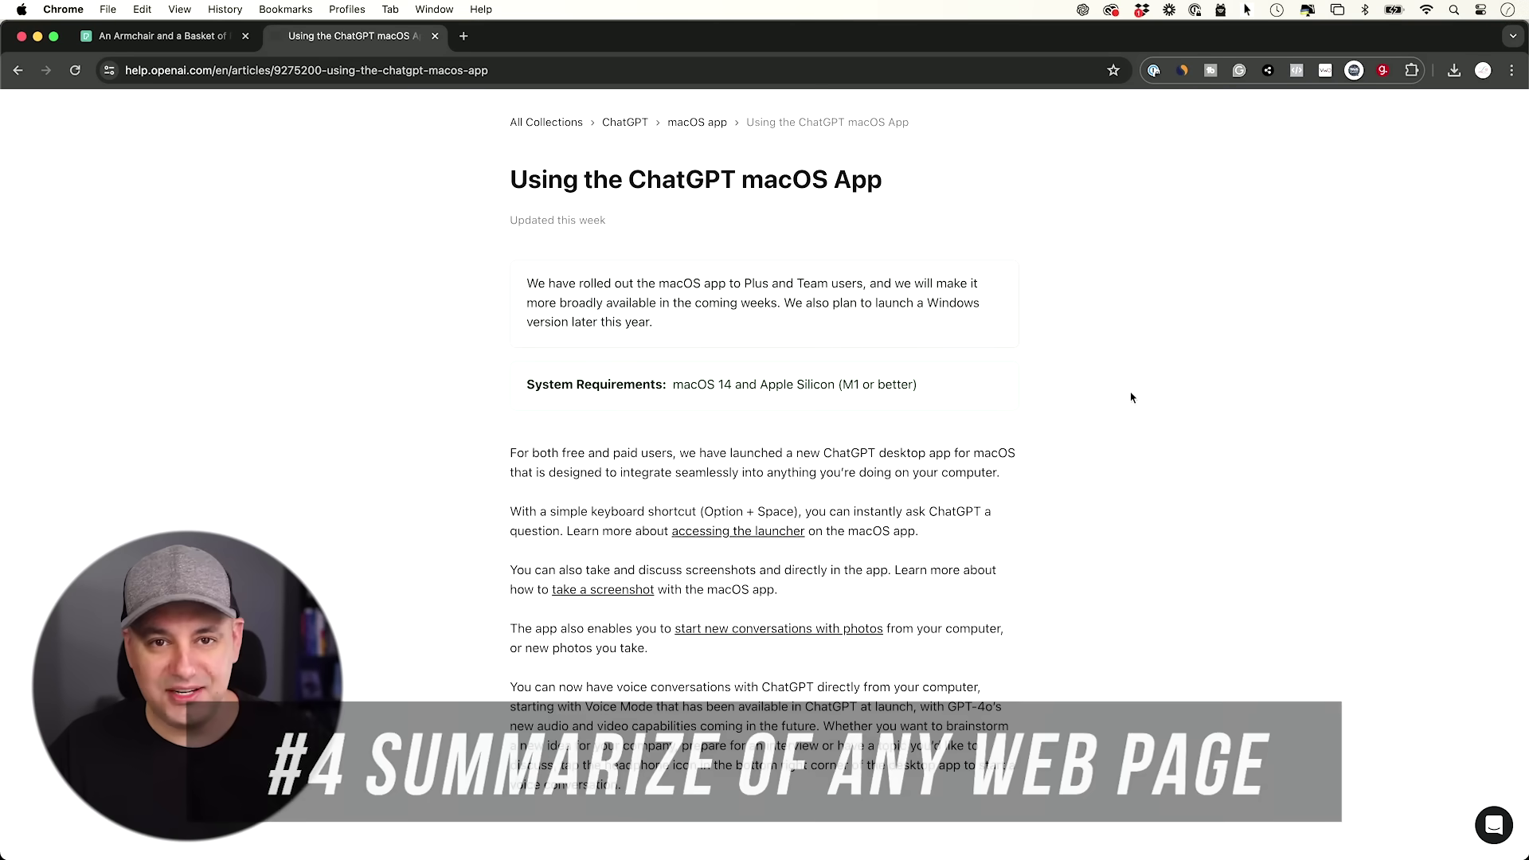
# Read the help article at 90% zoom, then switch to the ChatGPT app
pyautogui.scroll(-2, 1131, 398)
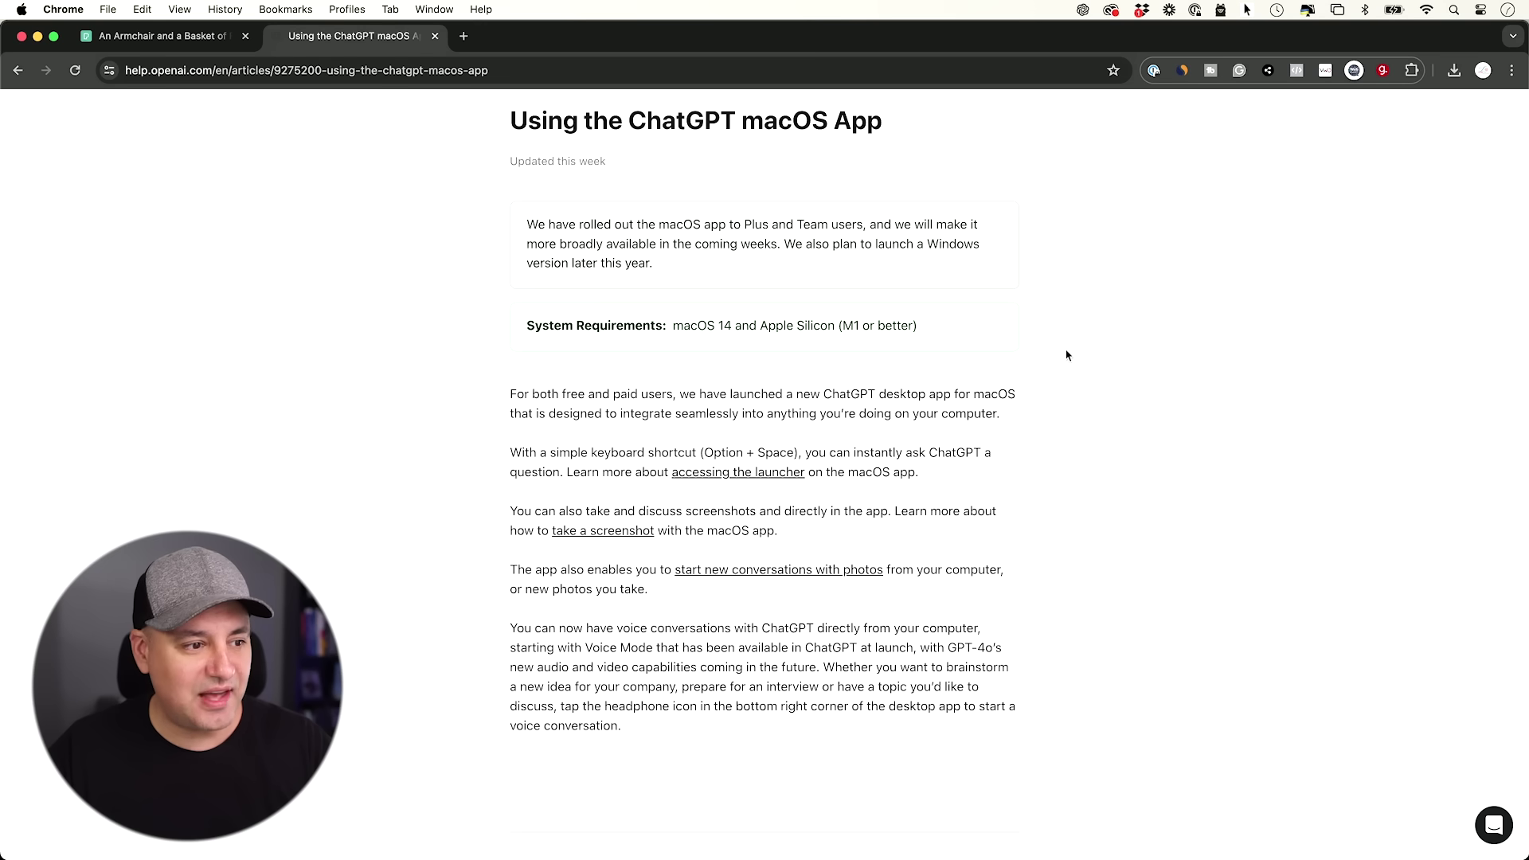
pyautogui.scroll(5, 844, 362)
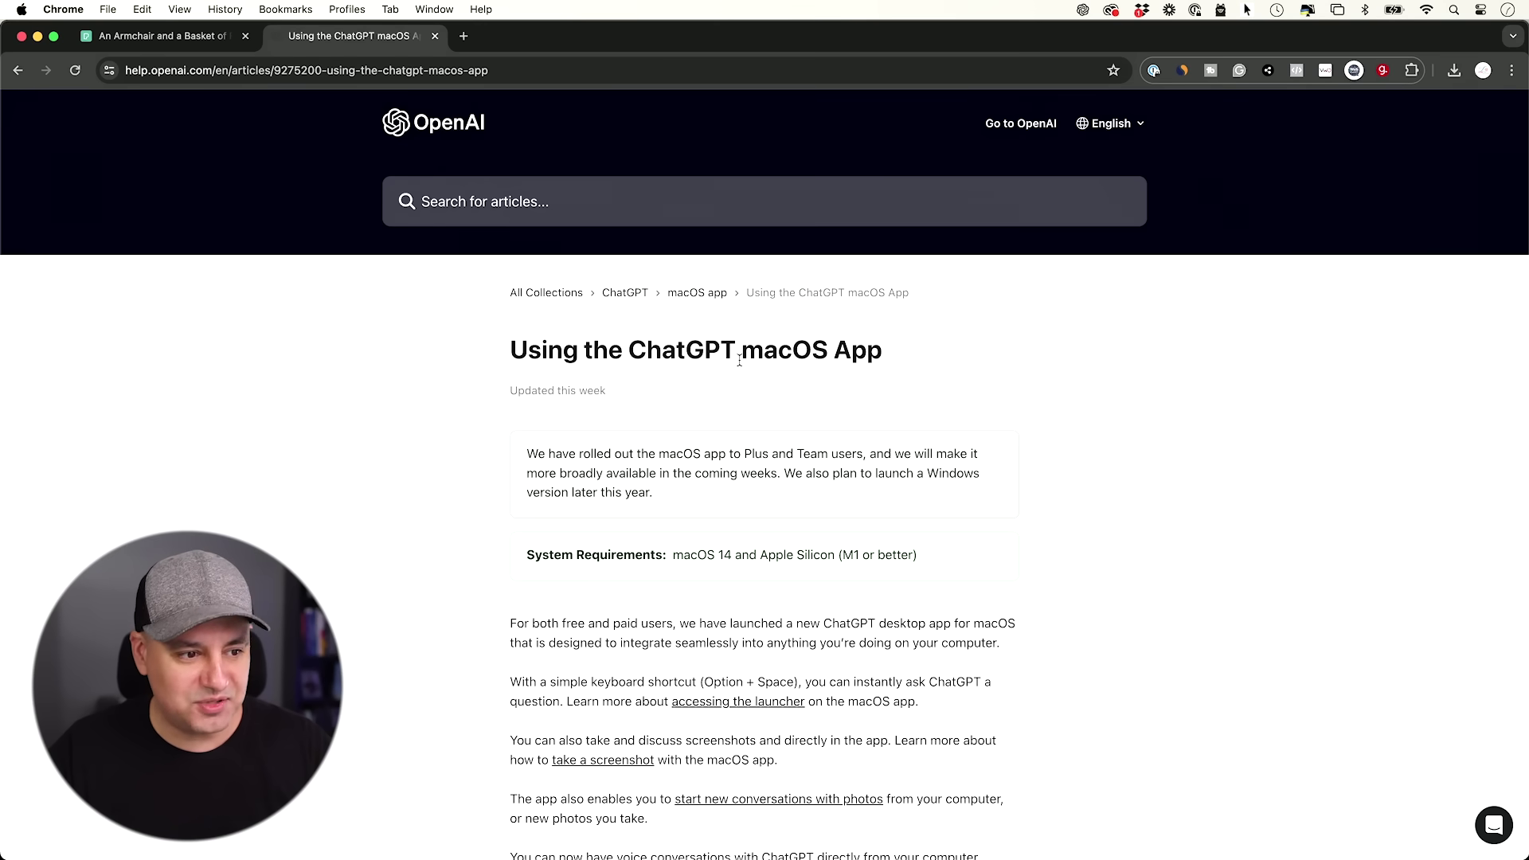
pyautogui.scroll(-5, 667, 296)
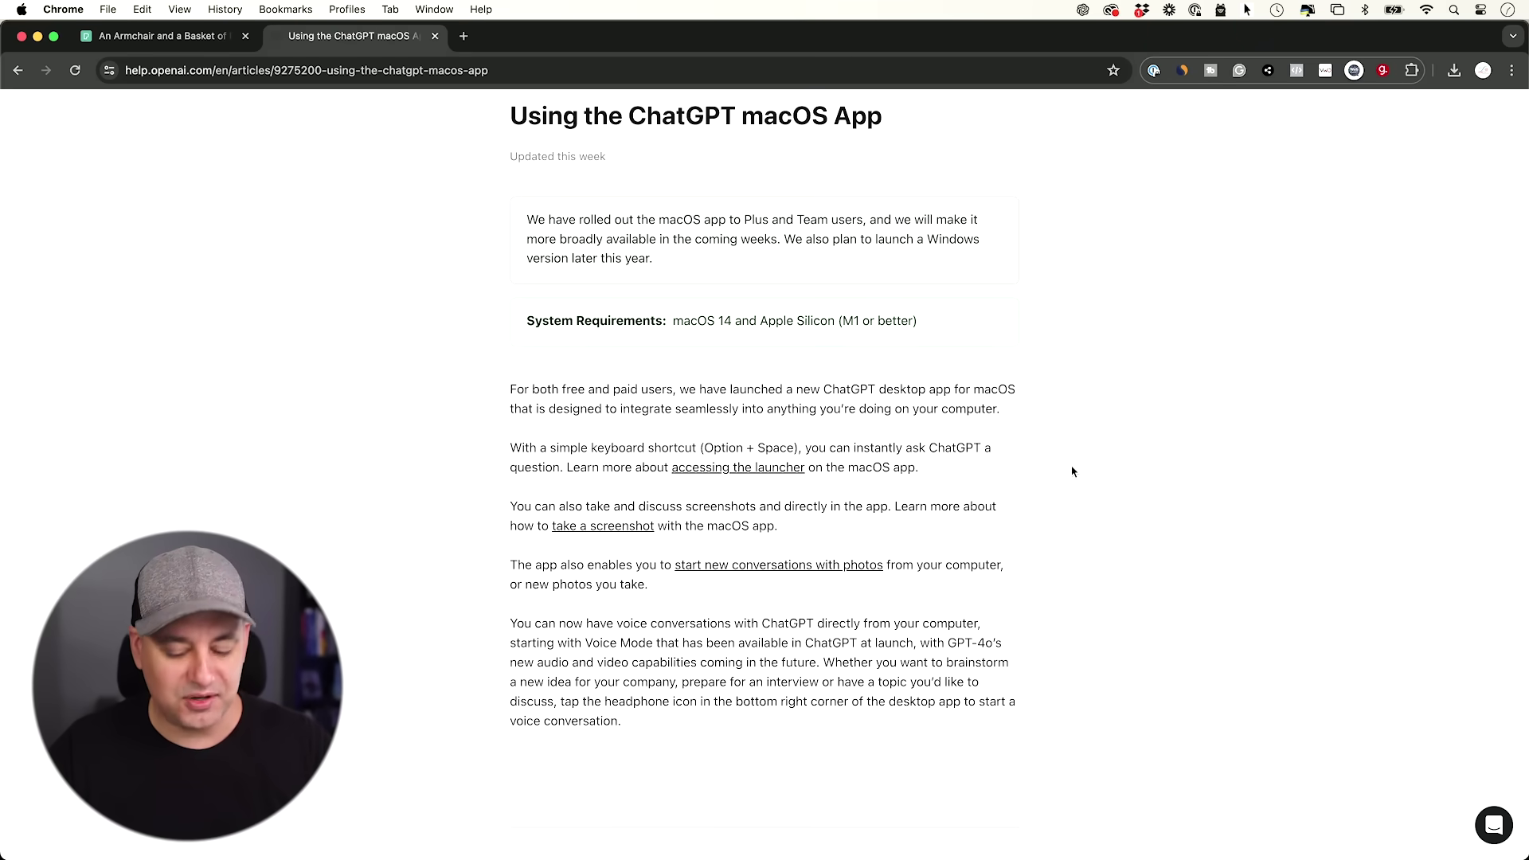
pyautogui.press('super+minus')
pyautogui.press('super+minus')
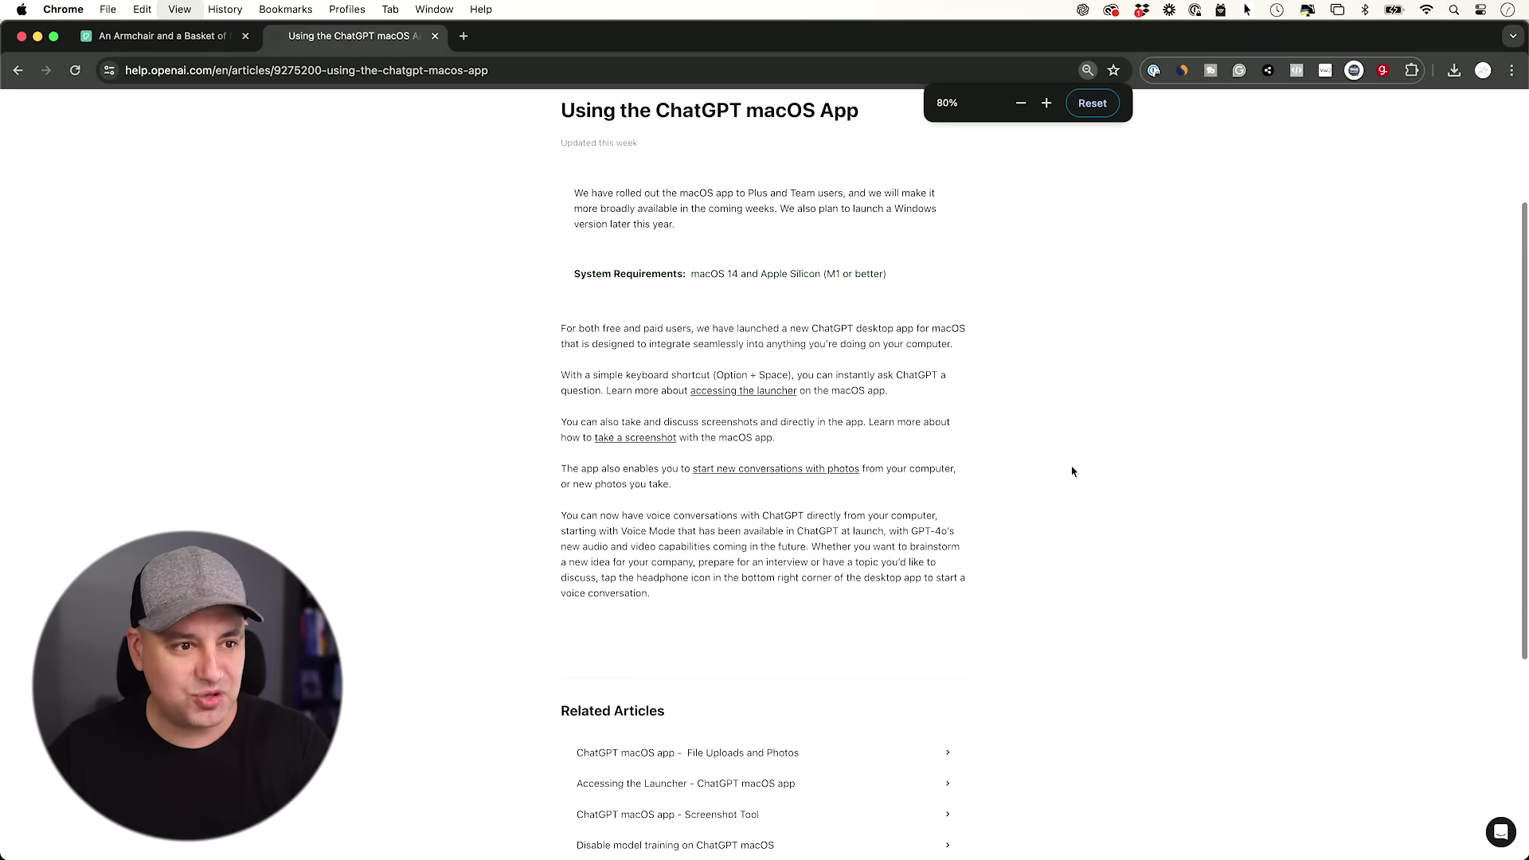
pyautogui.press('super+minus')
pyautogui.press('super+minus')
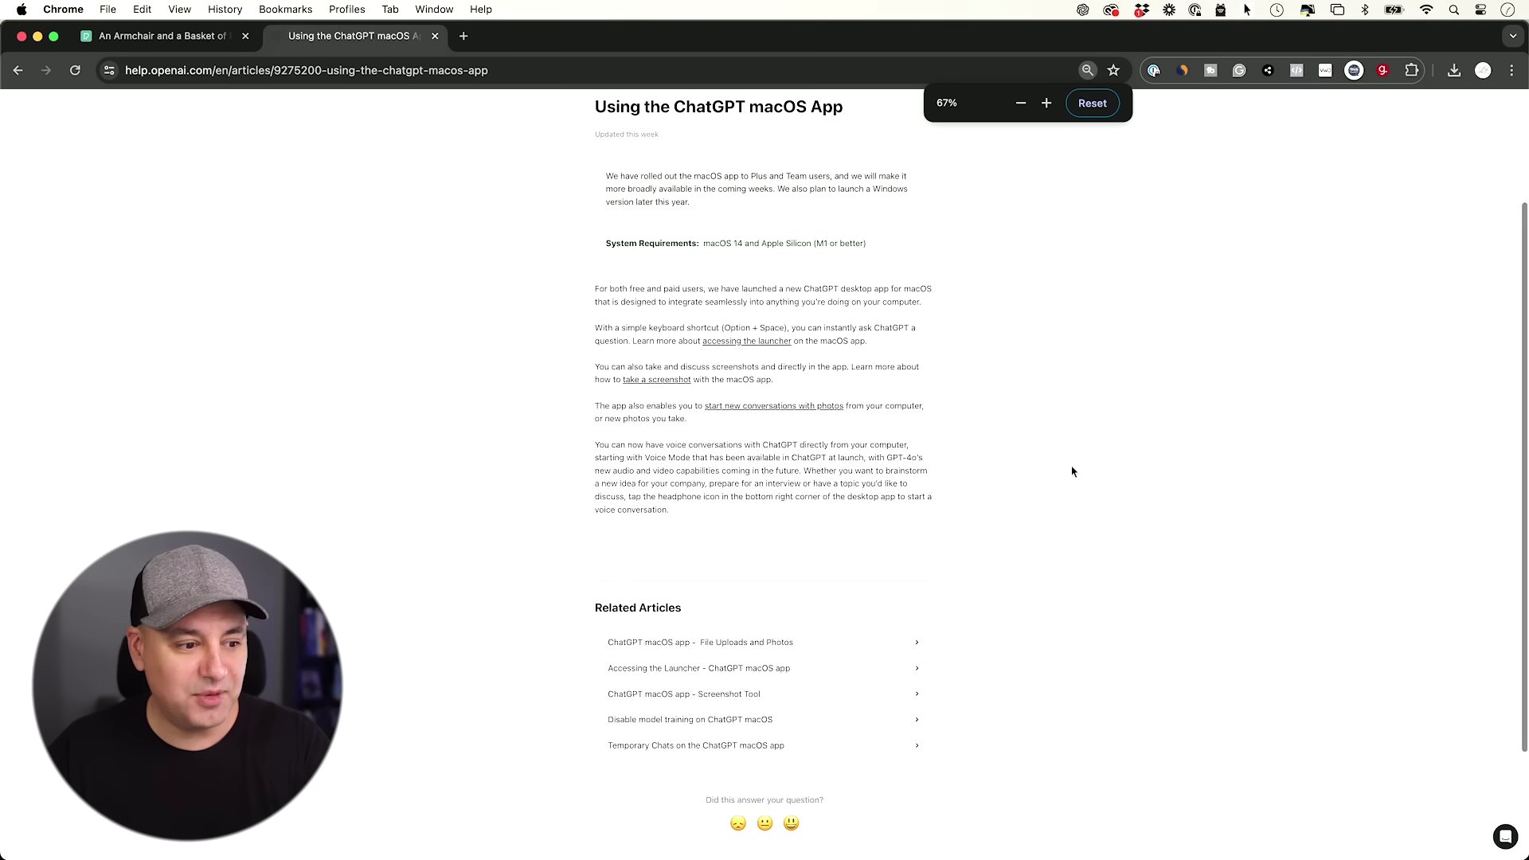
pyautogui.press('super+equal')
pyautogui.press('super+equal')
pyautogui.press('super+equal')
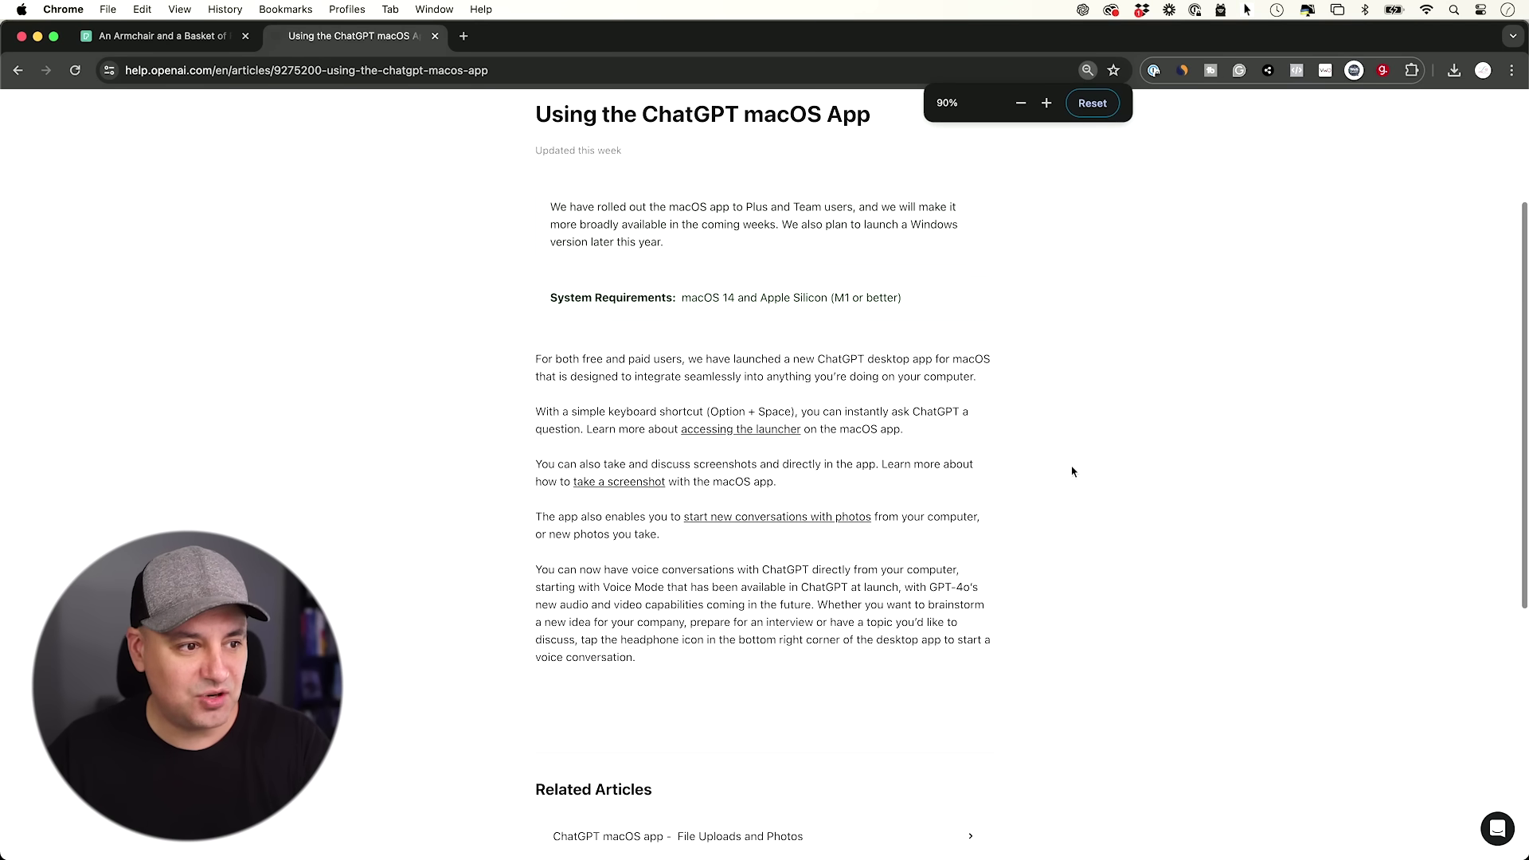
pyautogui.scroll(1, 1072, 472)
pyautogui.scroll(2, 1073, 472)
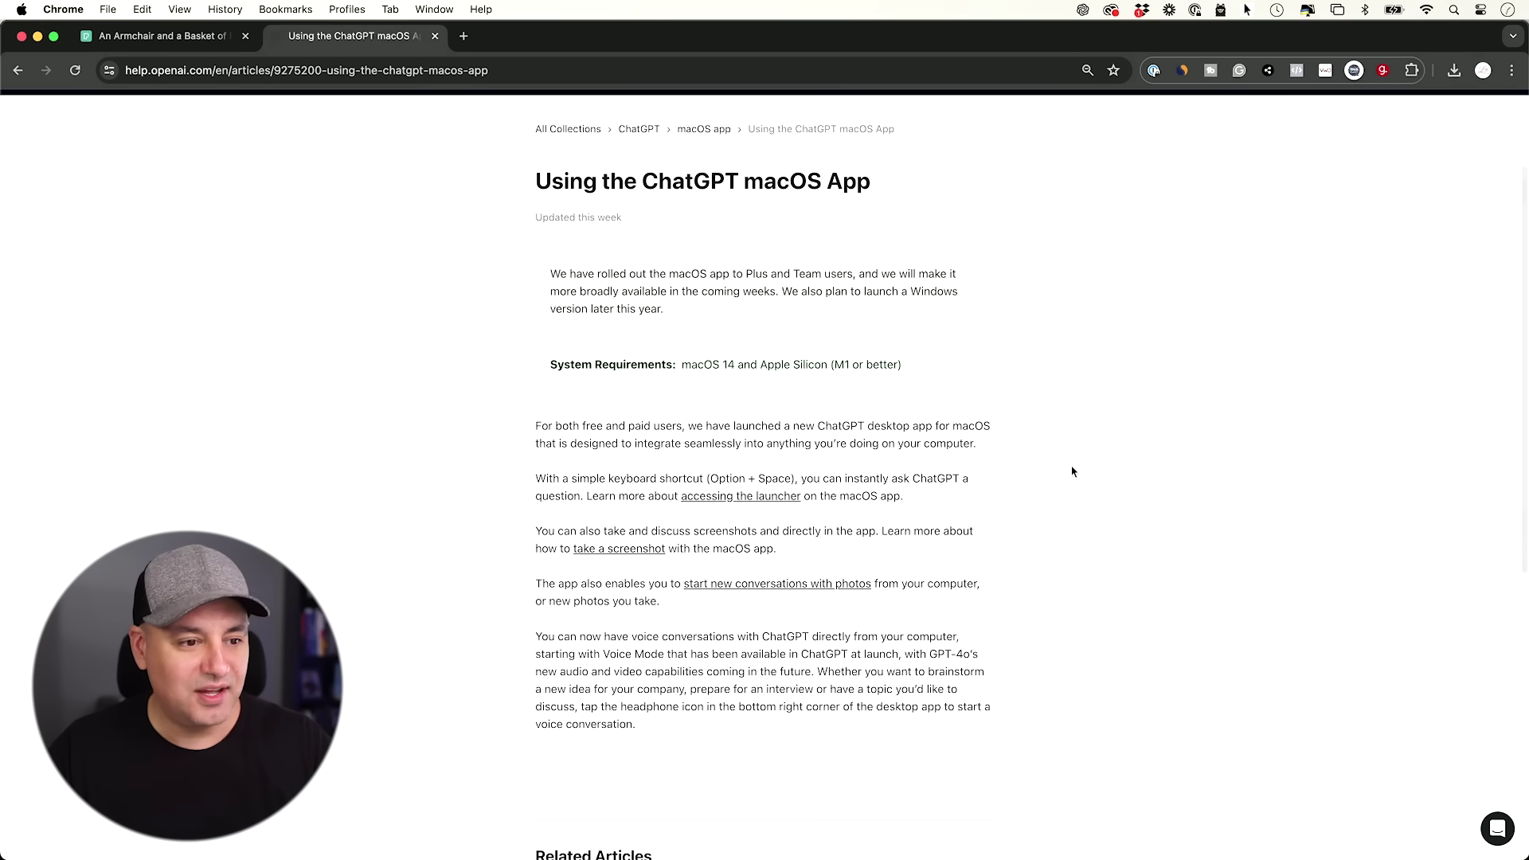
pyautogui.press('super+Tab')
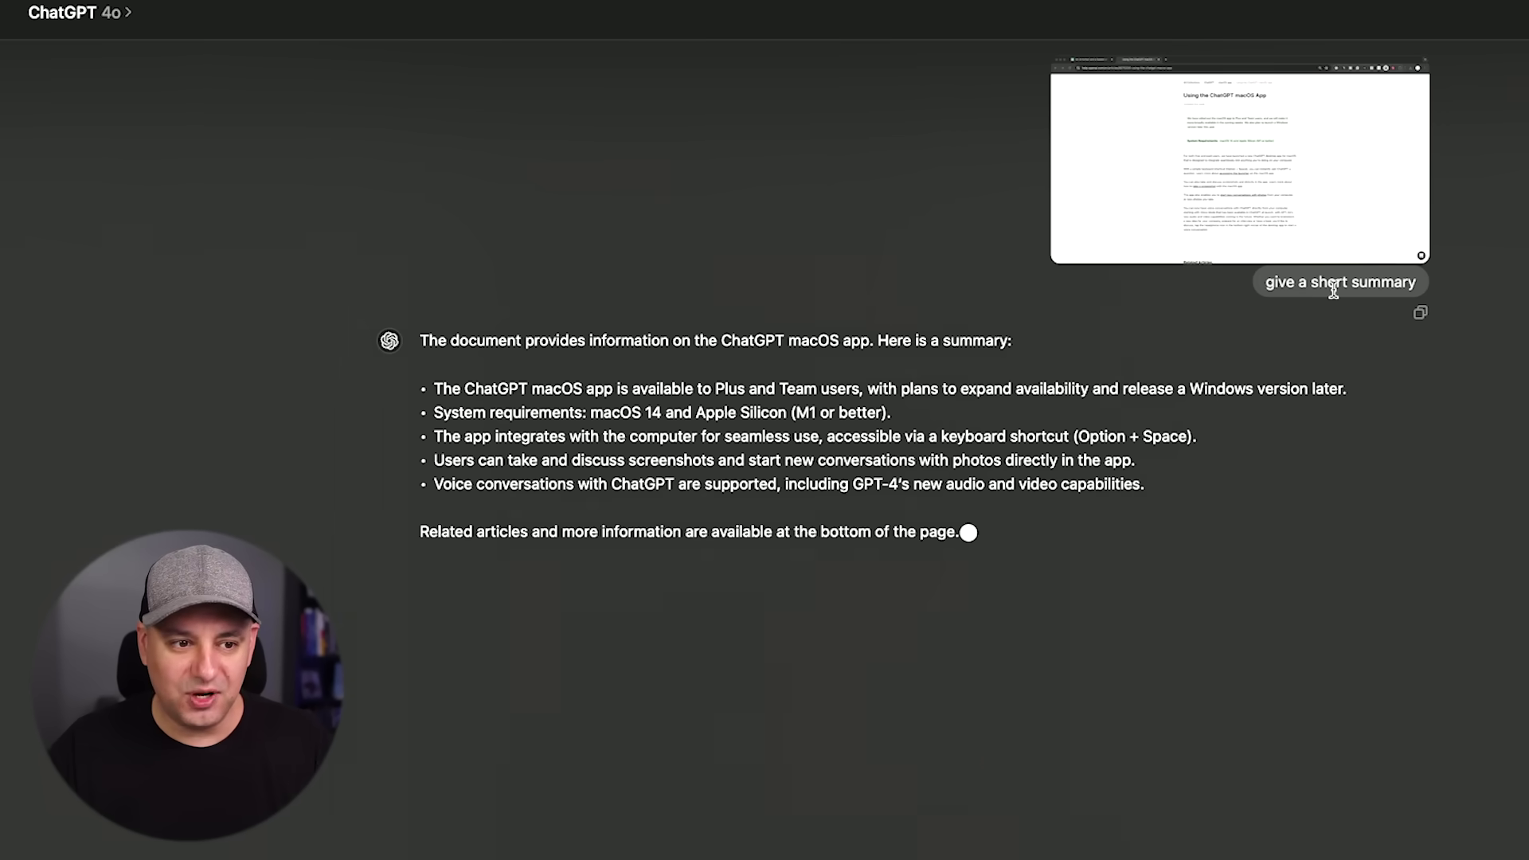
# Select the five bullet points of the macOS app help-article summary
pyautogui.moveTo(431, 386); pyautogui.dragTo(1189, 483)
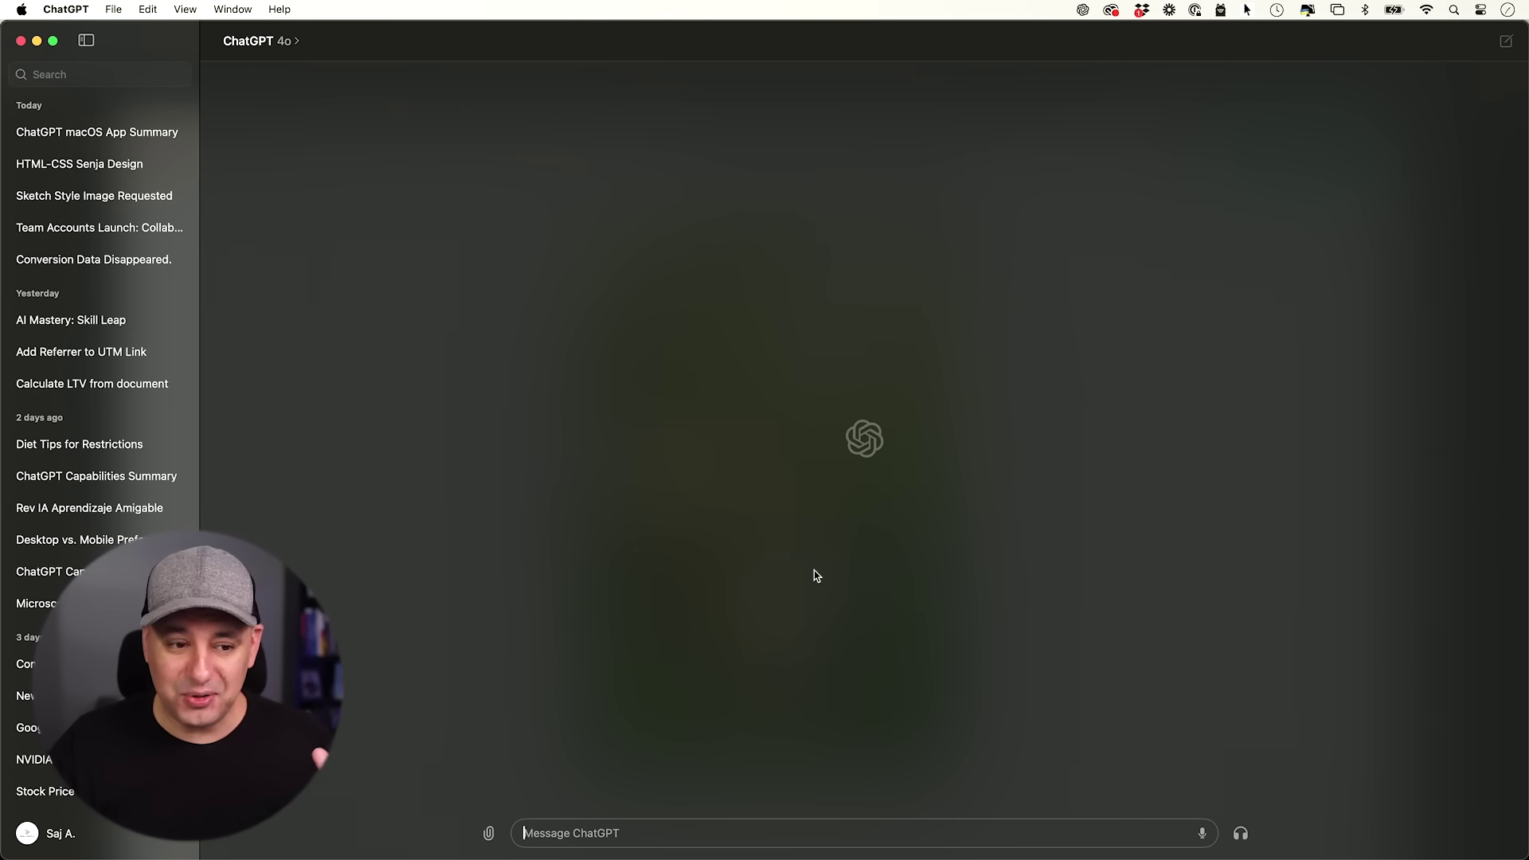
# Open the attachment options to add the Facebook post image
pyautogui.click(488, 833)
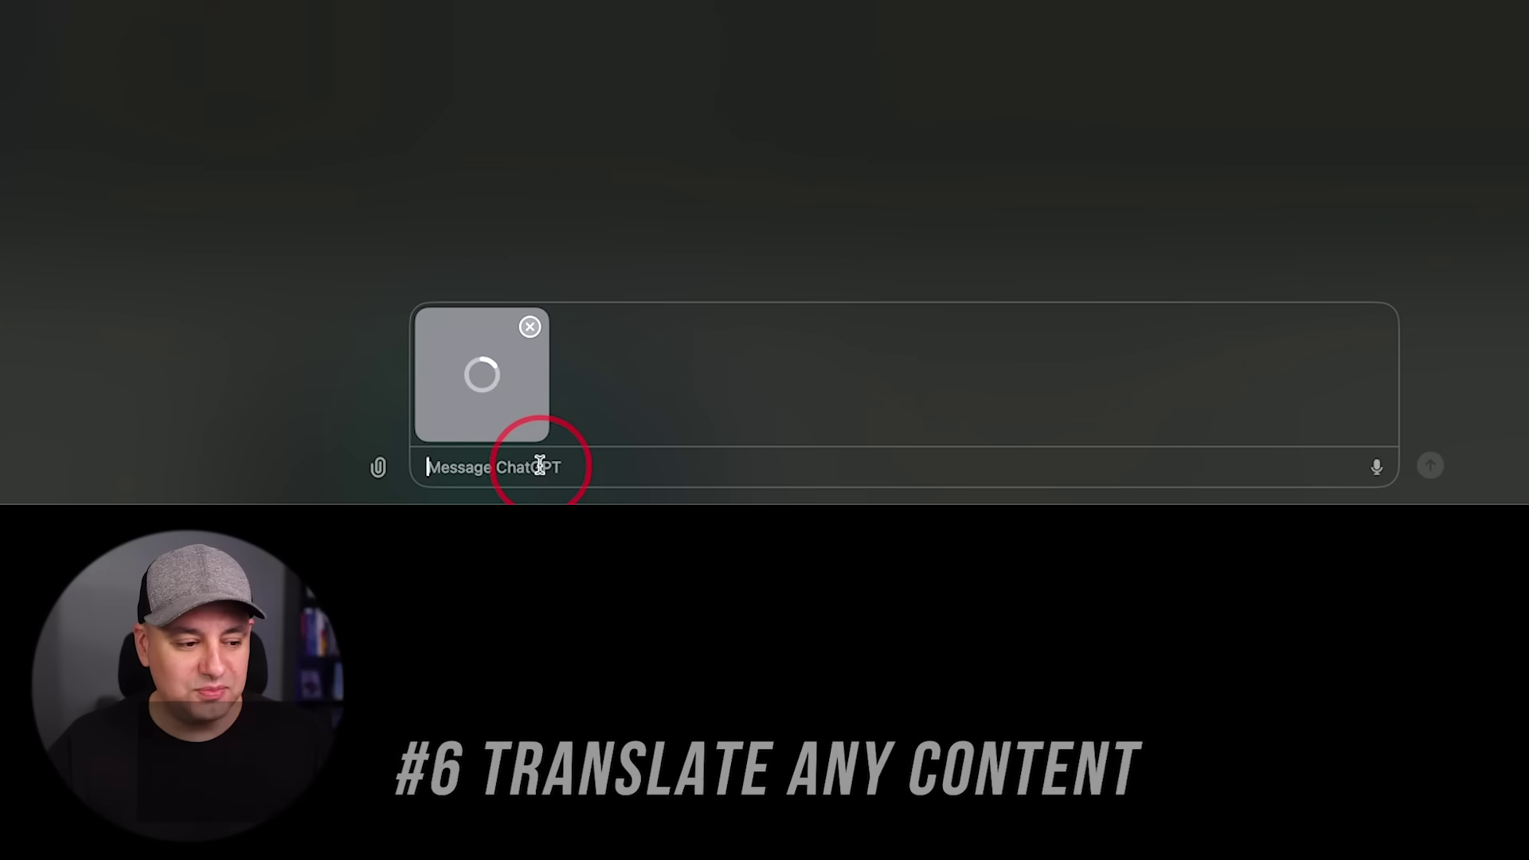
# Ask to 'translate the blue section to spanish' and copy the Spanish translation
pyautogui.write('translate the blue section to spanish')
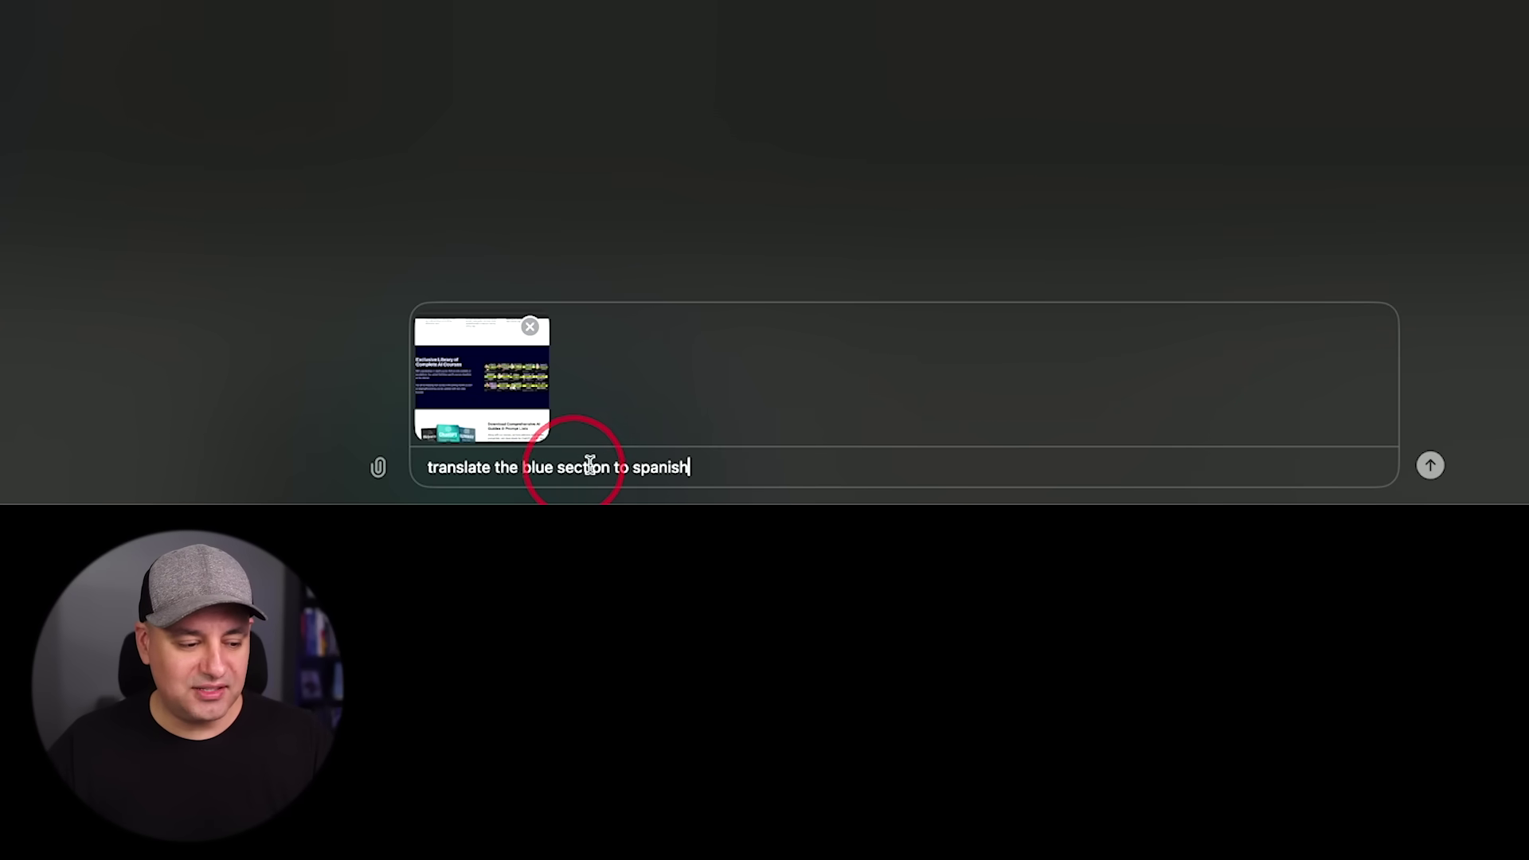
pyautogui.press('Return')
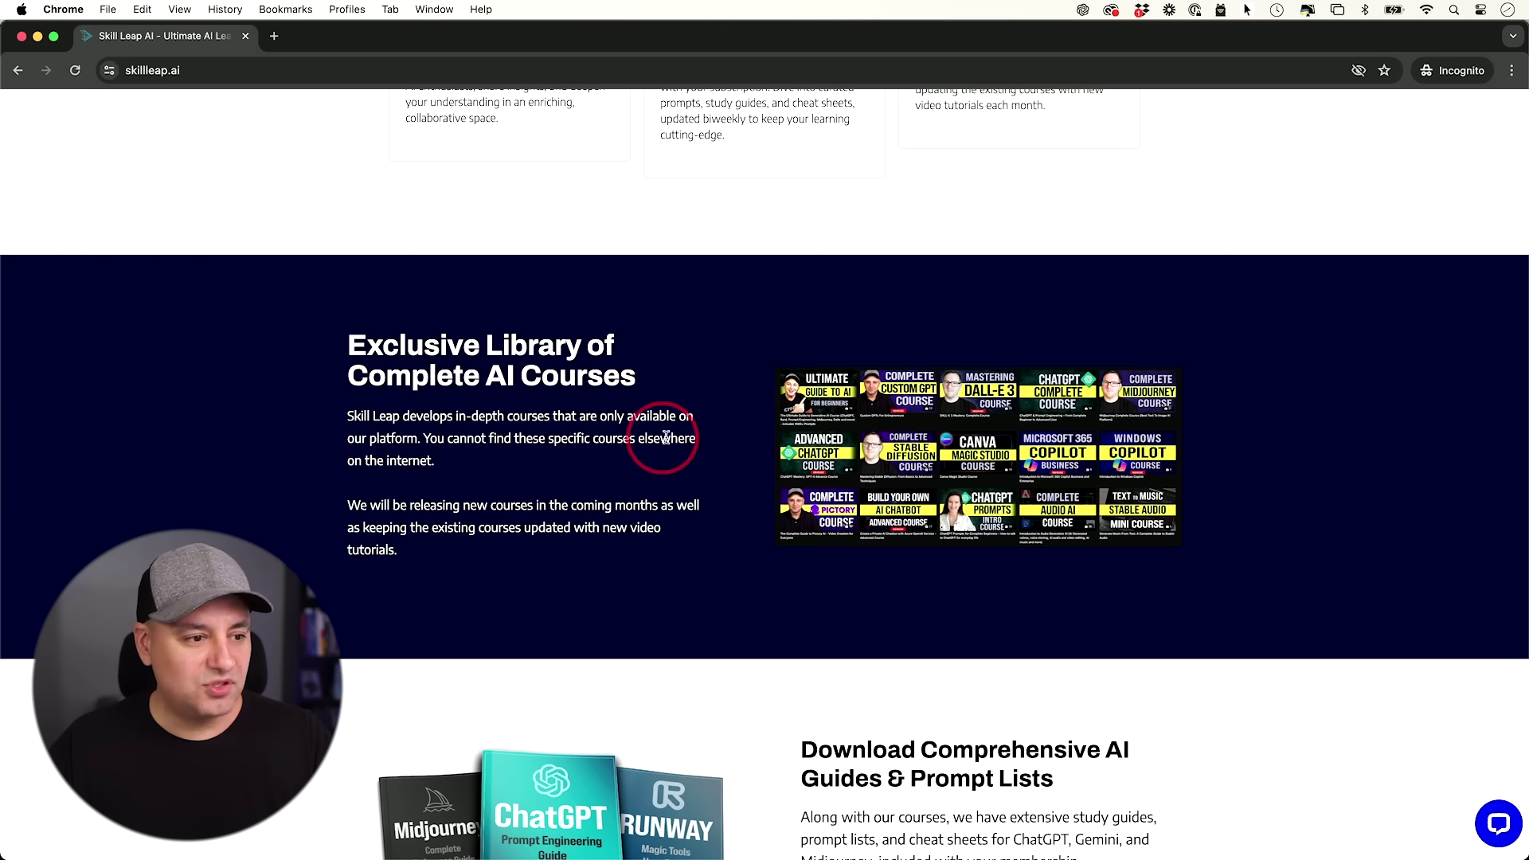
pyautogui.moveTo(345, 341); pyautogui.dragTo(555, 550)
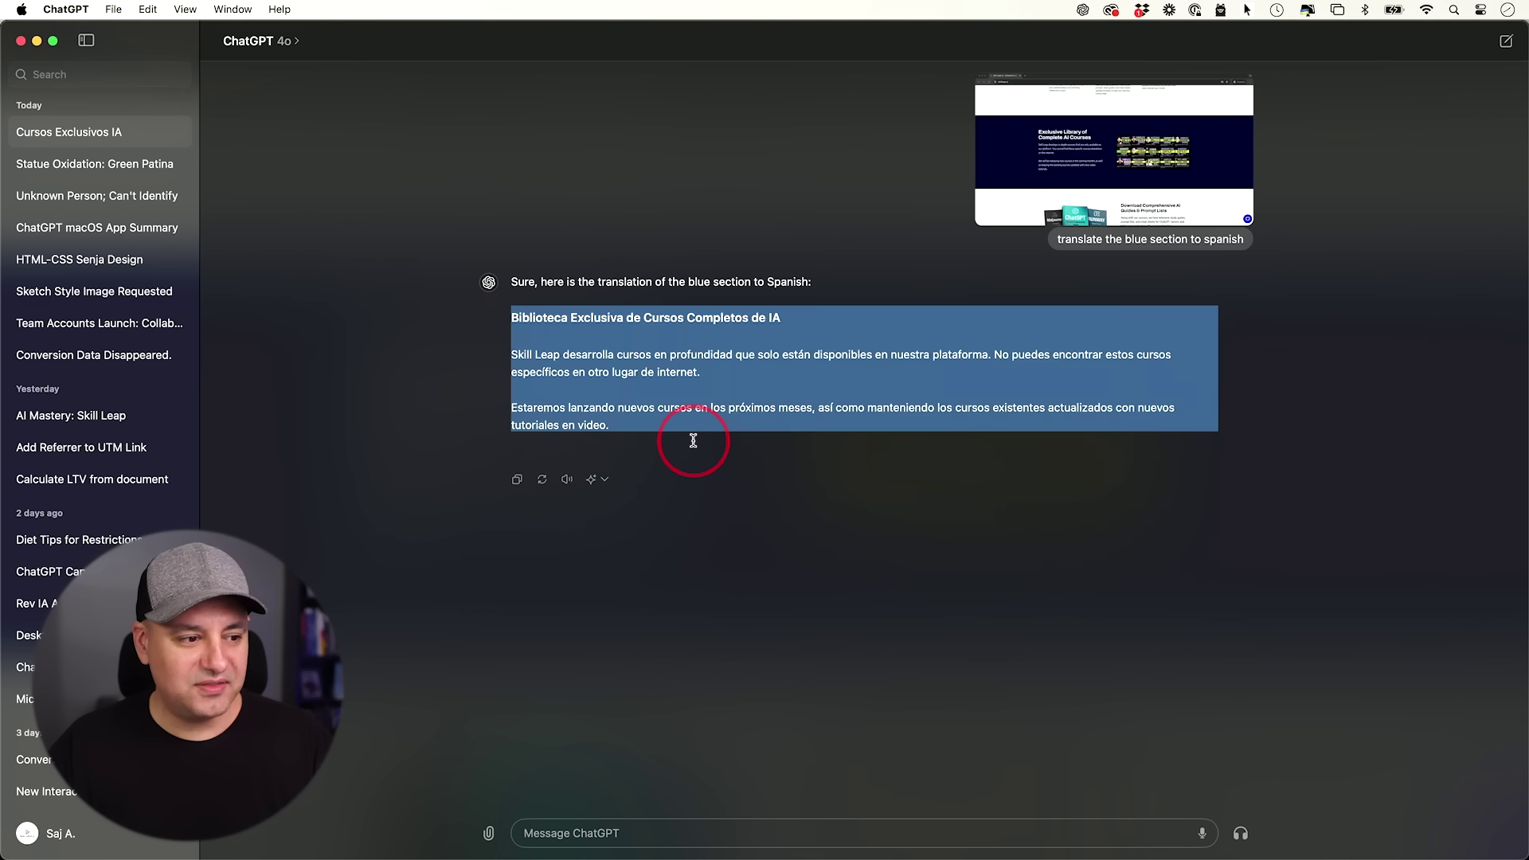
pyautogui.click(517, 481)
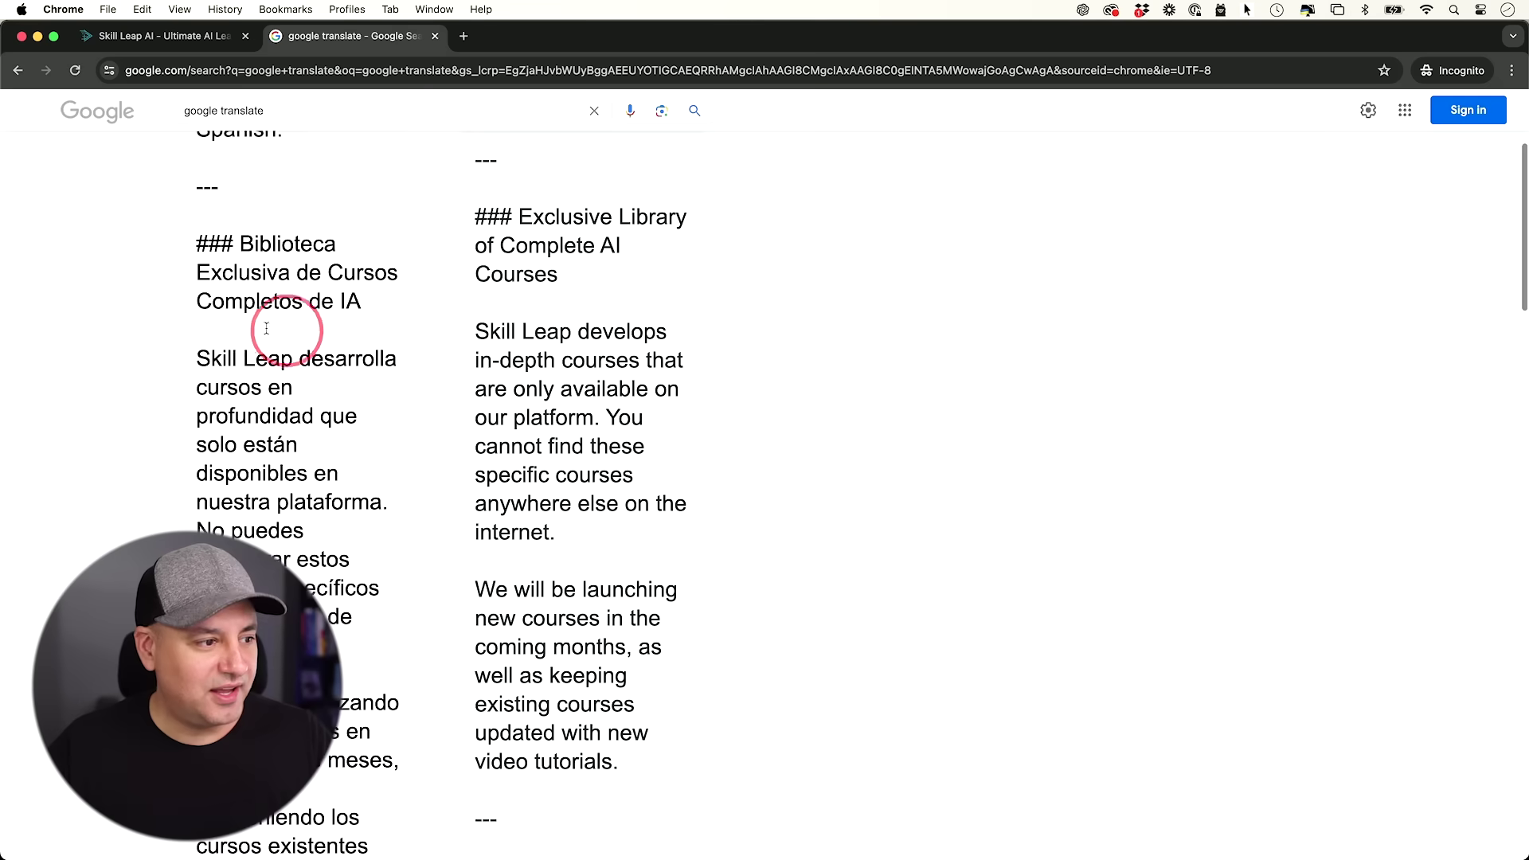
pyautogui.scroll(3, 325, 342)
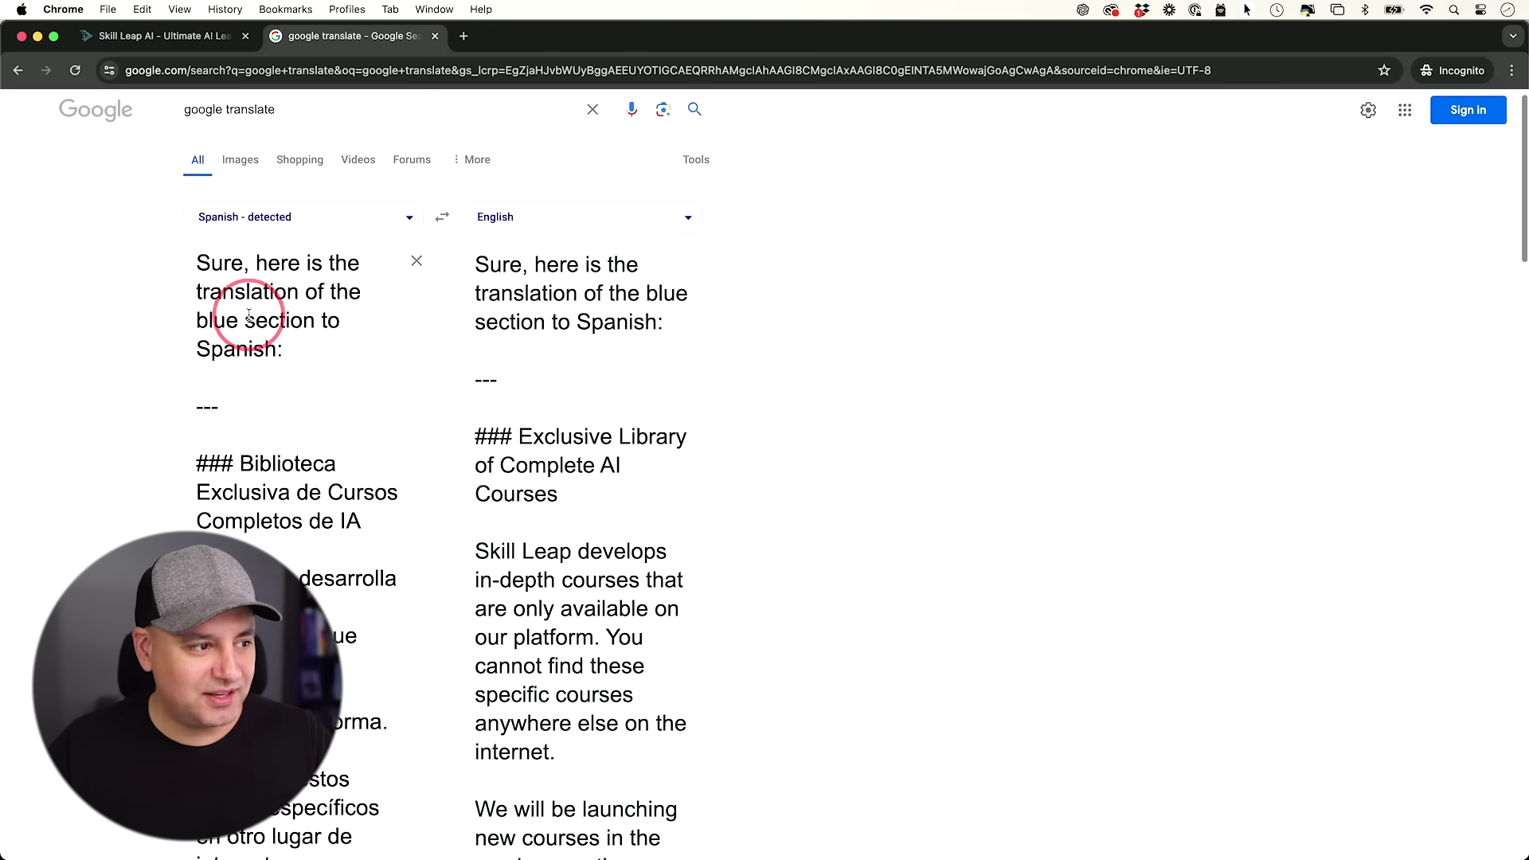
pyautogui.scroll(-5, 248, 314)
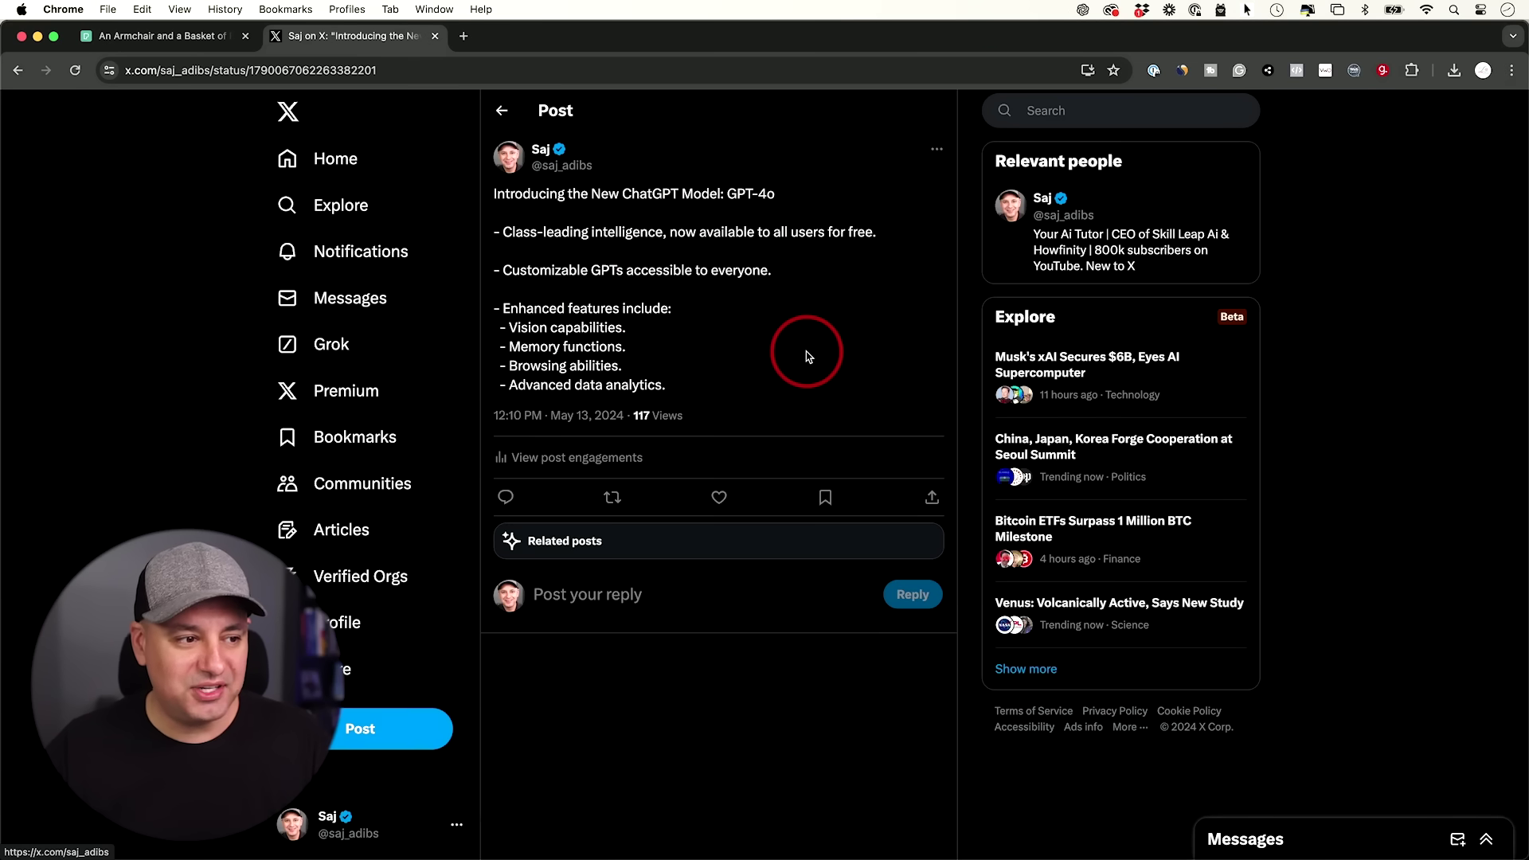
# In ChatGPT, attach the X post image and request a witty reply
pyautogui.press('super+Tab')
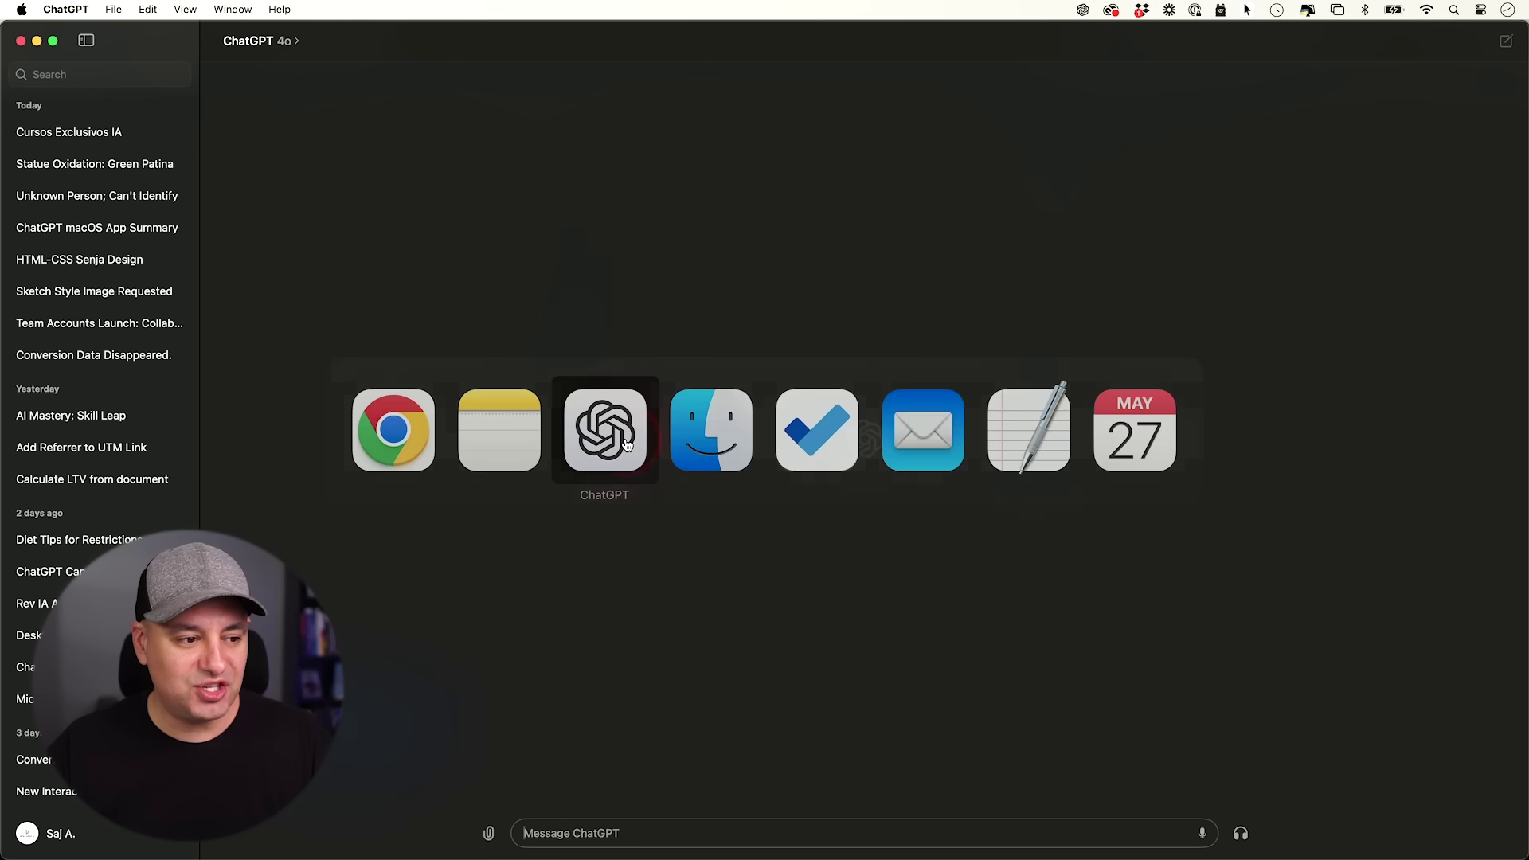
pyautogui.moveTo(626, 445); pyautogui.dragTo(673, 823)
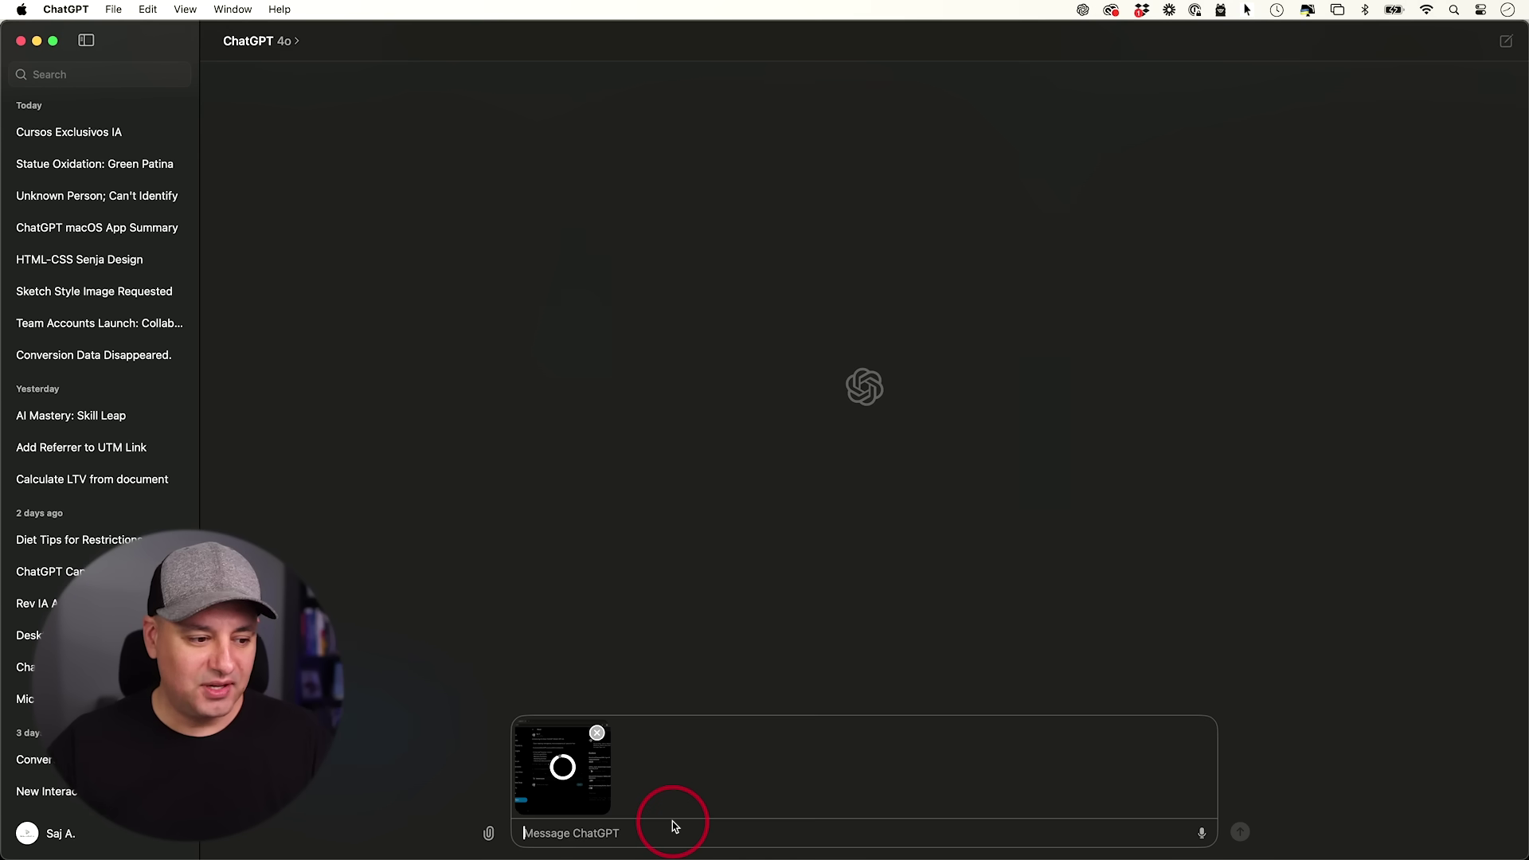
pyautogui.write('write me a quick witty reply')
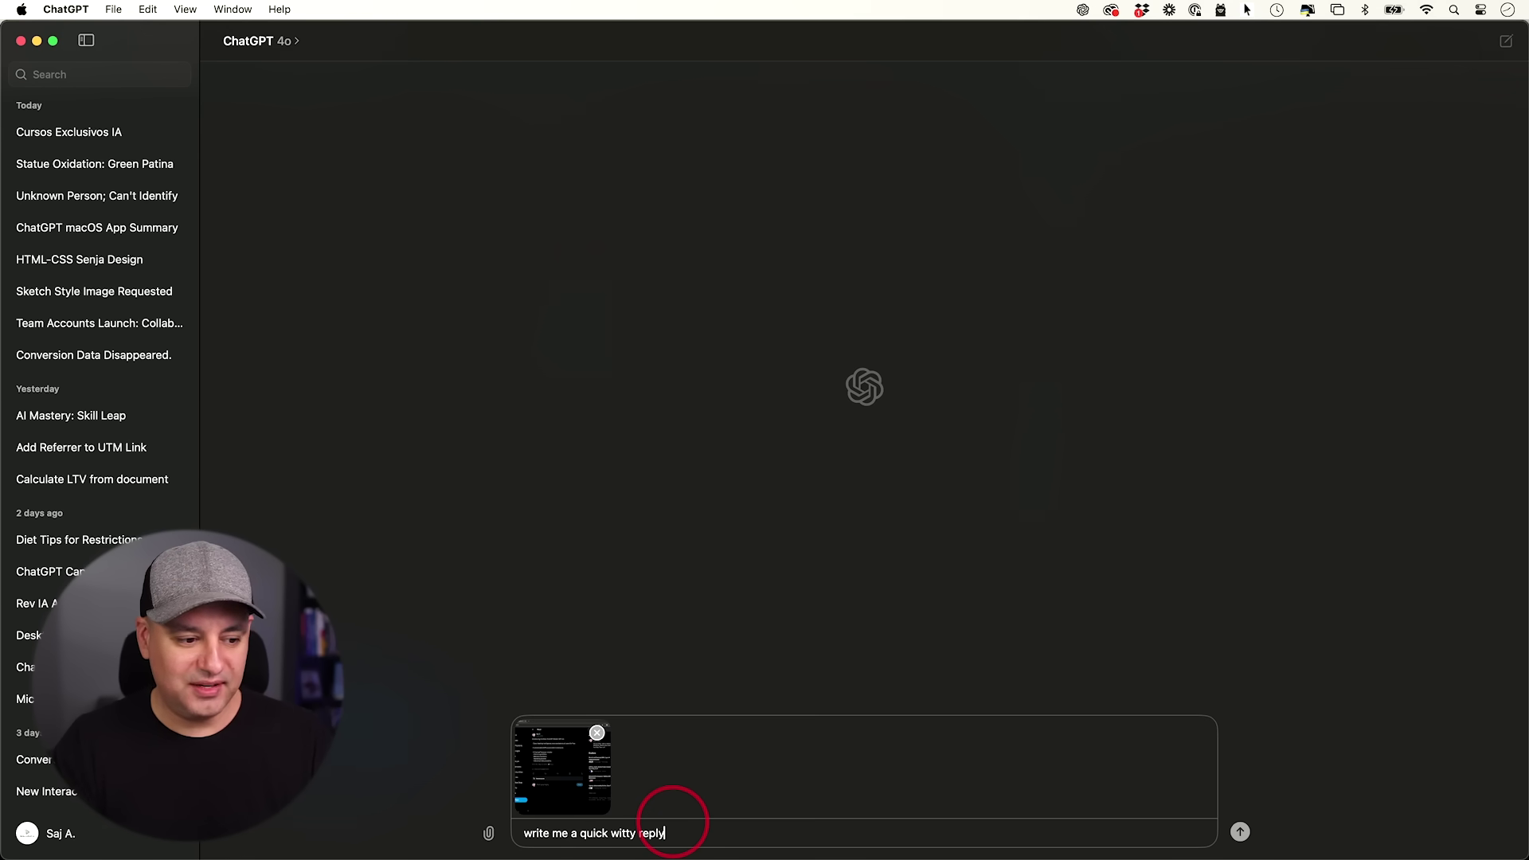
pyautogui.press('Return')
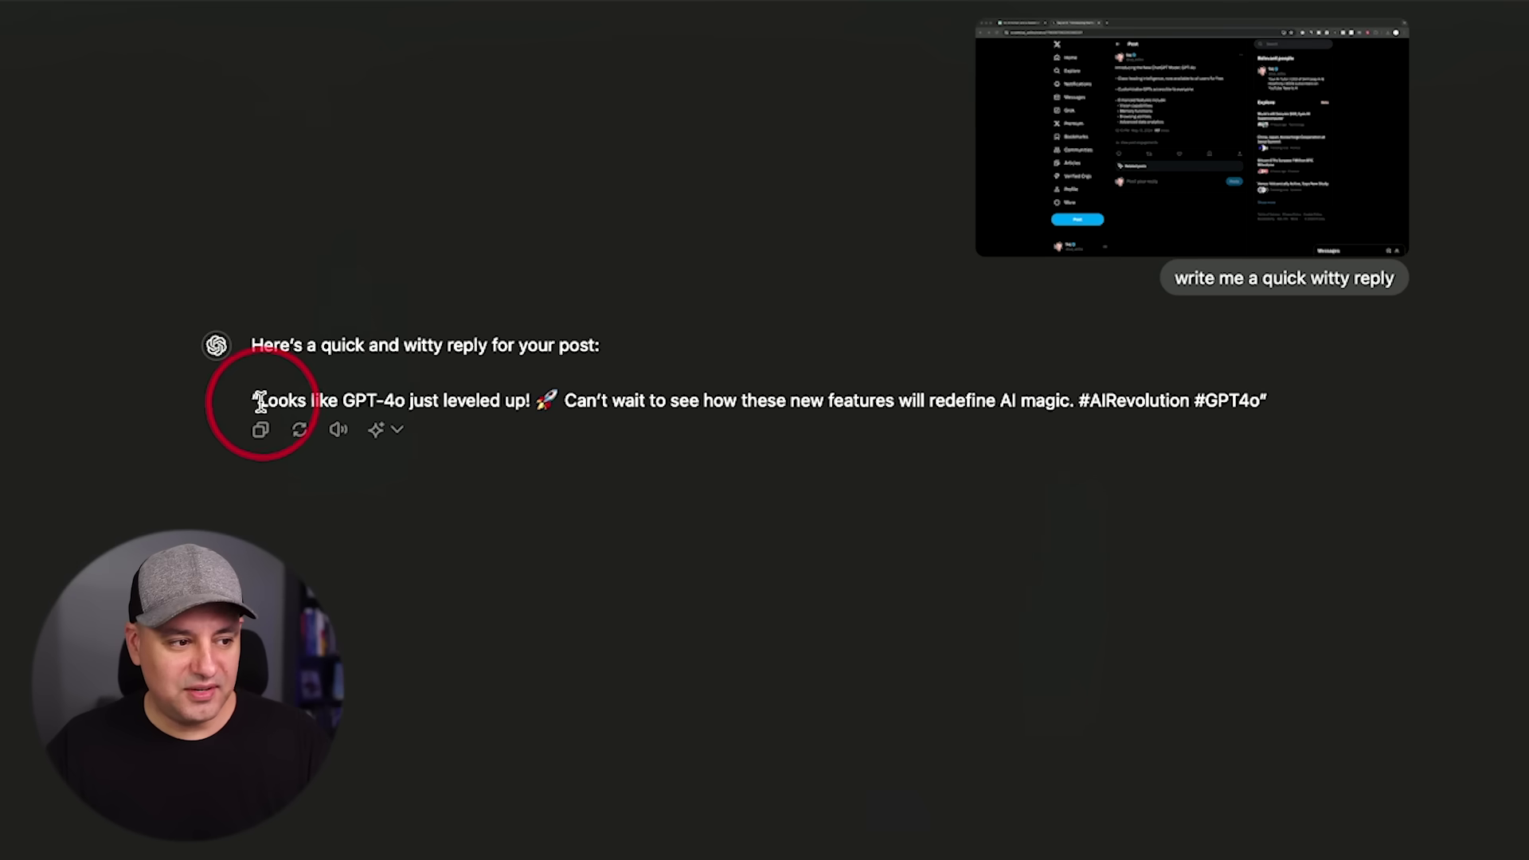
# Paste the suggested reply into the reply box under the X post
pyautogui.moveTo(255, 399); pyautogui.dragTo(1097, 485)
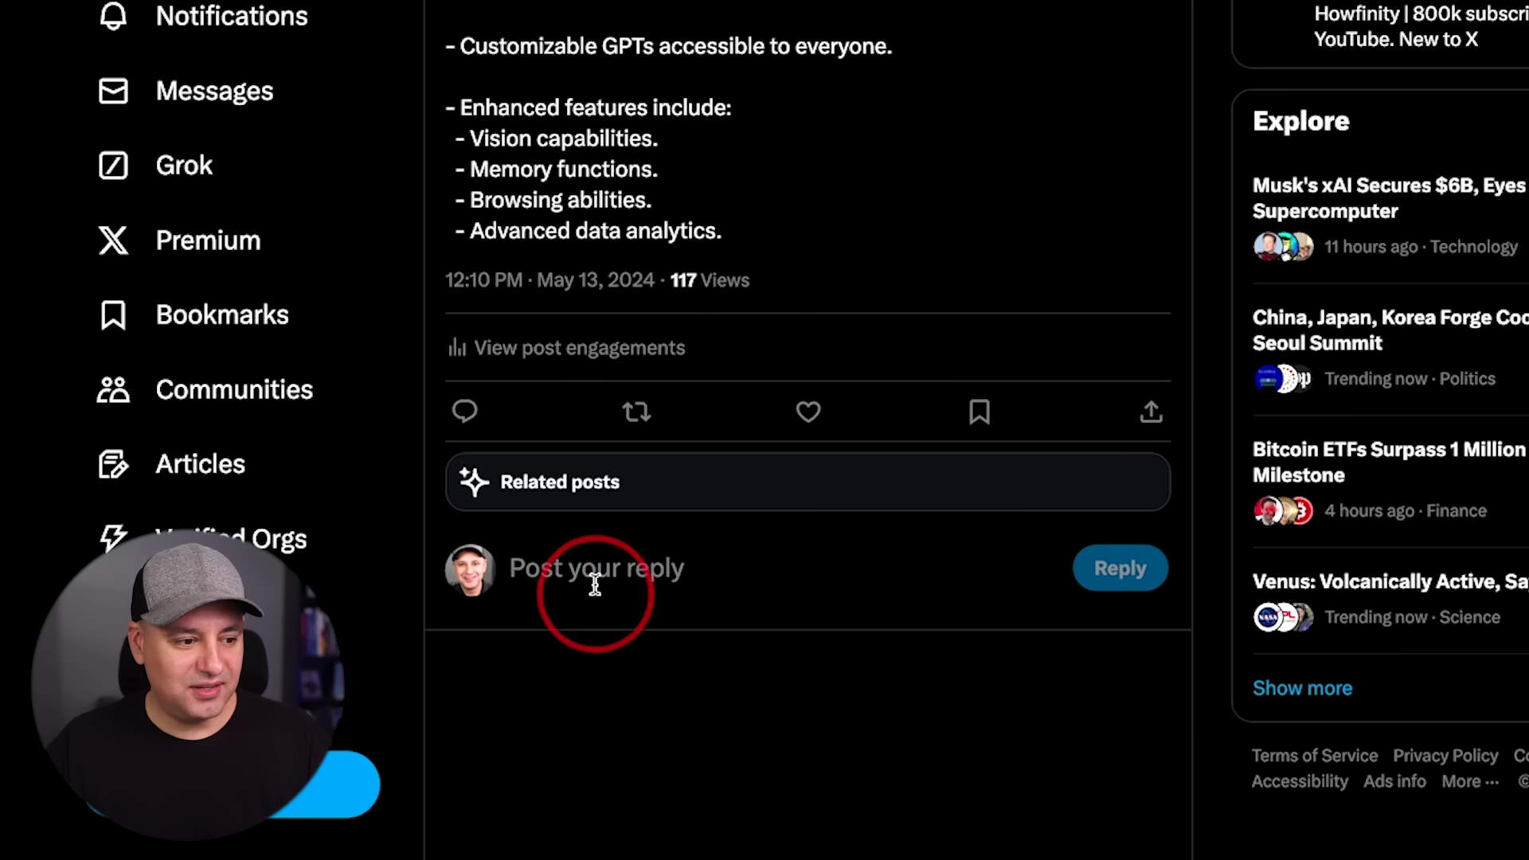
pyautogui.click(590, 581)
pyautogui.press('super+v')
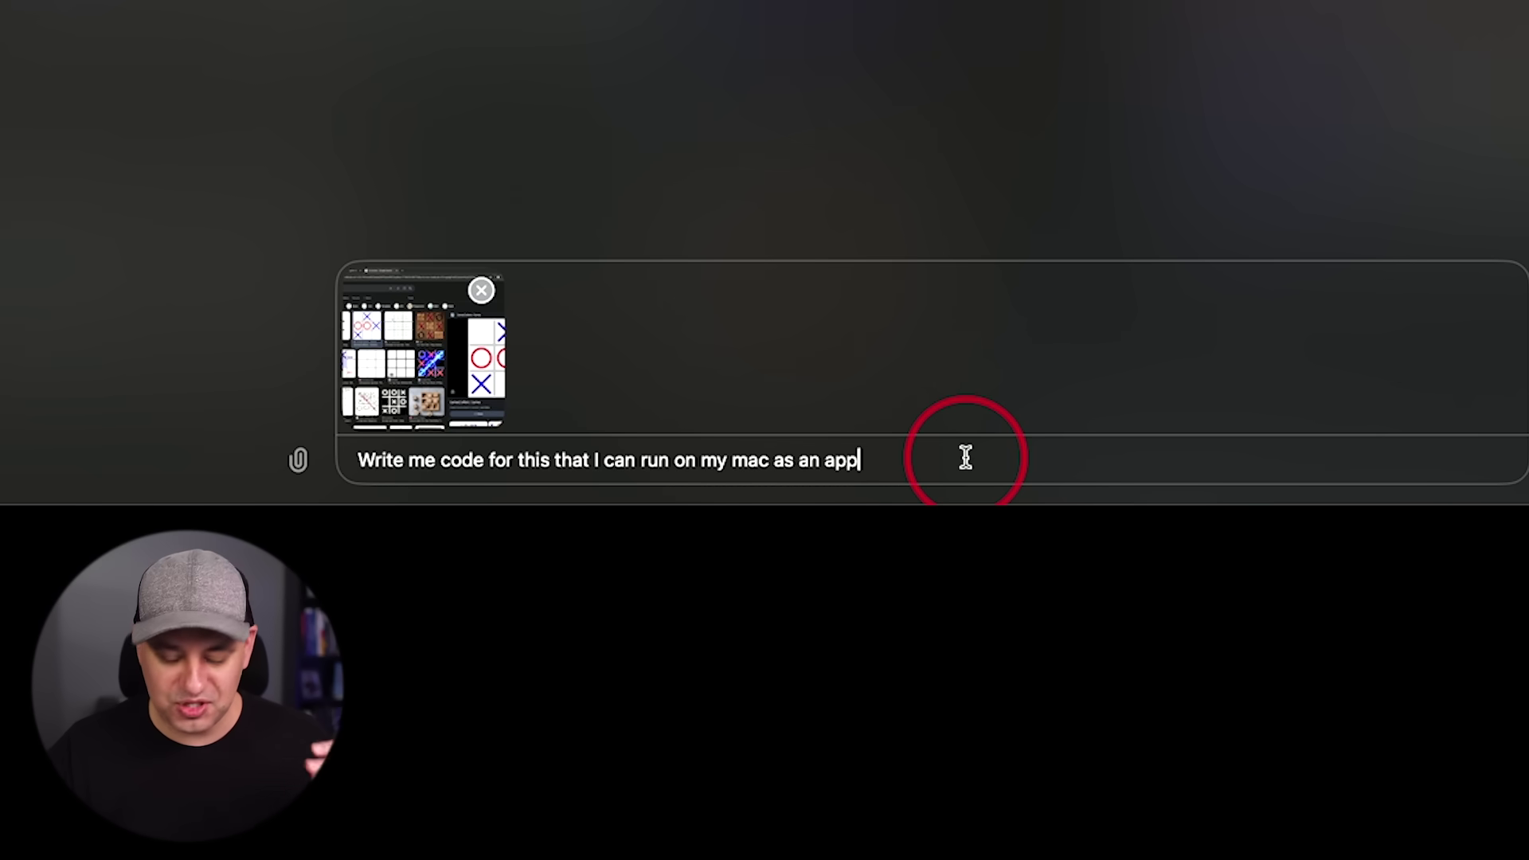
# Send the Mac app code request and scroll through the Tkinter Tic Tac Toe script
pyautogui.press('Return')
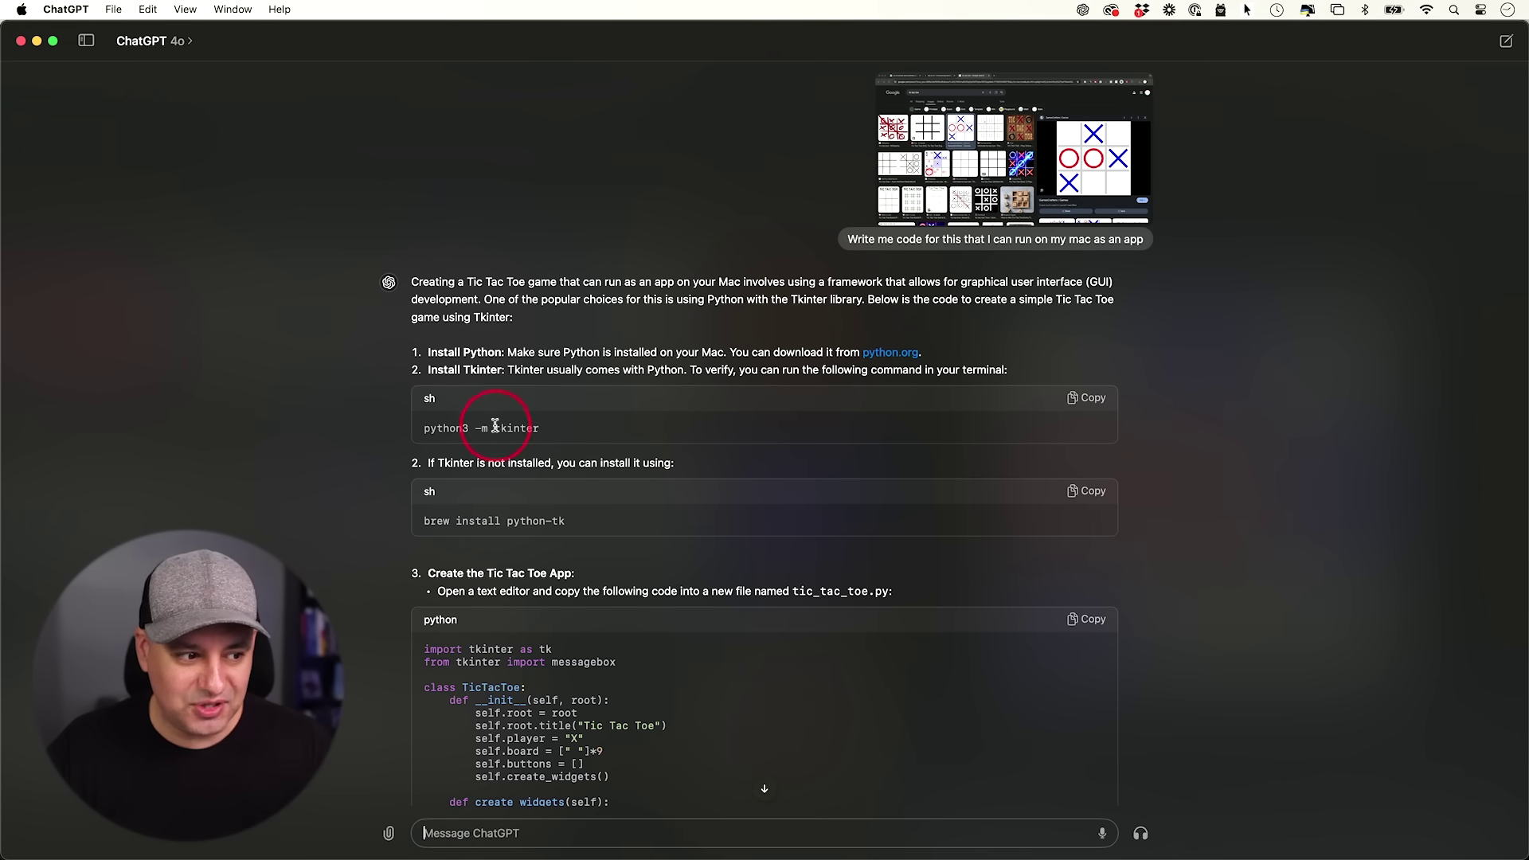
pyautogui.scroll(-3, 1046, 412)
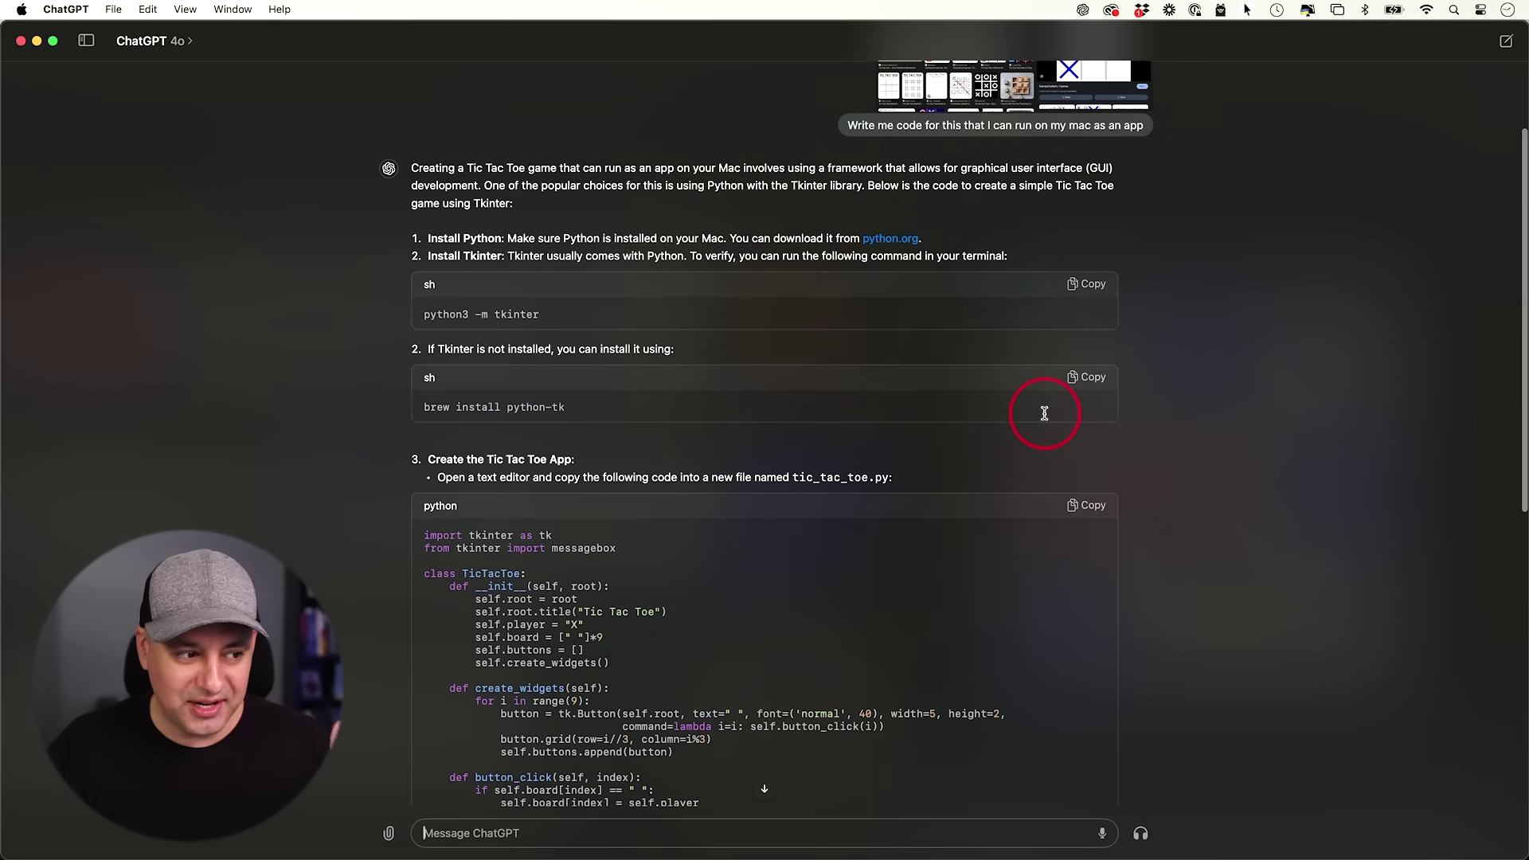
pyautogui.scroll(-15, 444, 495)
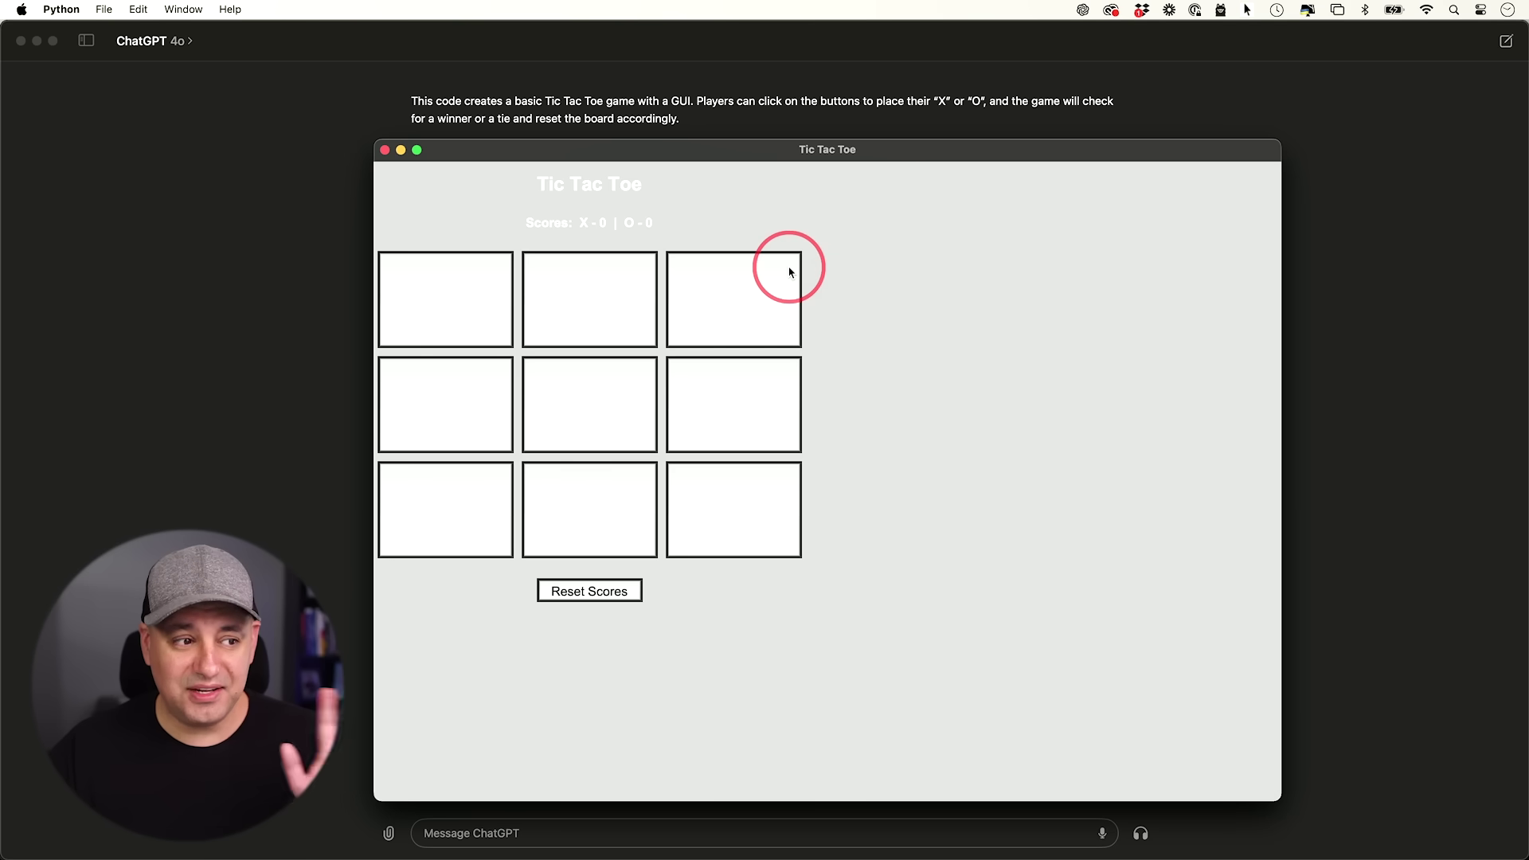
# Play a Tic Tac Toe round where O wins via the right column, making O - 1
pyautogui.click(580, 411)
pyautogui.click(746, 301)
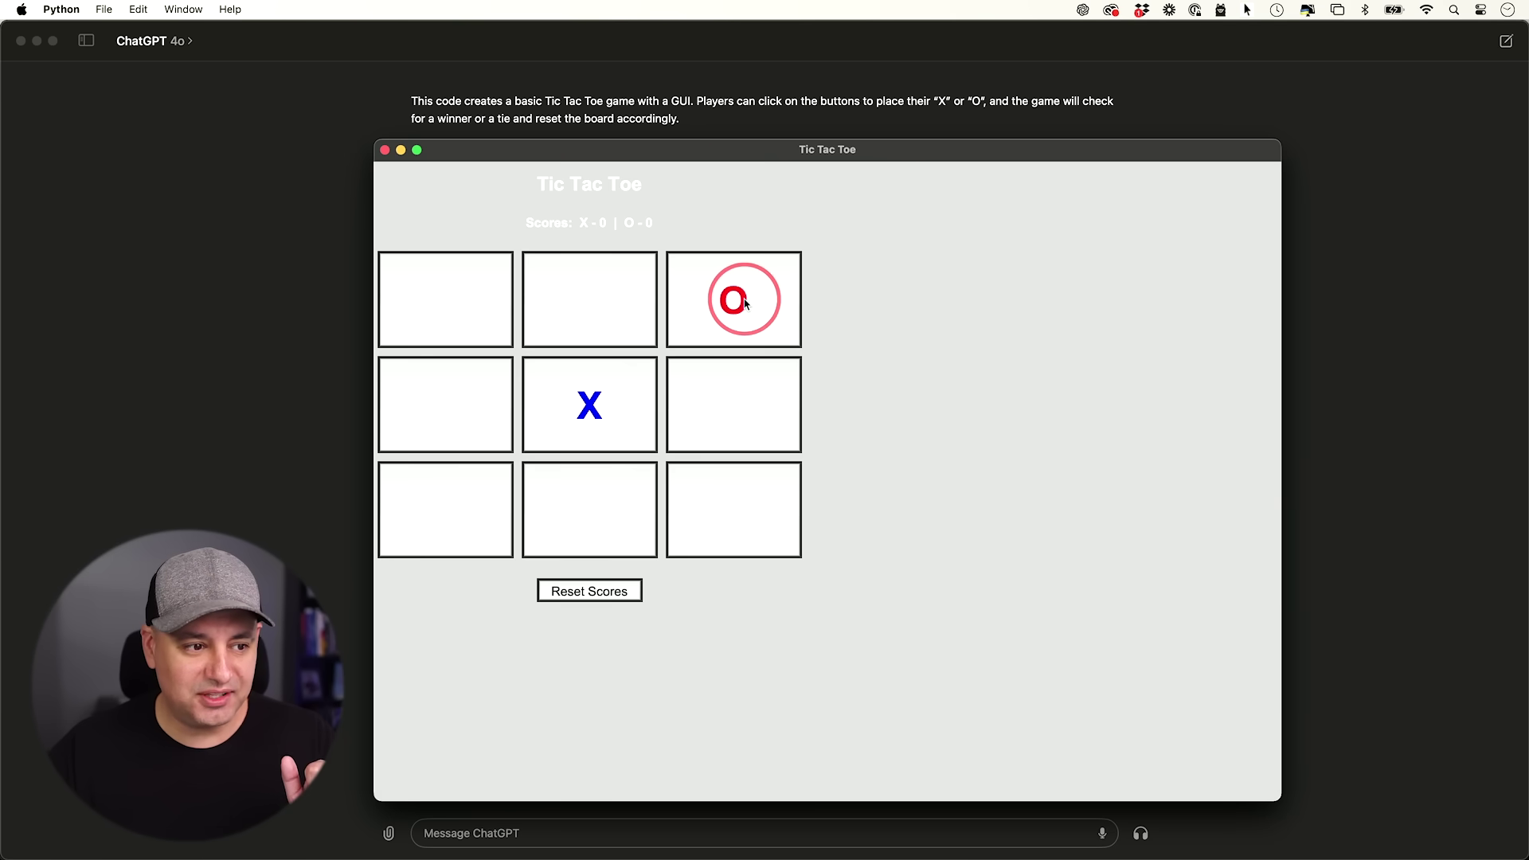
pyautogui.click(493, 506)
pyautogui.click(729, 509)
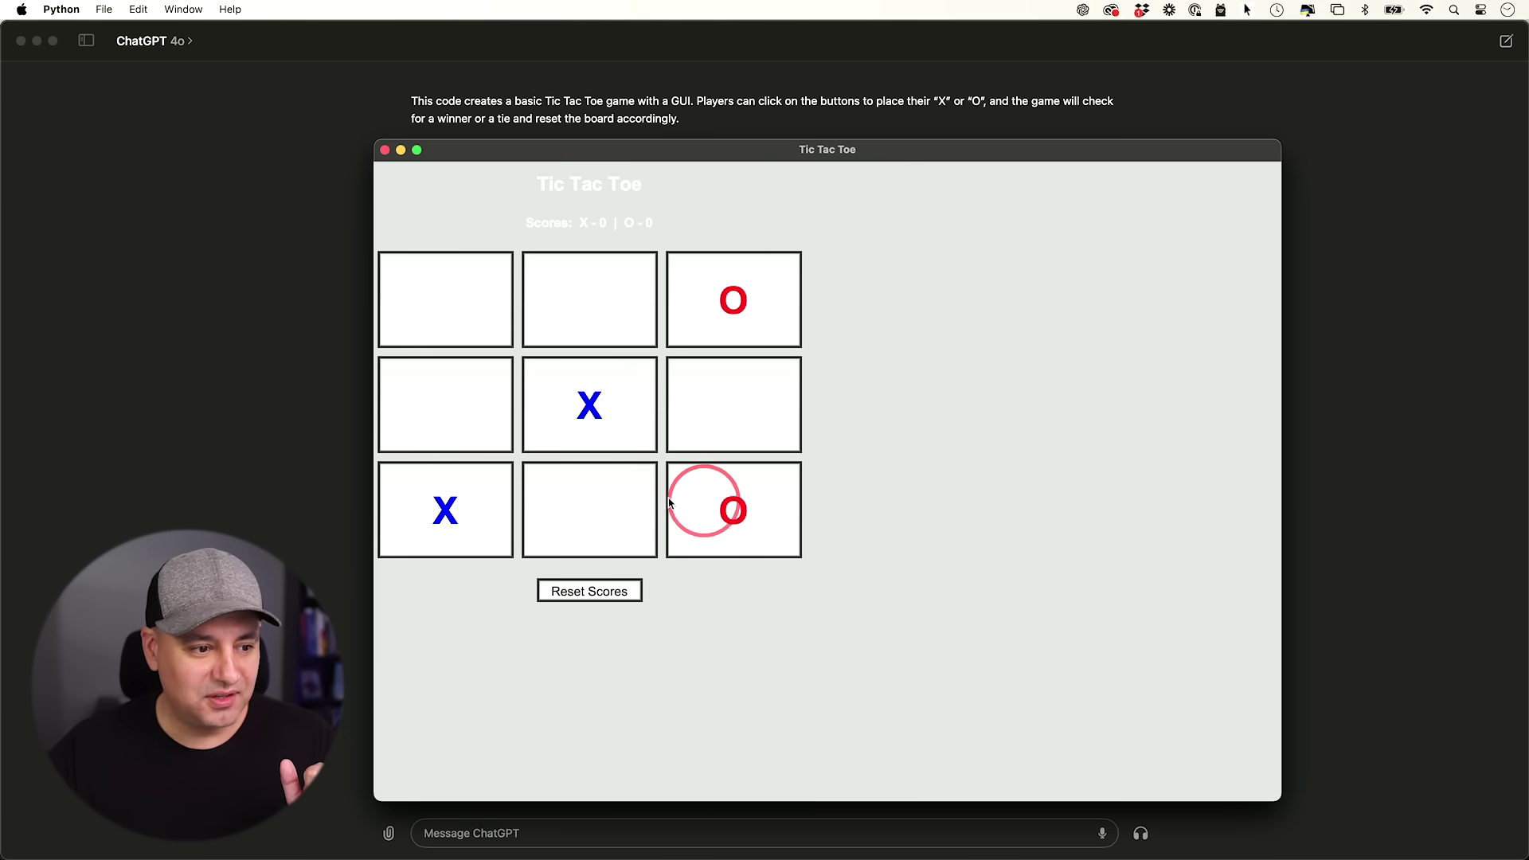
pyautogui.click(482, 311)
pyautogui.click(747, 408)
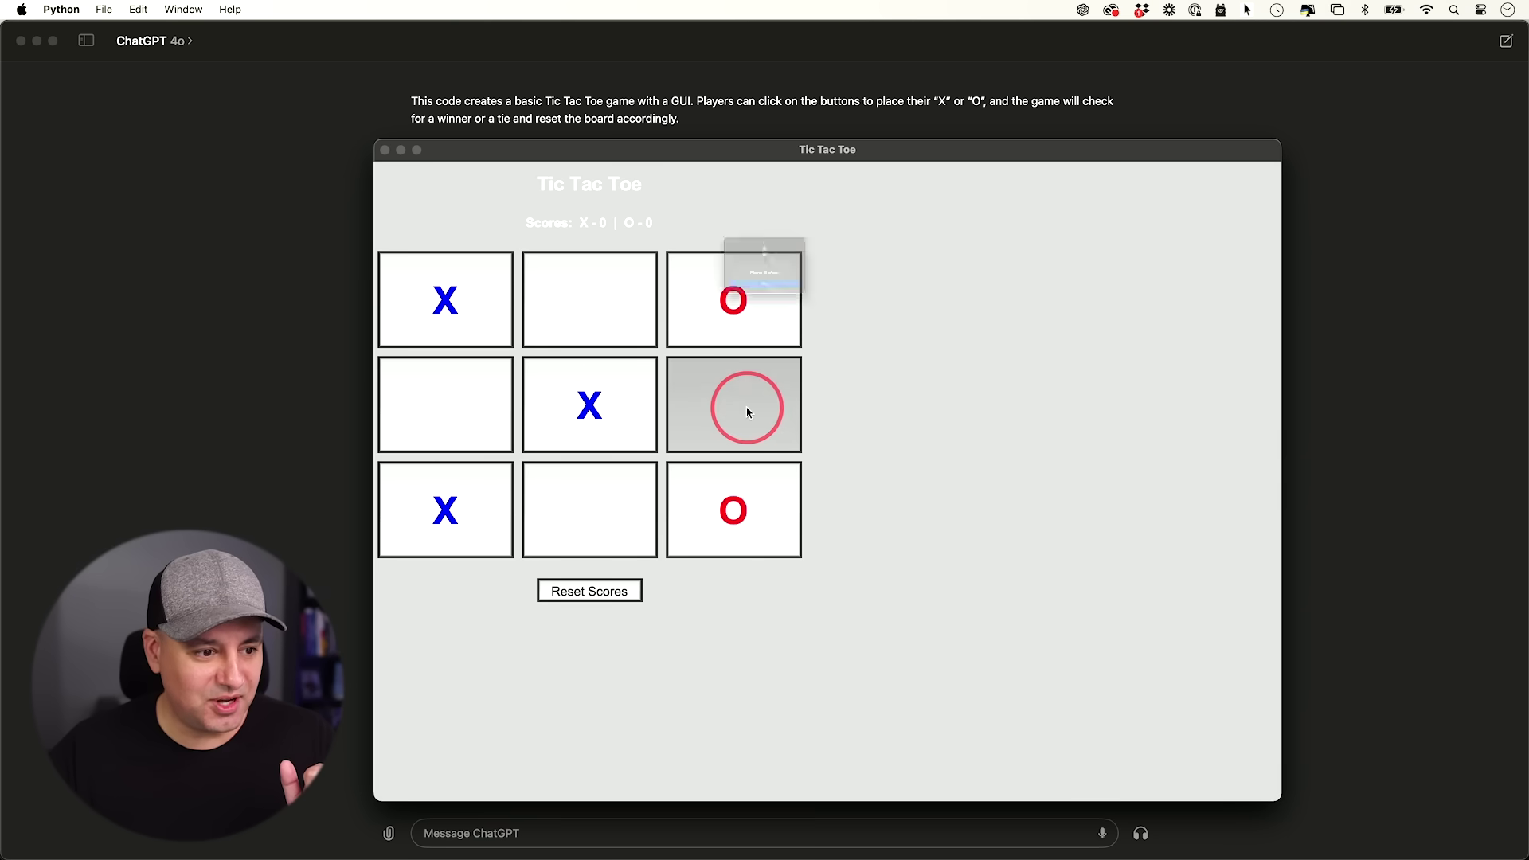
pyautogui.click(763, 314)
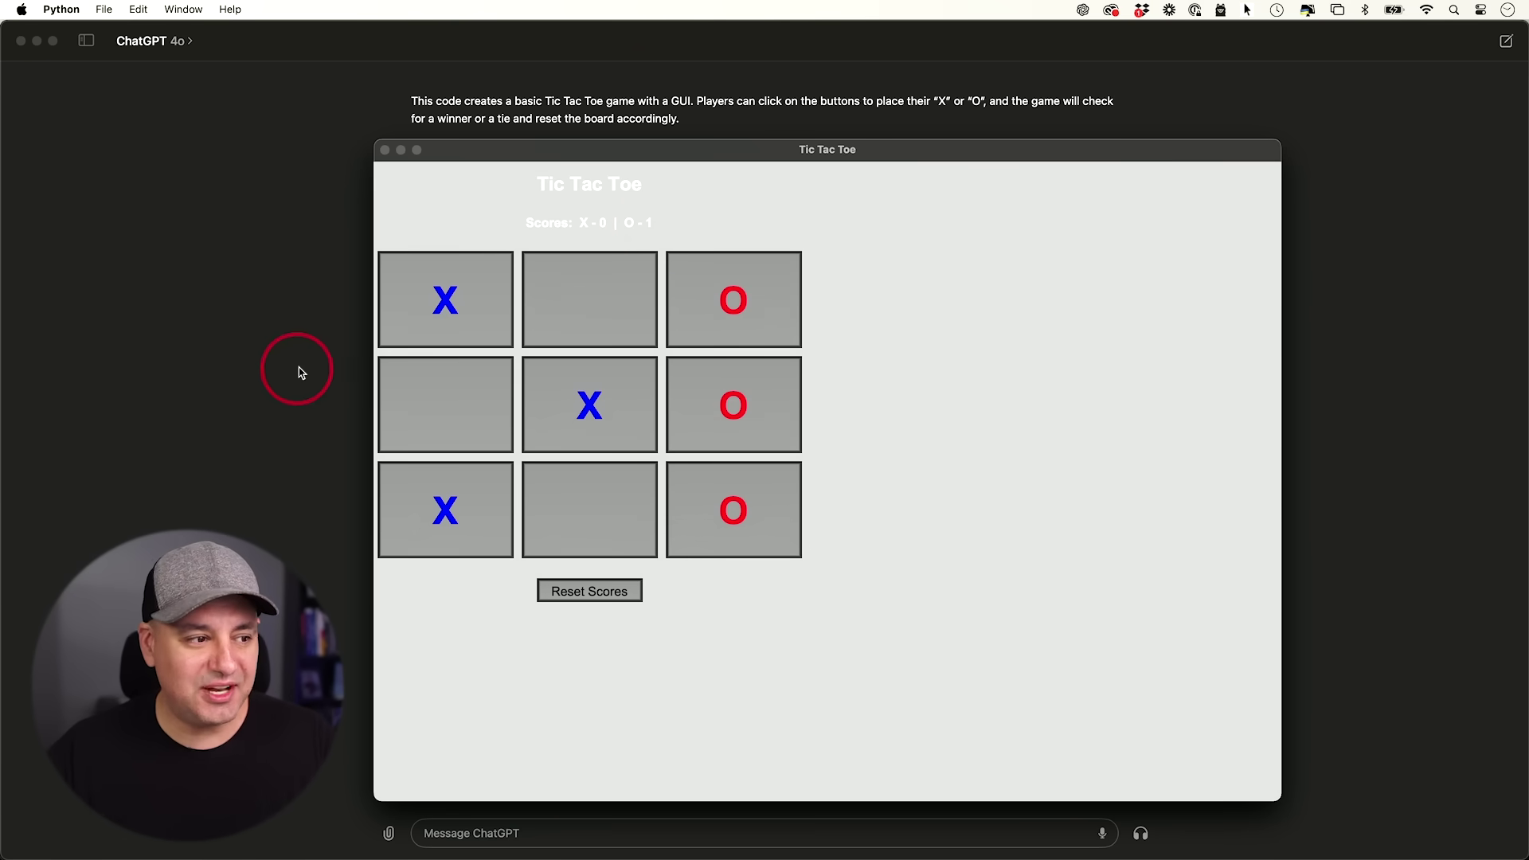
# Back in ChatGPT, bring up the attachment options to take a screenshot
pyautogui.click(389, 843)
pyautogui.click(179, 482)
pyautogui.moveTo(228, 453)
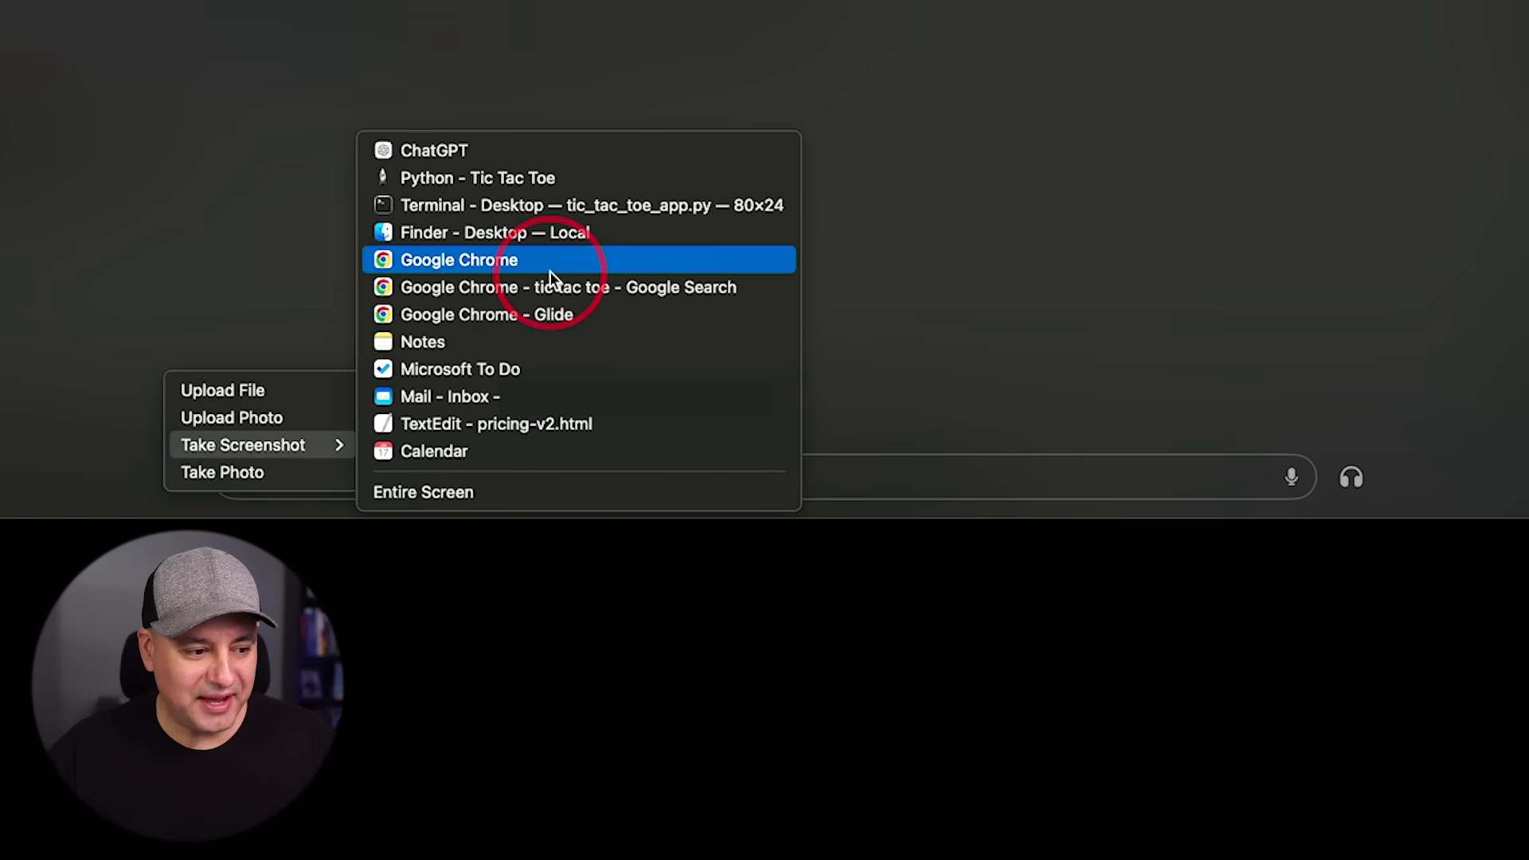
# Attach a screenshot of the 'Python - Tic Tac Toe' window
pyautogui.click(535, 180)
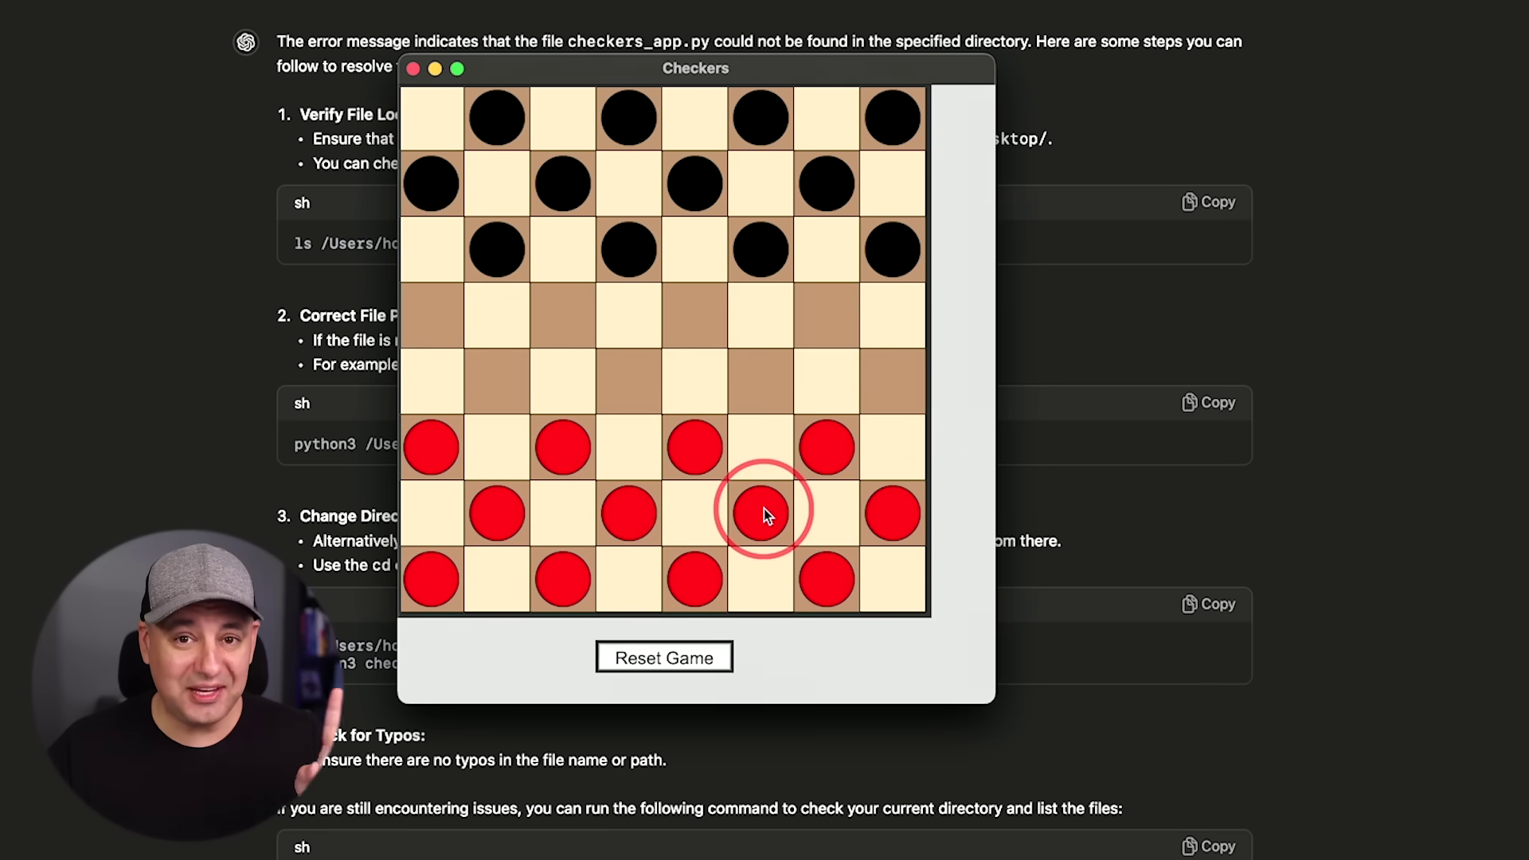
# Make several test moves, advancing red pieces and moving black pieces diagonally on the Checkers board
pyautogui.click(696, 444)
pyautogui.click(763, 373)
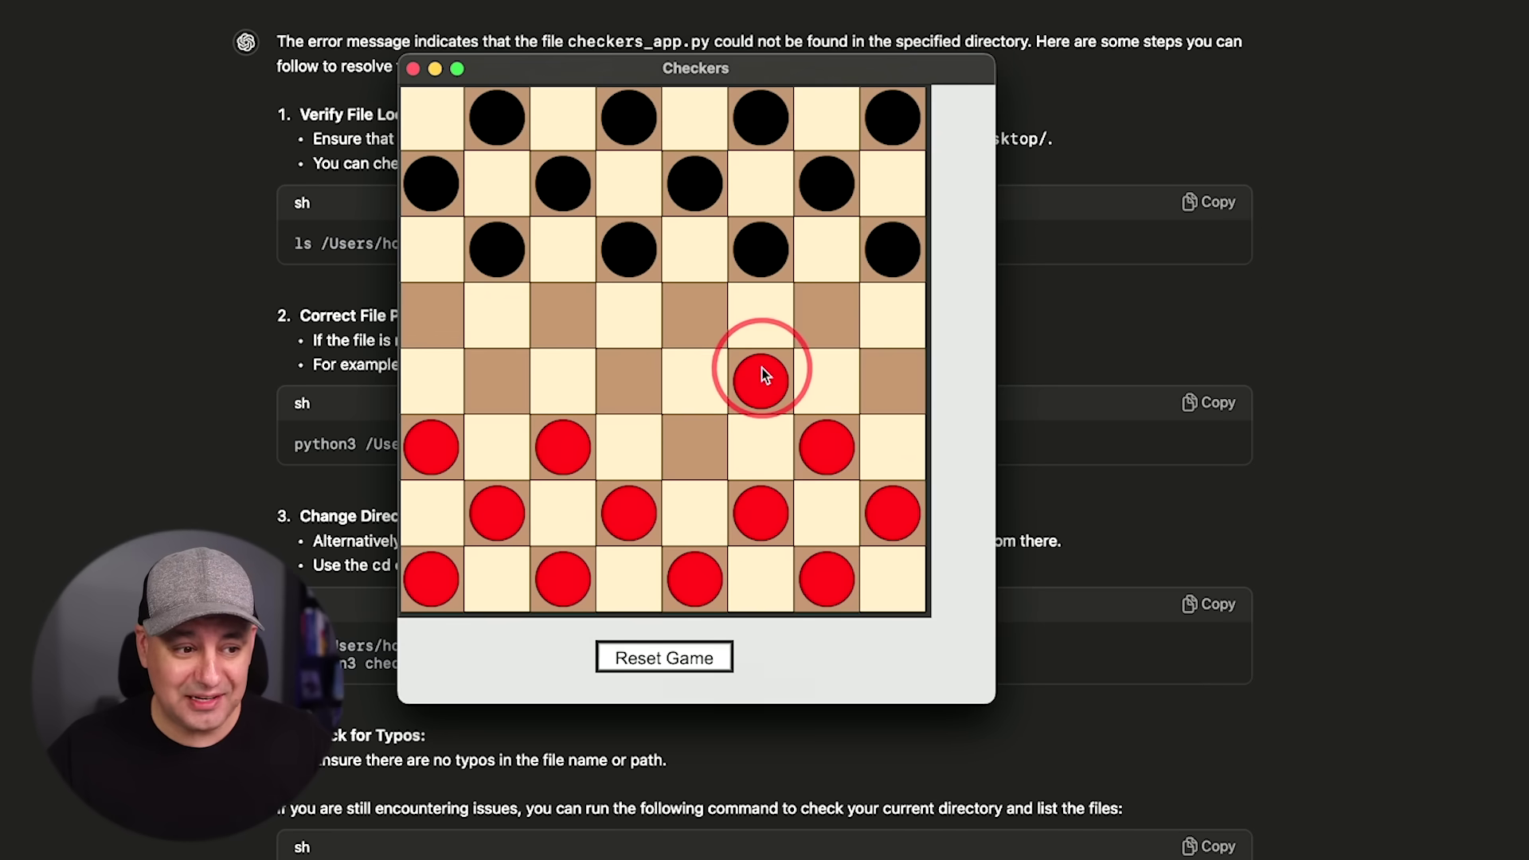
pyautogui.click(887, 253)
pyautogui.click(824, 316)
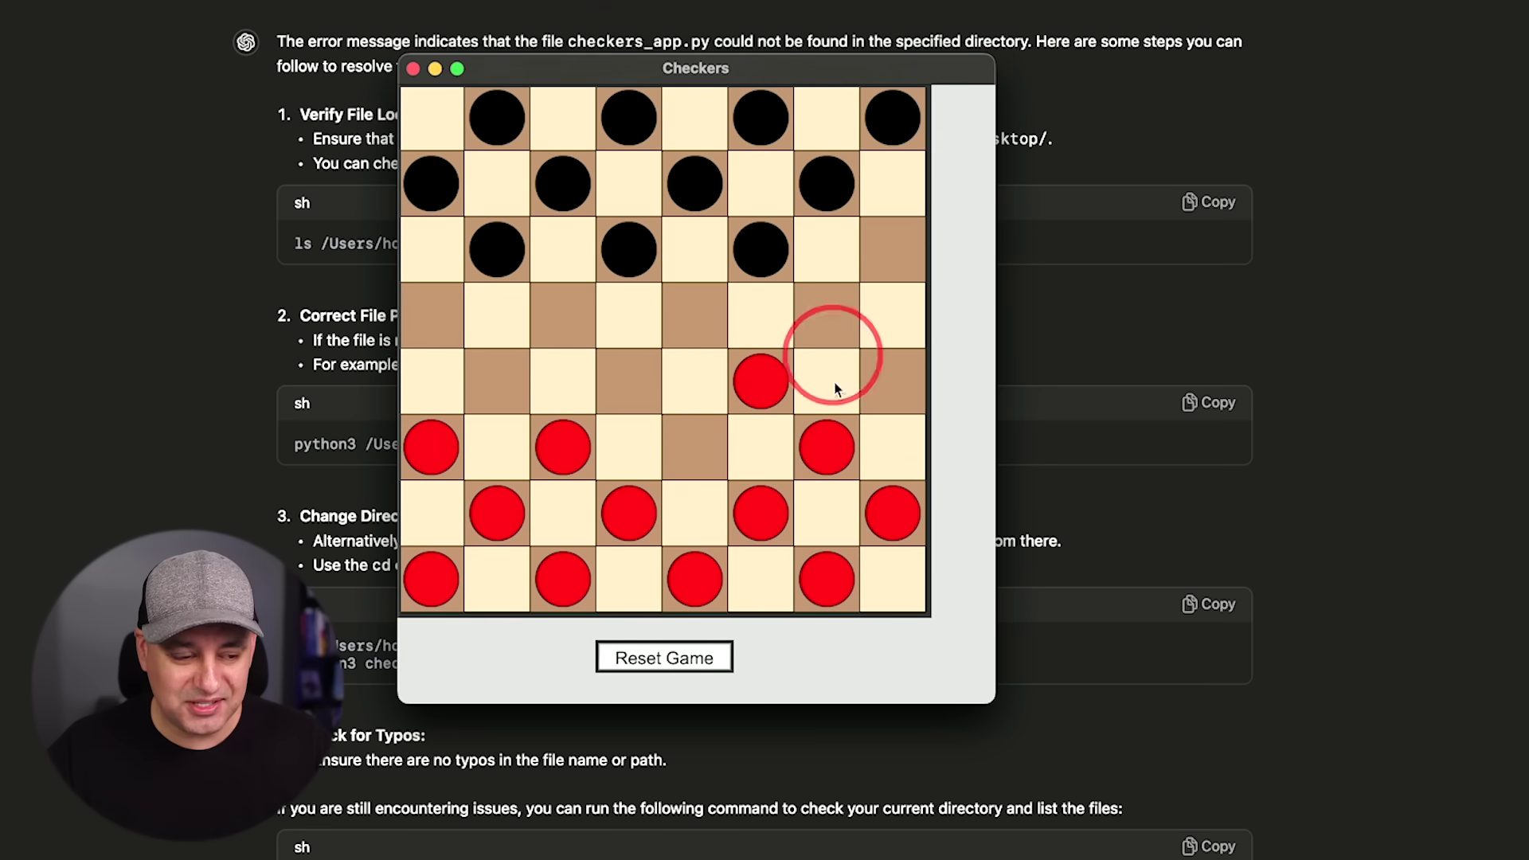
pyautogui.click(893, 383)
pyautogui.click(759, 255)
pyautogui.click(833, 327)
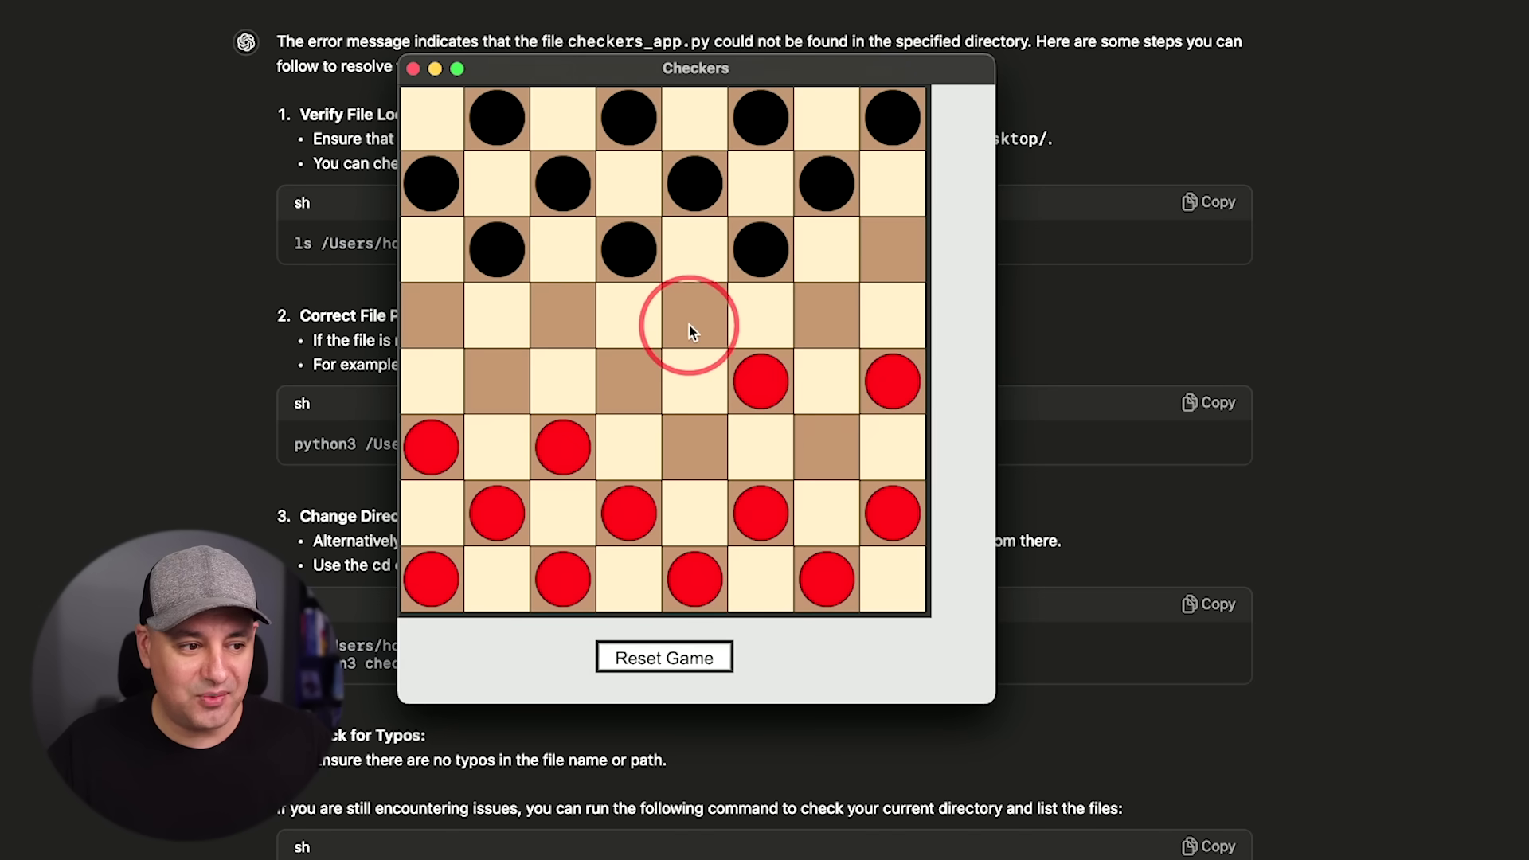
pyautogui.click(567, 445)
pyautogui.click(626, 391)
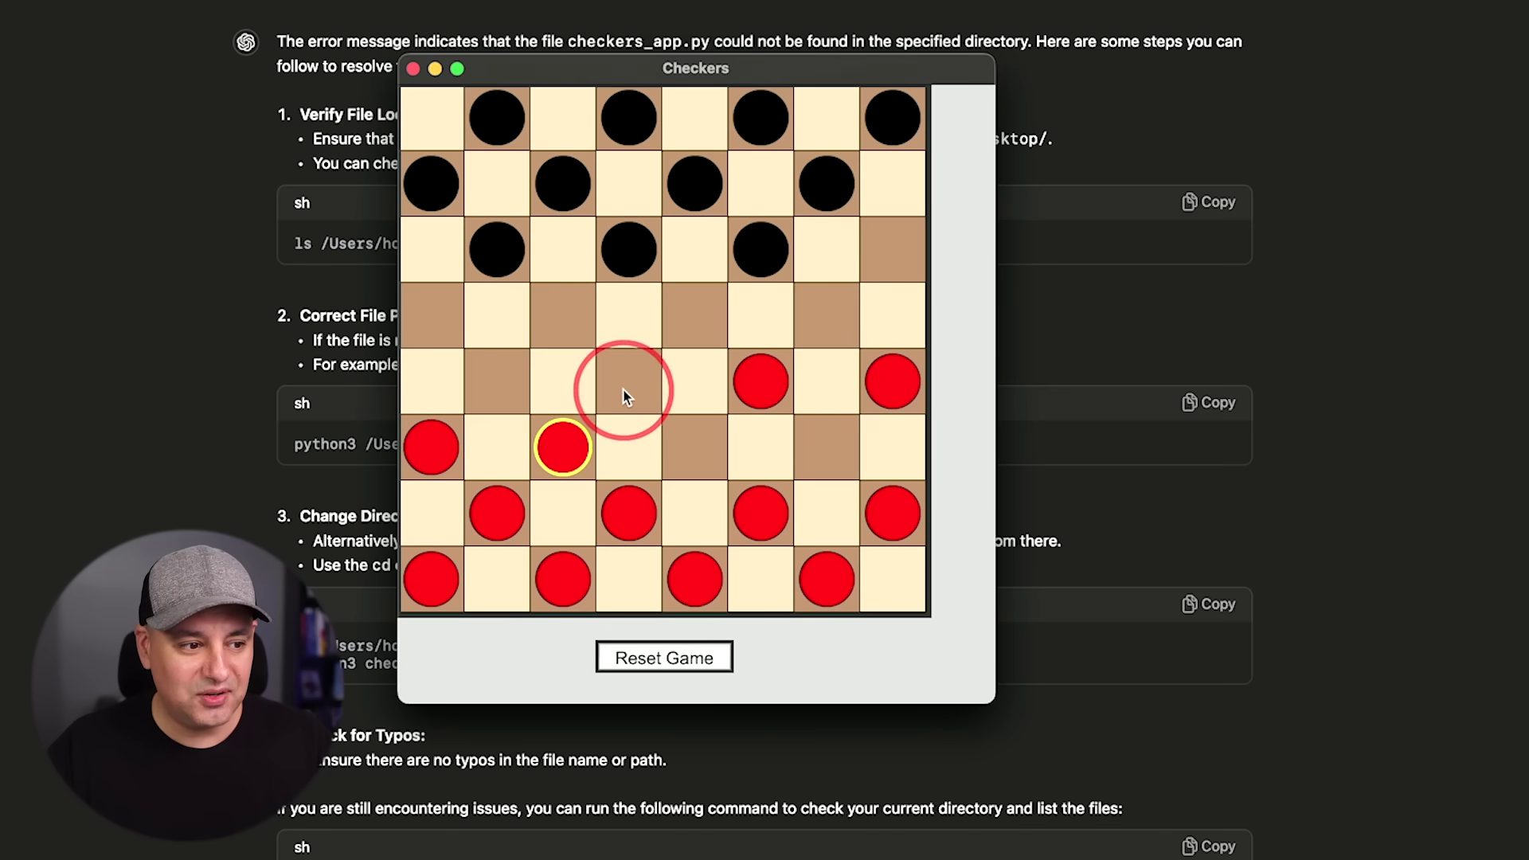
pyautogui.click(630, 252)
pyautogui.click(559, 314)
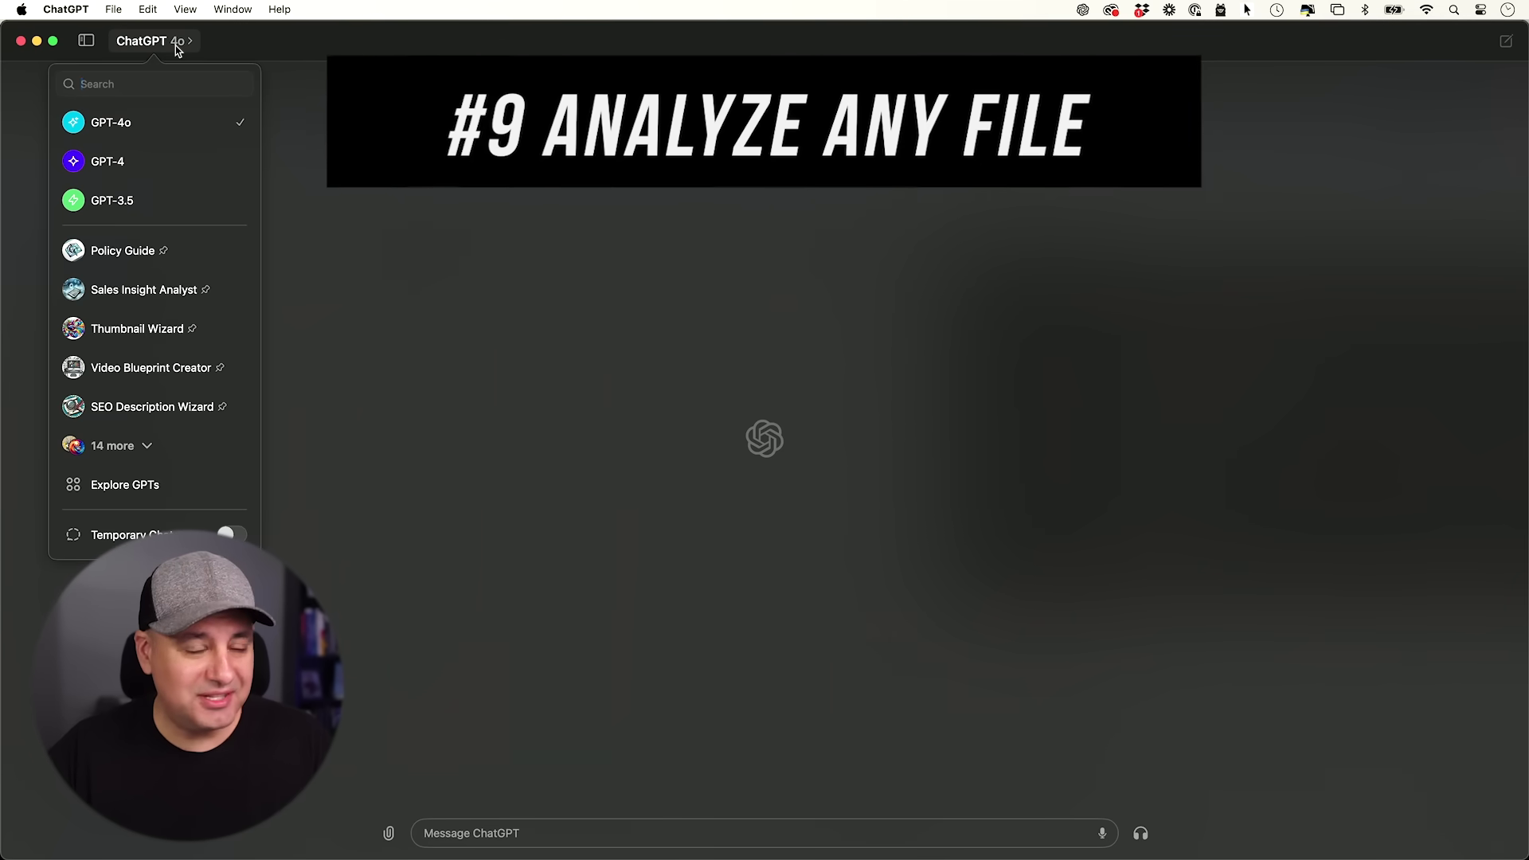
# Close the model list and bring up ChatGPT's attachment options
pyautogui.click(175, 45)
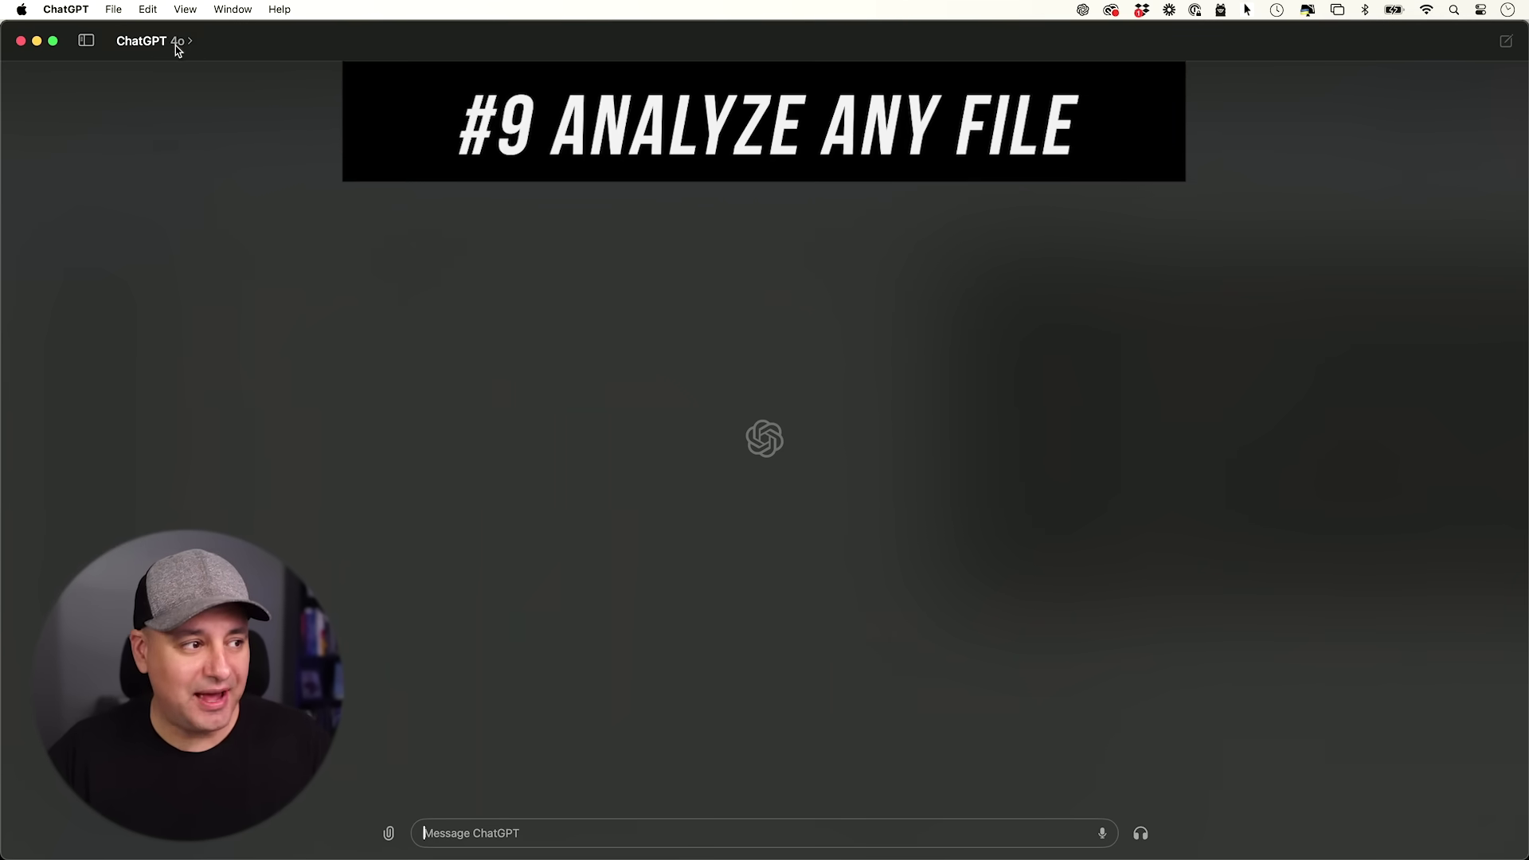
pyautogui.click(389, 834)
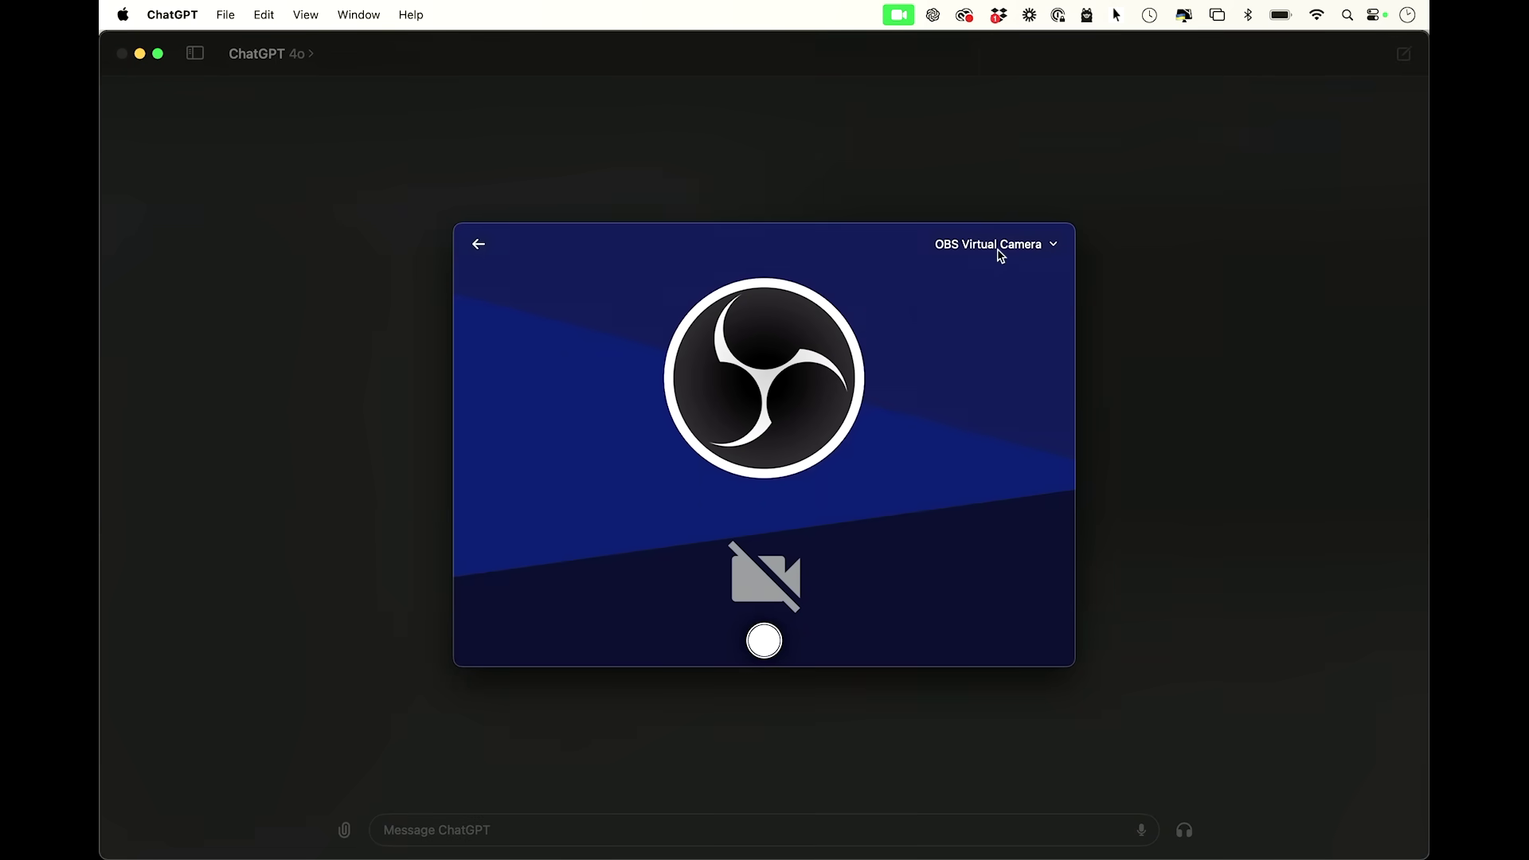
# Switch the Take Photo camera to FaceTime HD Camera and photograph the Meta Quest 3 box
pyautogui.click(1000, 245)
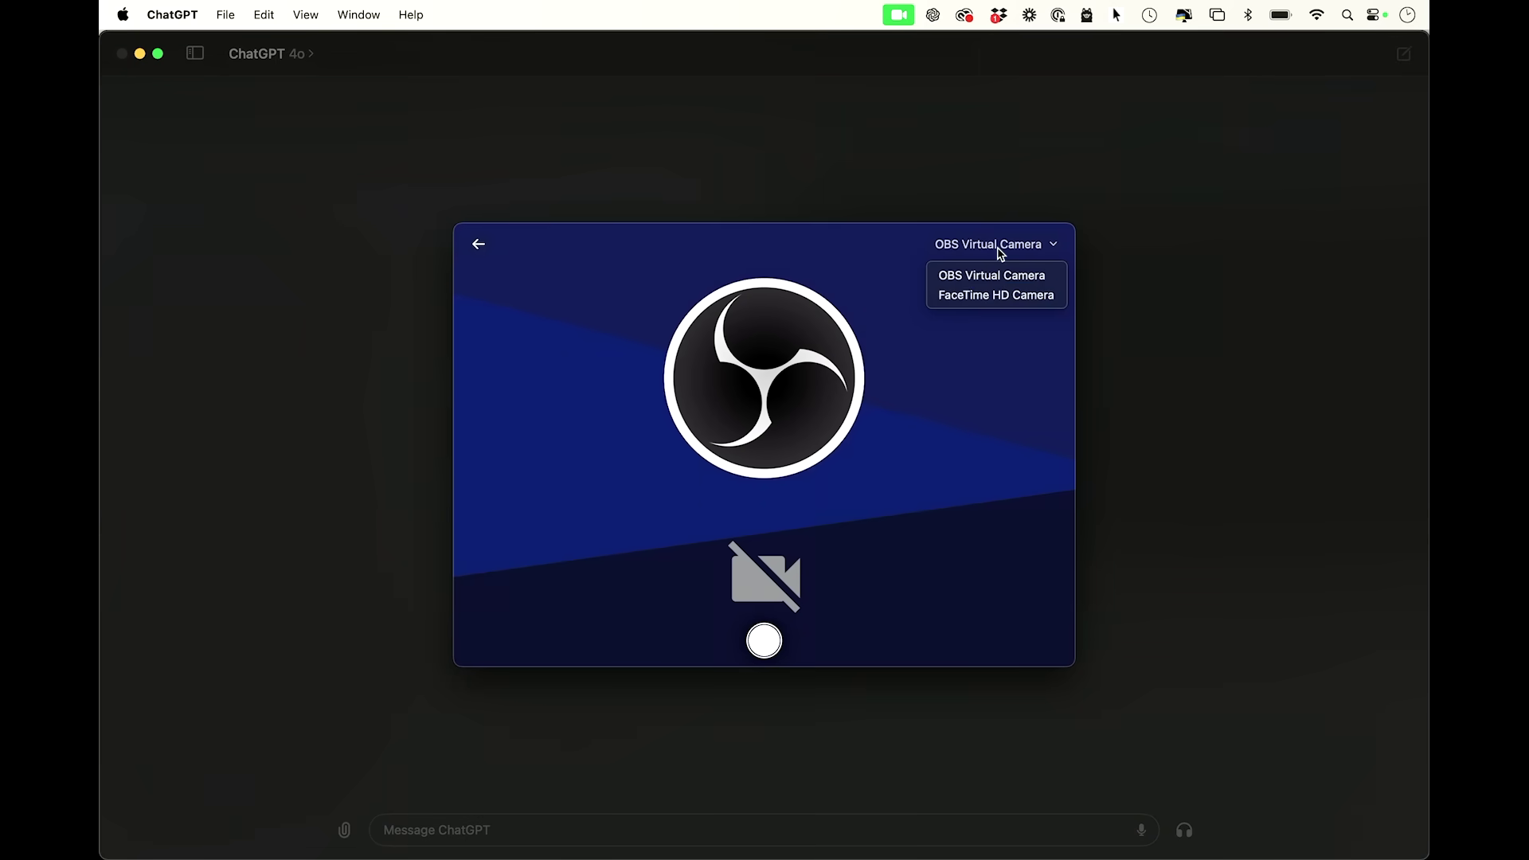
pyautogui.click(978, 296)
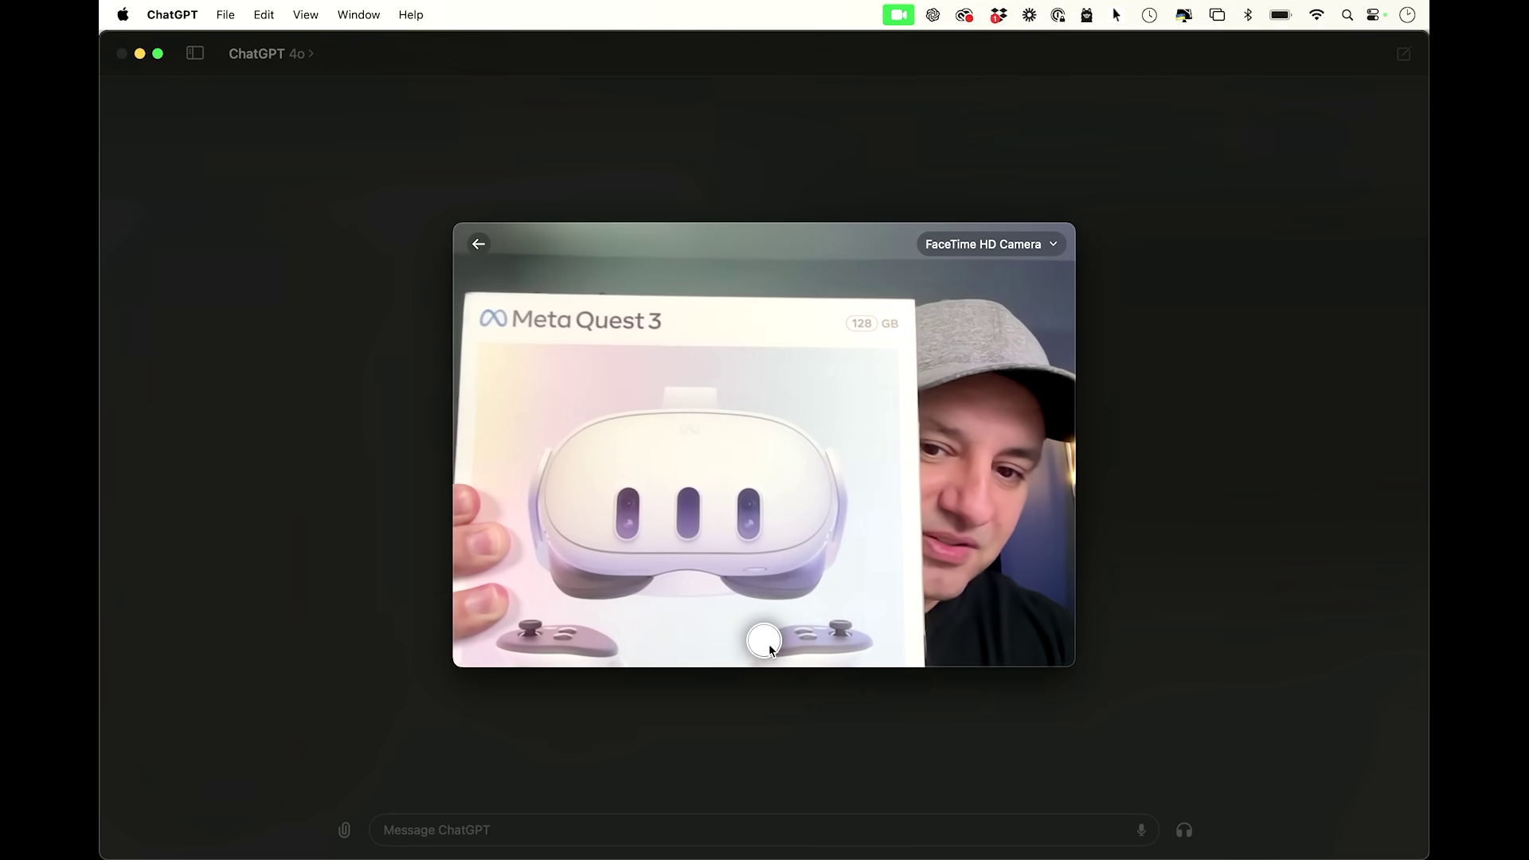
pyautogui.click(769, 647)
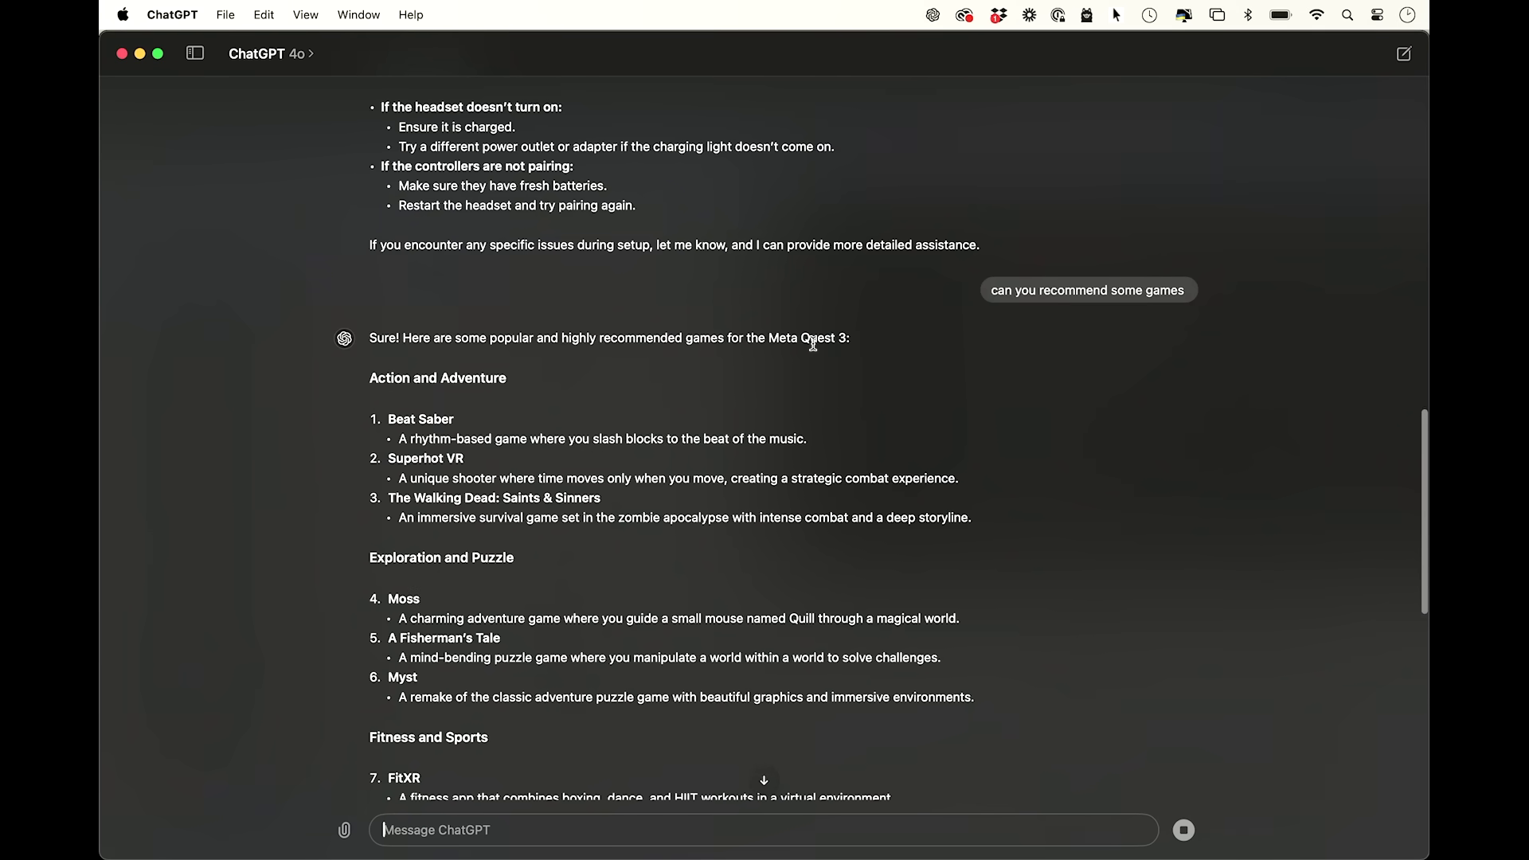
# Scroll the game list and ask ChatGPT 'can you give me links' for the recommended games
pyautogui.scroll(-2, 660, 452)
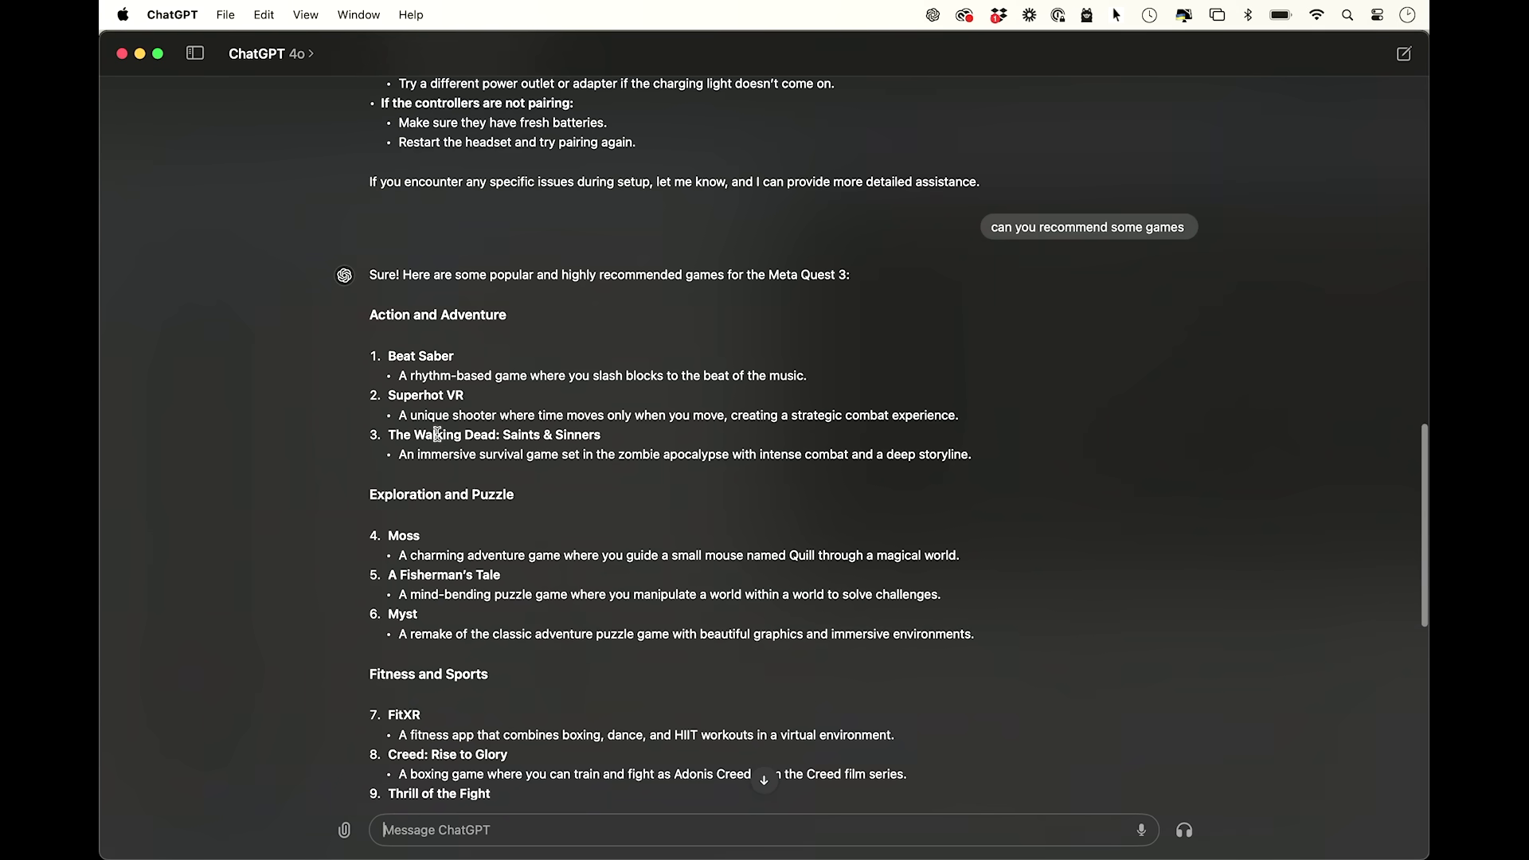
pyautogui.scroll(-8, 785, 674)
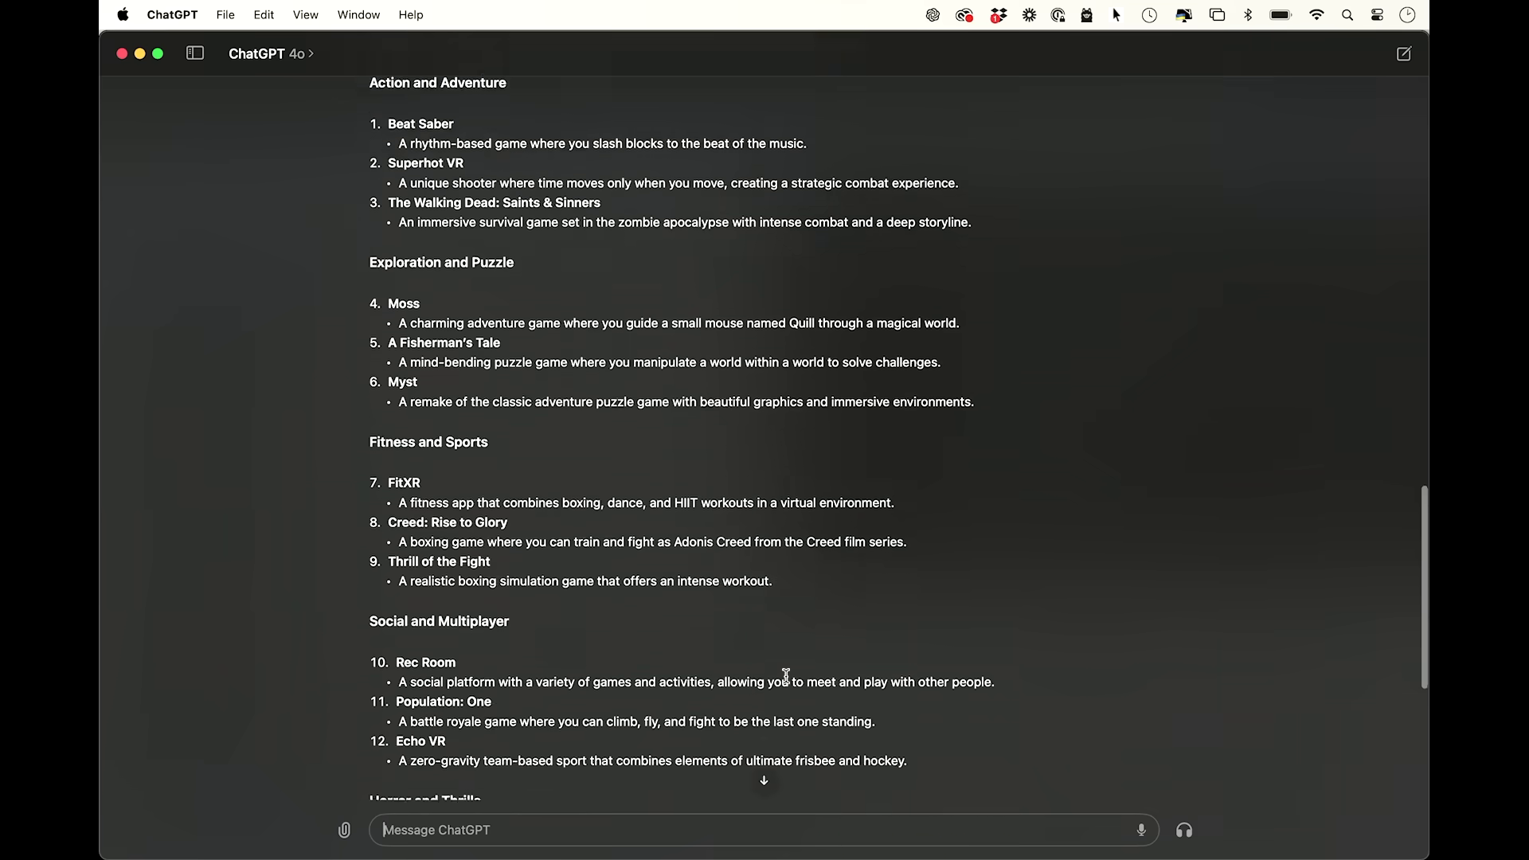
pyautogui.scroll(-7, 785, 676)
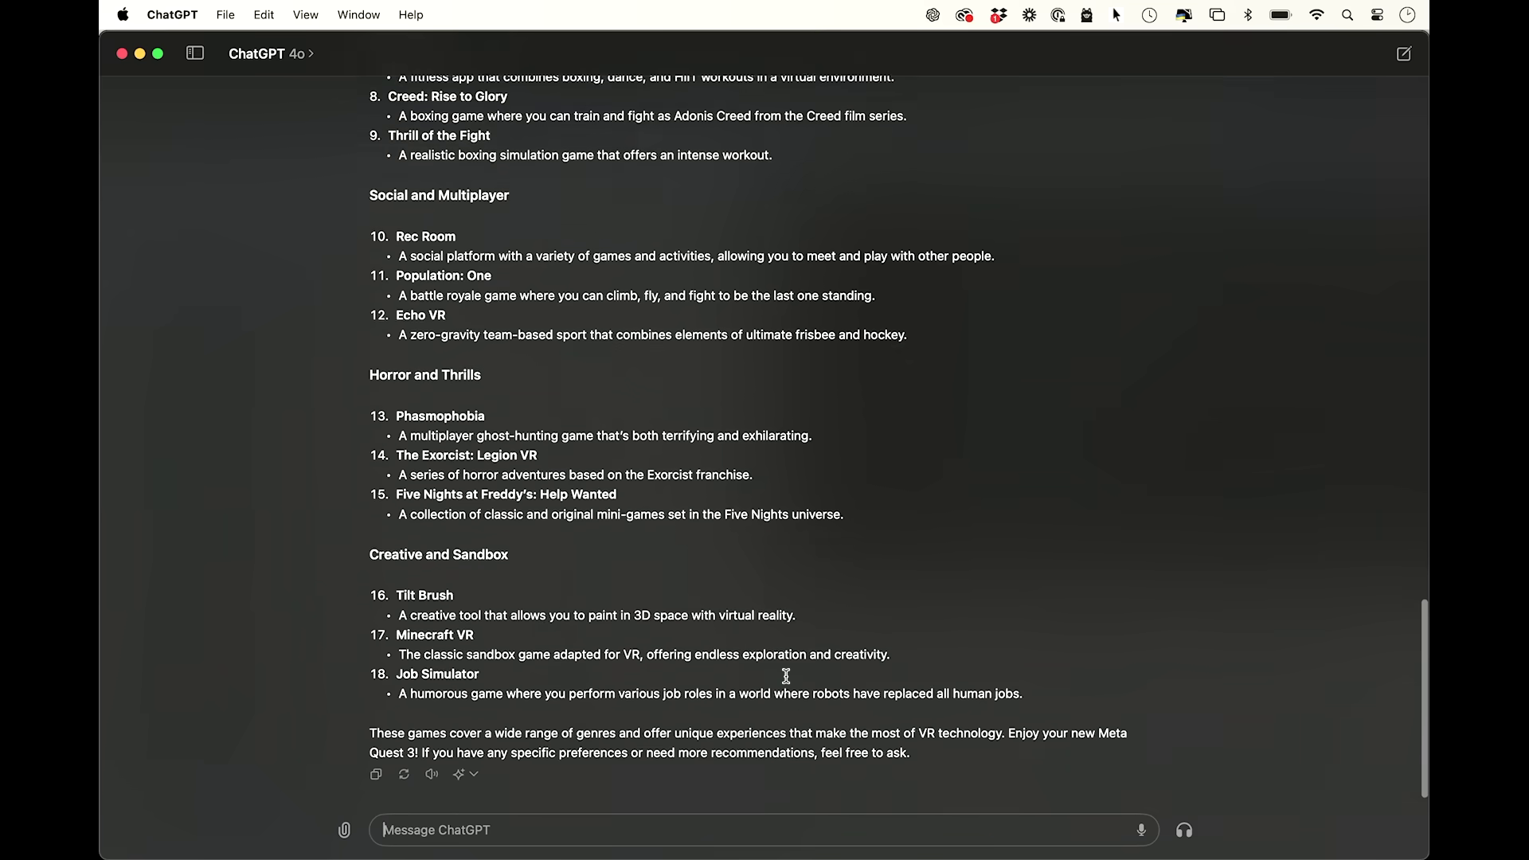
pyautogui.write('can you give me links')
pyautogui.press('Return')
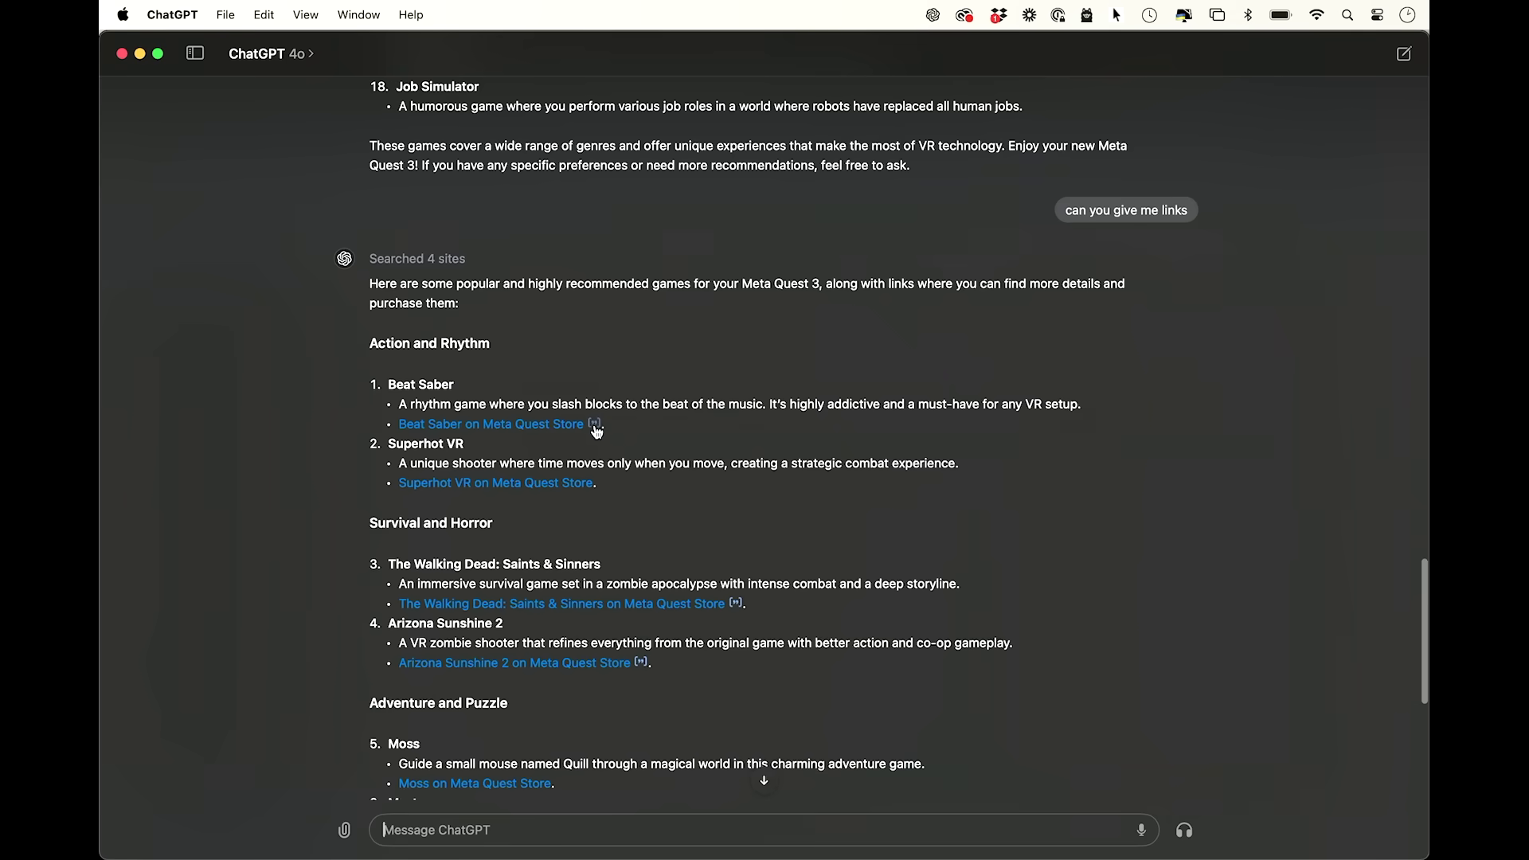
# Open the Beat Saber site and a Meta Quest Store game page from the answer
pyautogui.click(595, 425)
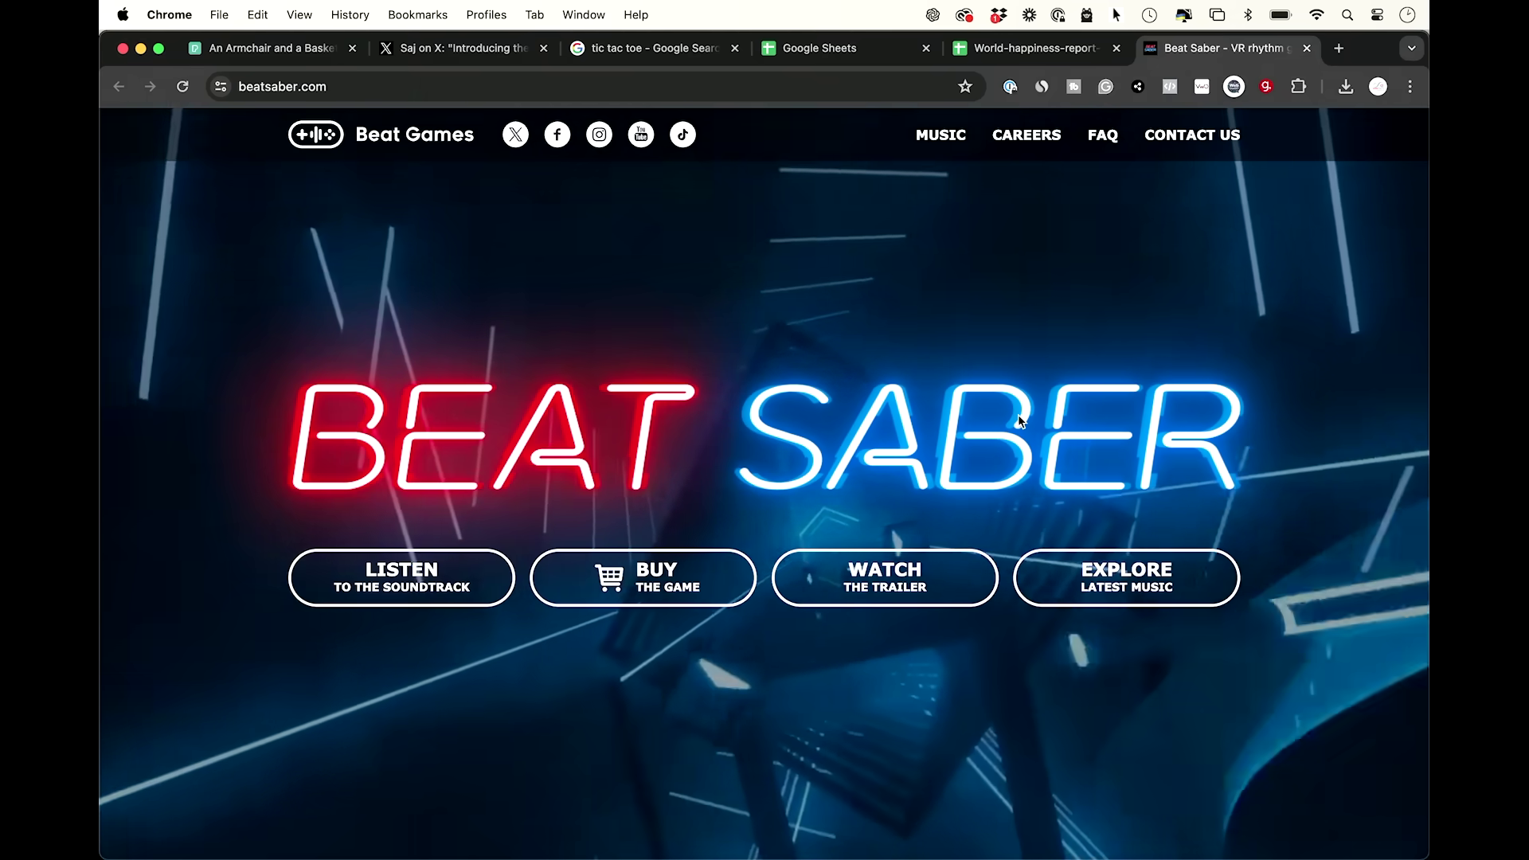
pyautogui.press('super+Tab')
pyautogui.click(603, 529)
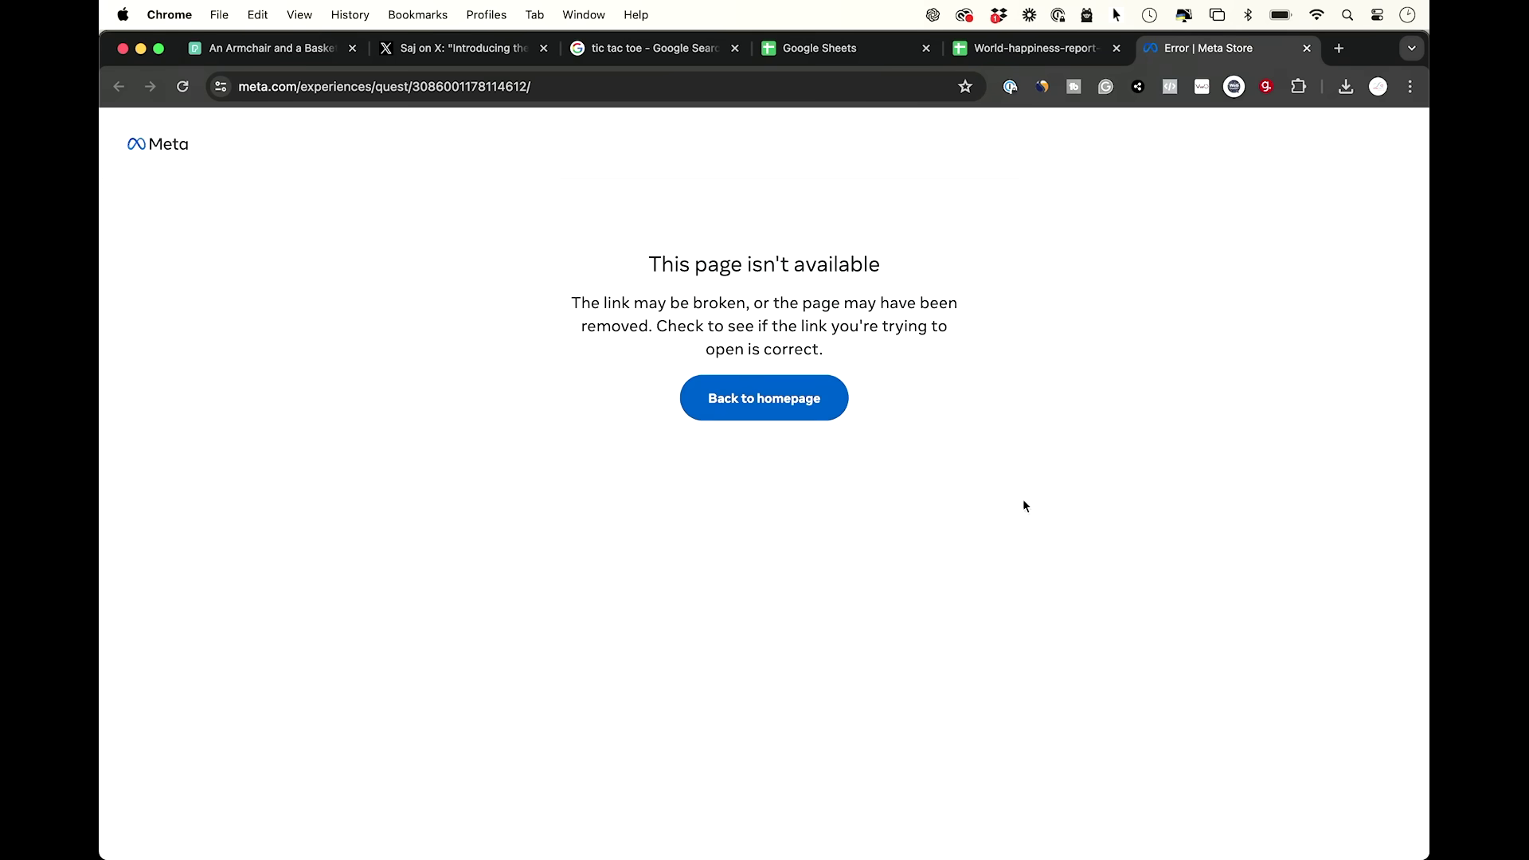
pyautogui.press('super+Tab')
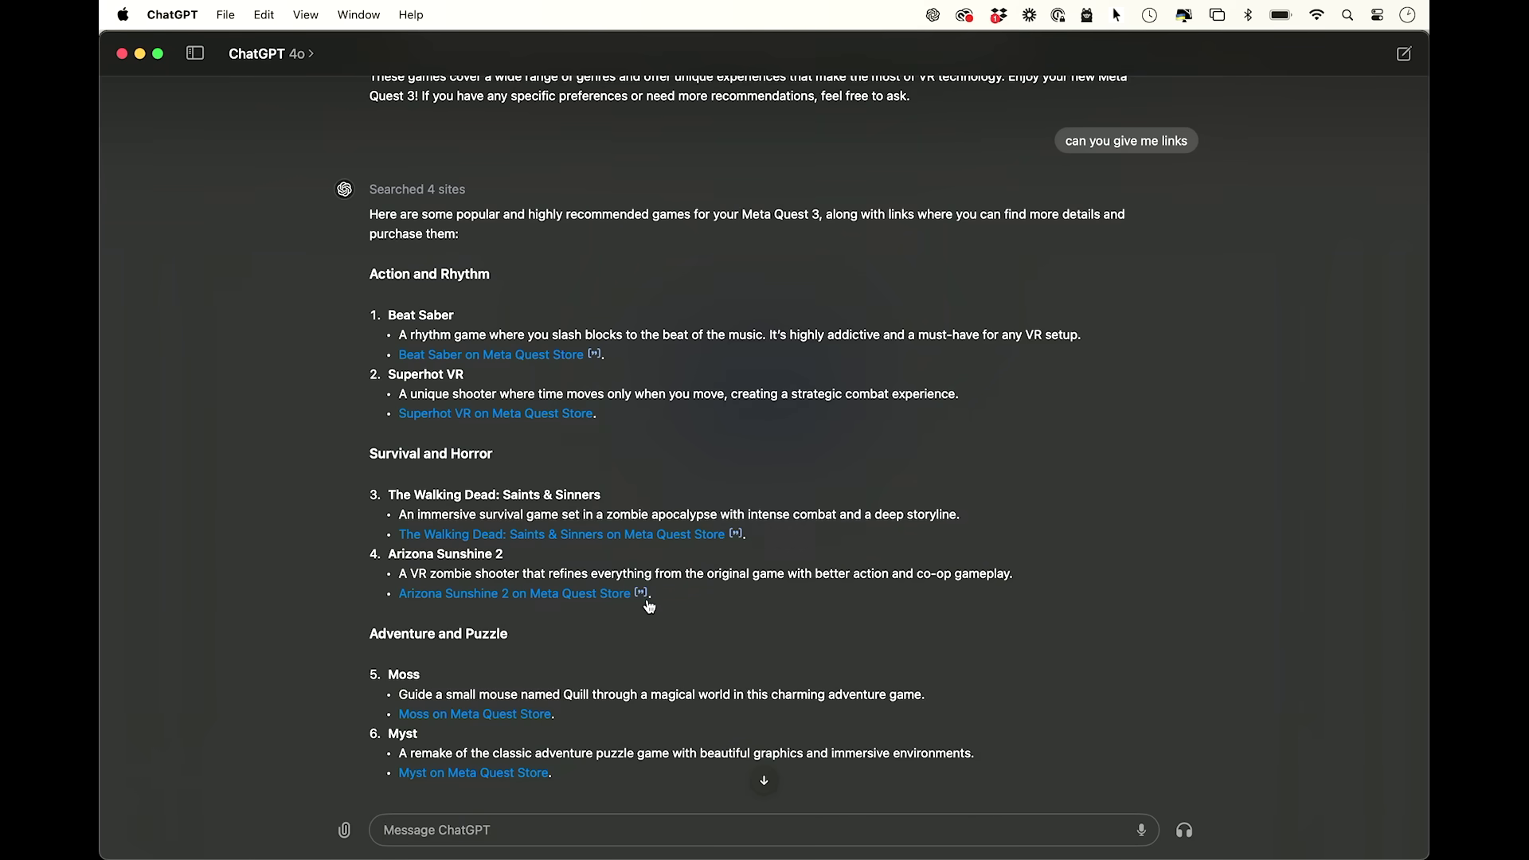
# Open and skim the cited uploadvr top Quest 3 games article, then finish reading the answer
pyautogui.click(736, 535)
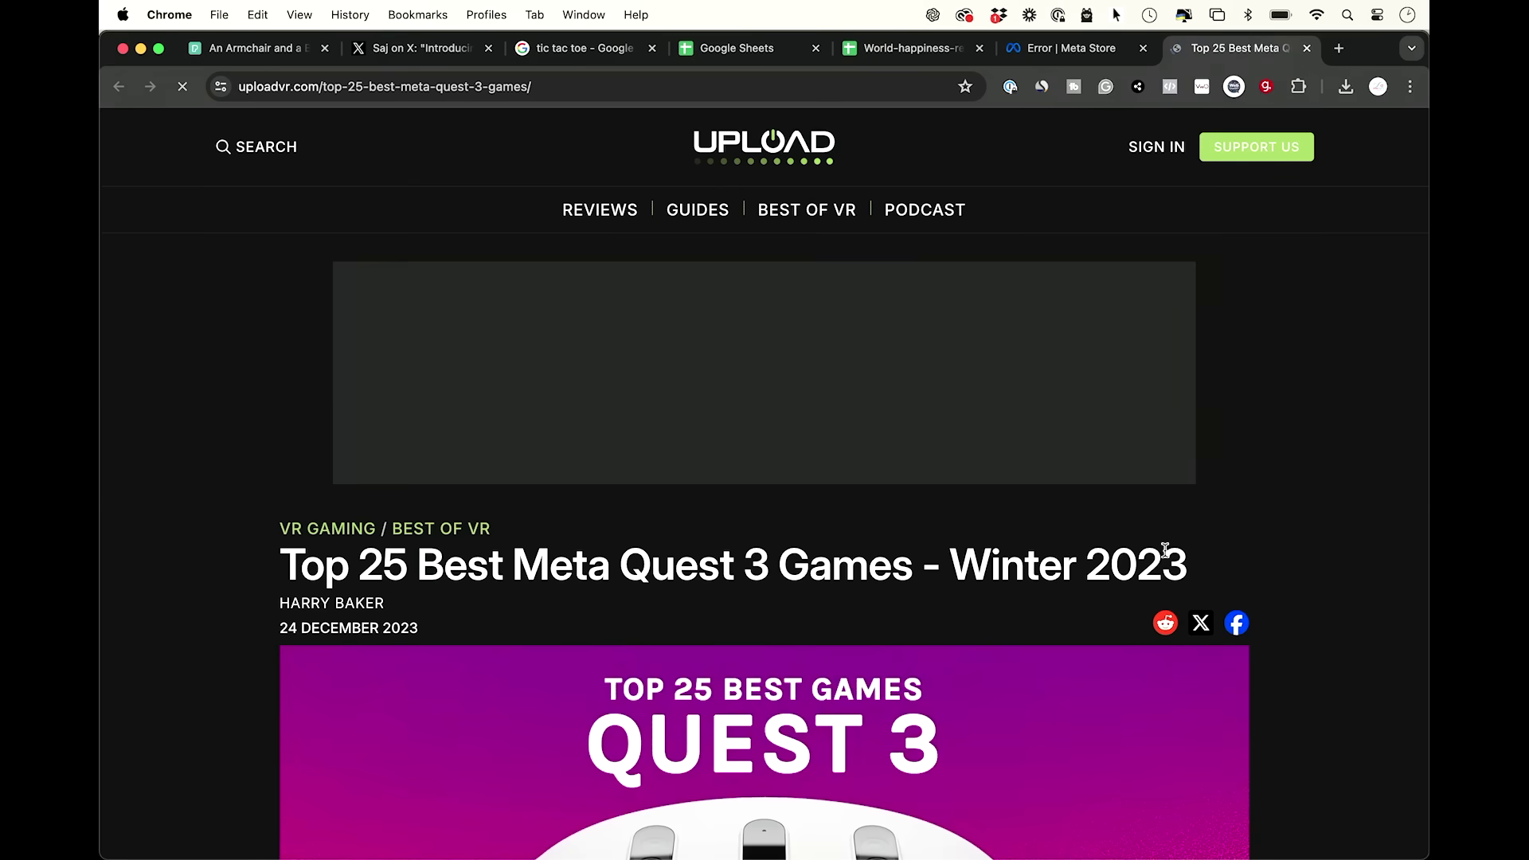
pyautogui.scroll(-7, 1164, 550)
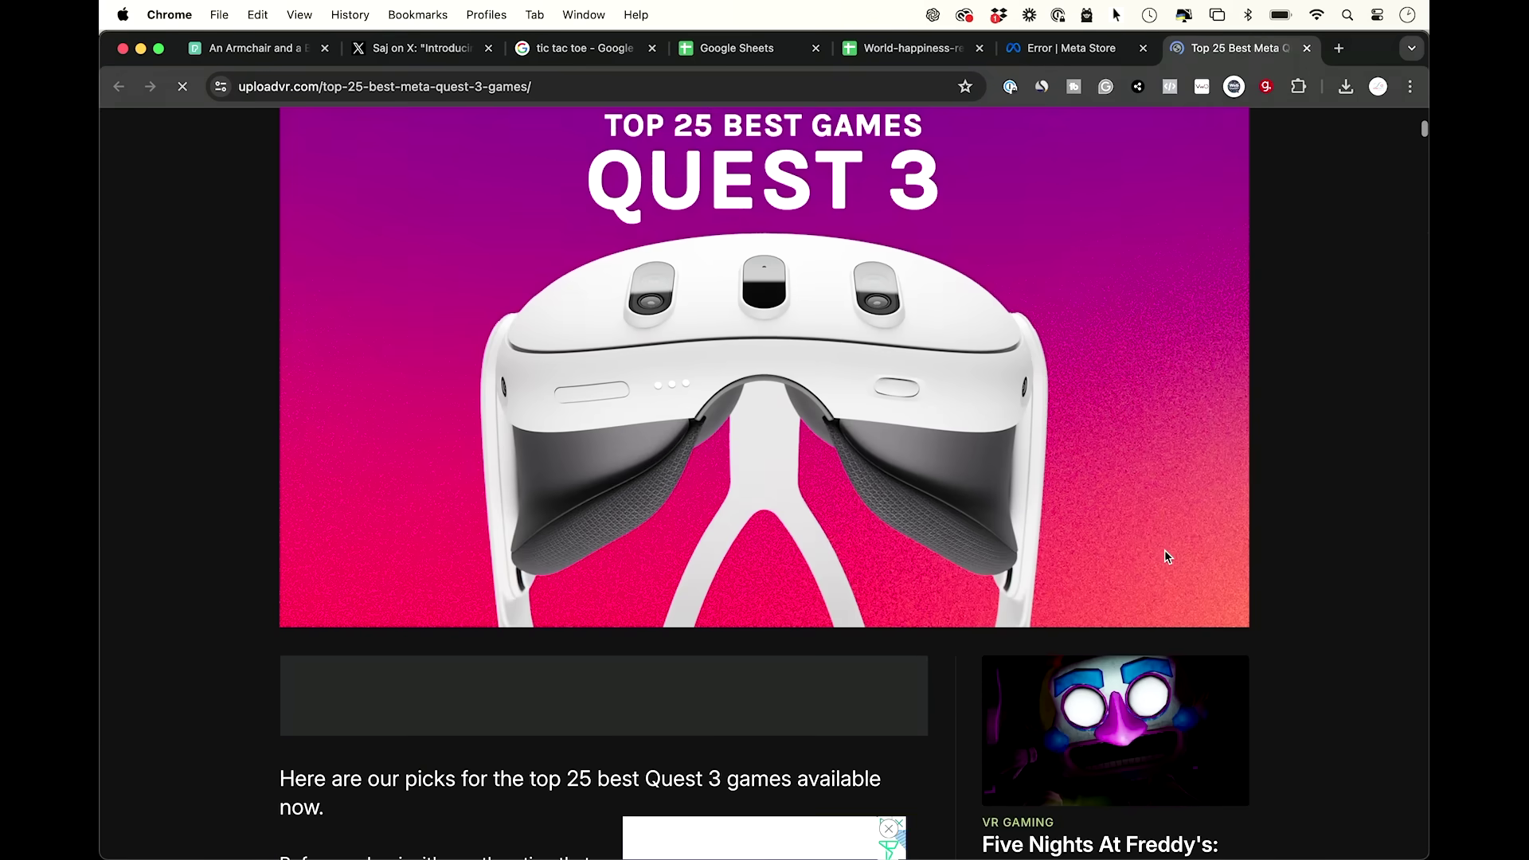
pyautogui.press('super+Tab')
pyautogui.scroll(-2, 823, 496)
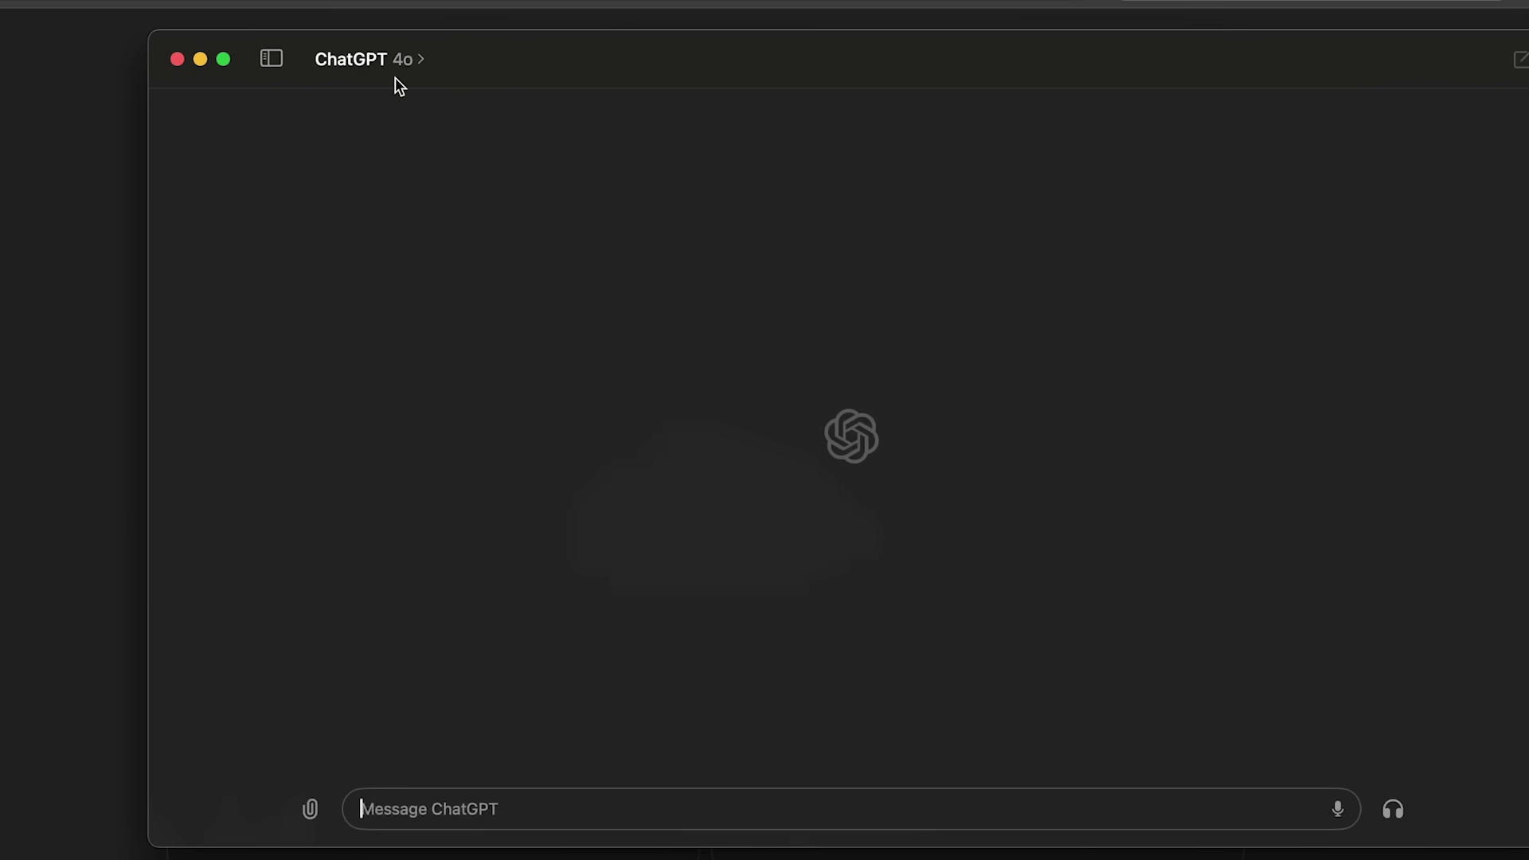
# Expand the model picker's '14 more' list to reveal Video Idea Spark, Script Refresher and other GPTs
pyautogui.click(374, 64)
pyautogui.click(328, 634)
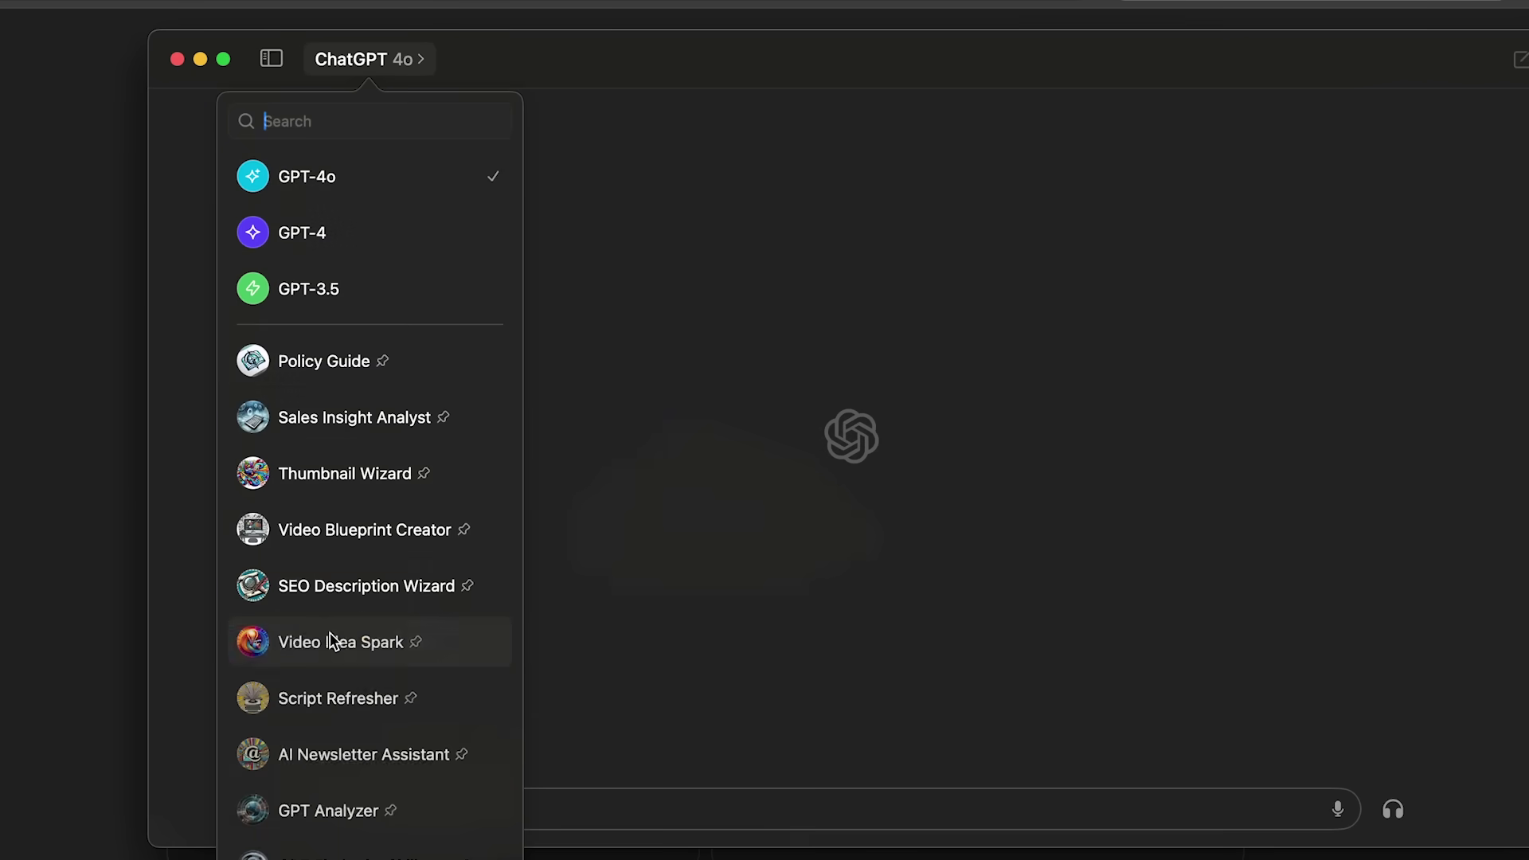
pyautogui.scroll(-3, 361, 435)
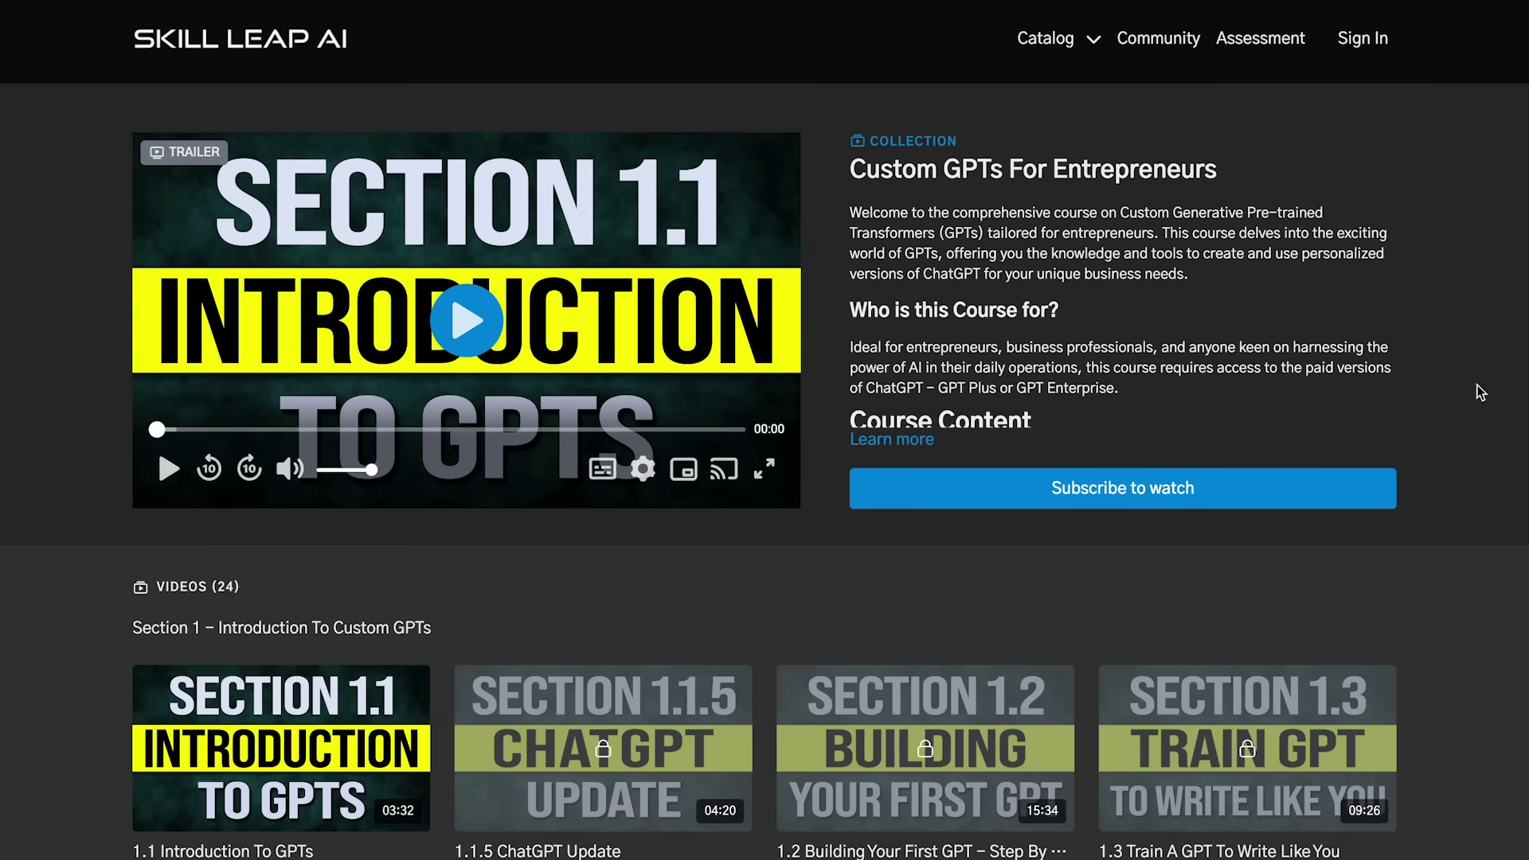
# Scroll the Custom GPTs For Entrepreneurs video grid, then the Complete AI Courses catalog
pyautogui.moveTo(849, 169); pyautogui.dragTo(1255, 184)
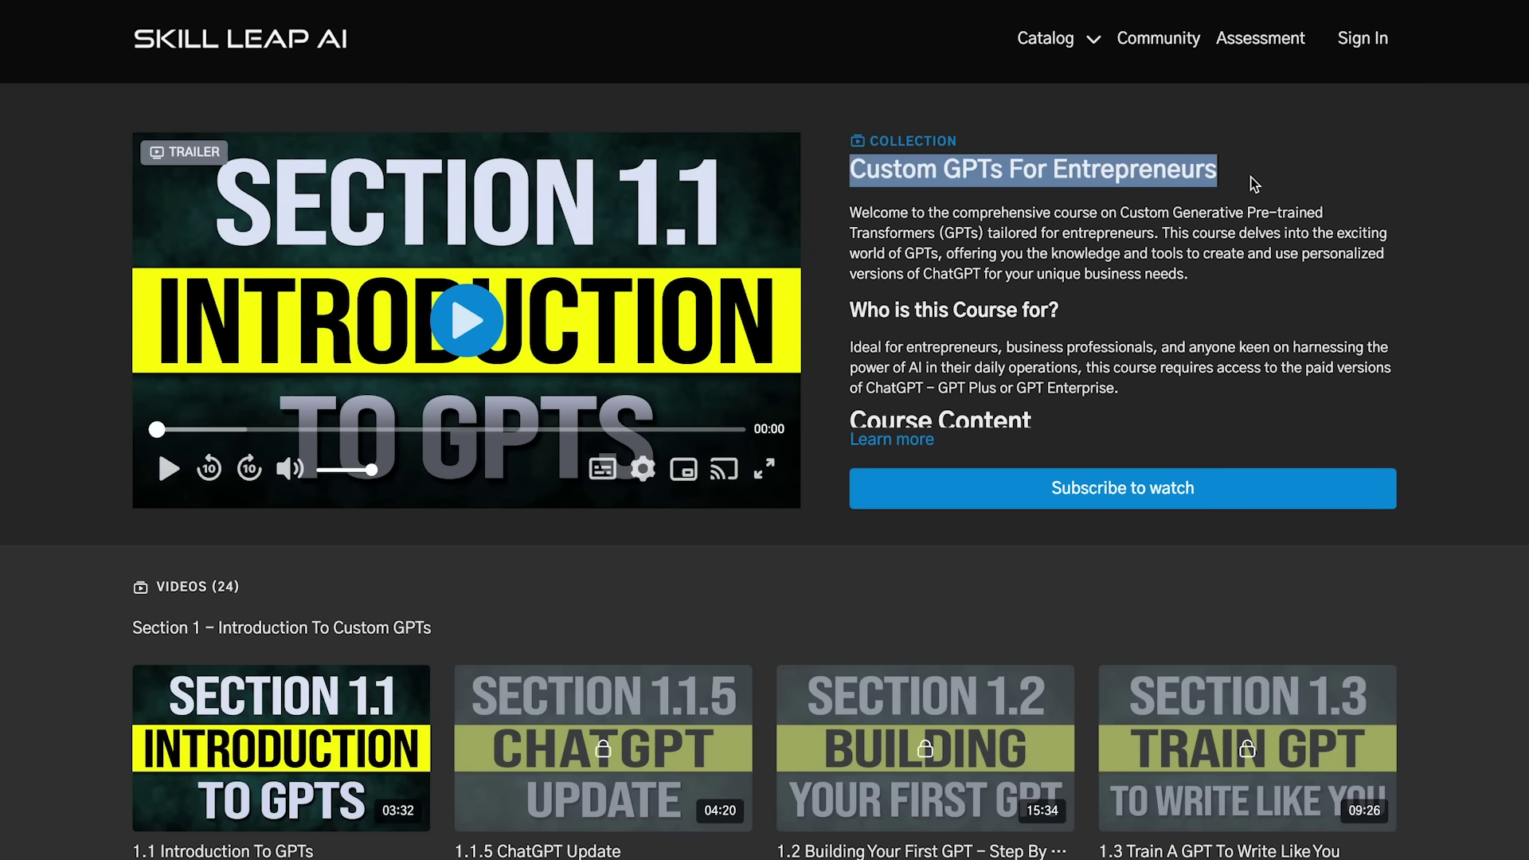
pyautogui.click(1256, 184)
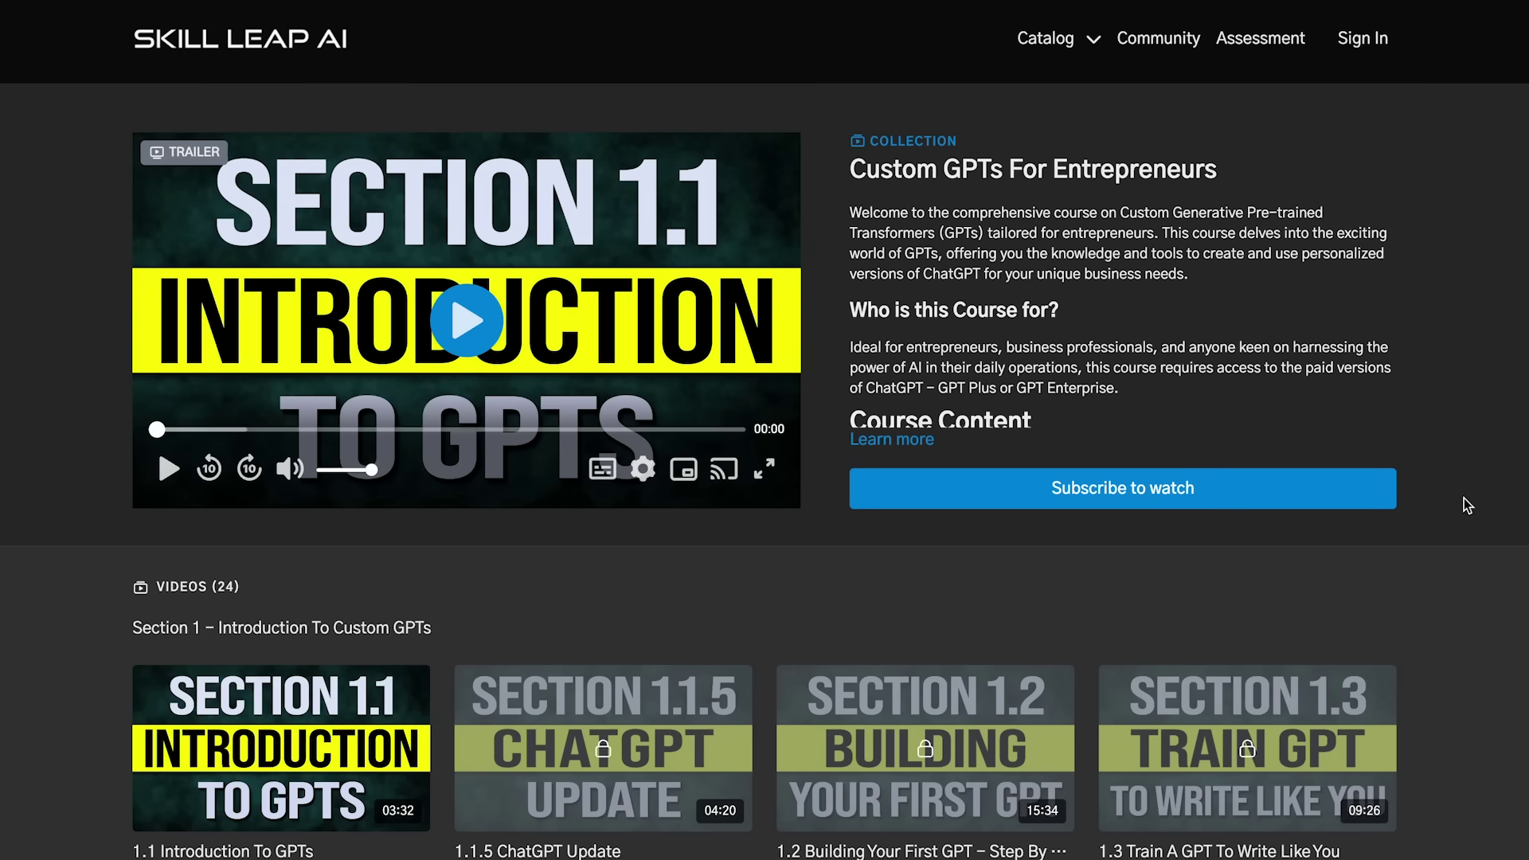
pyautogui.scroll(-3, 1464, 498)
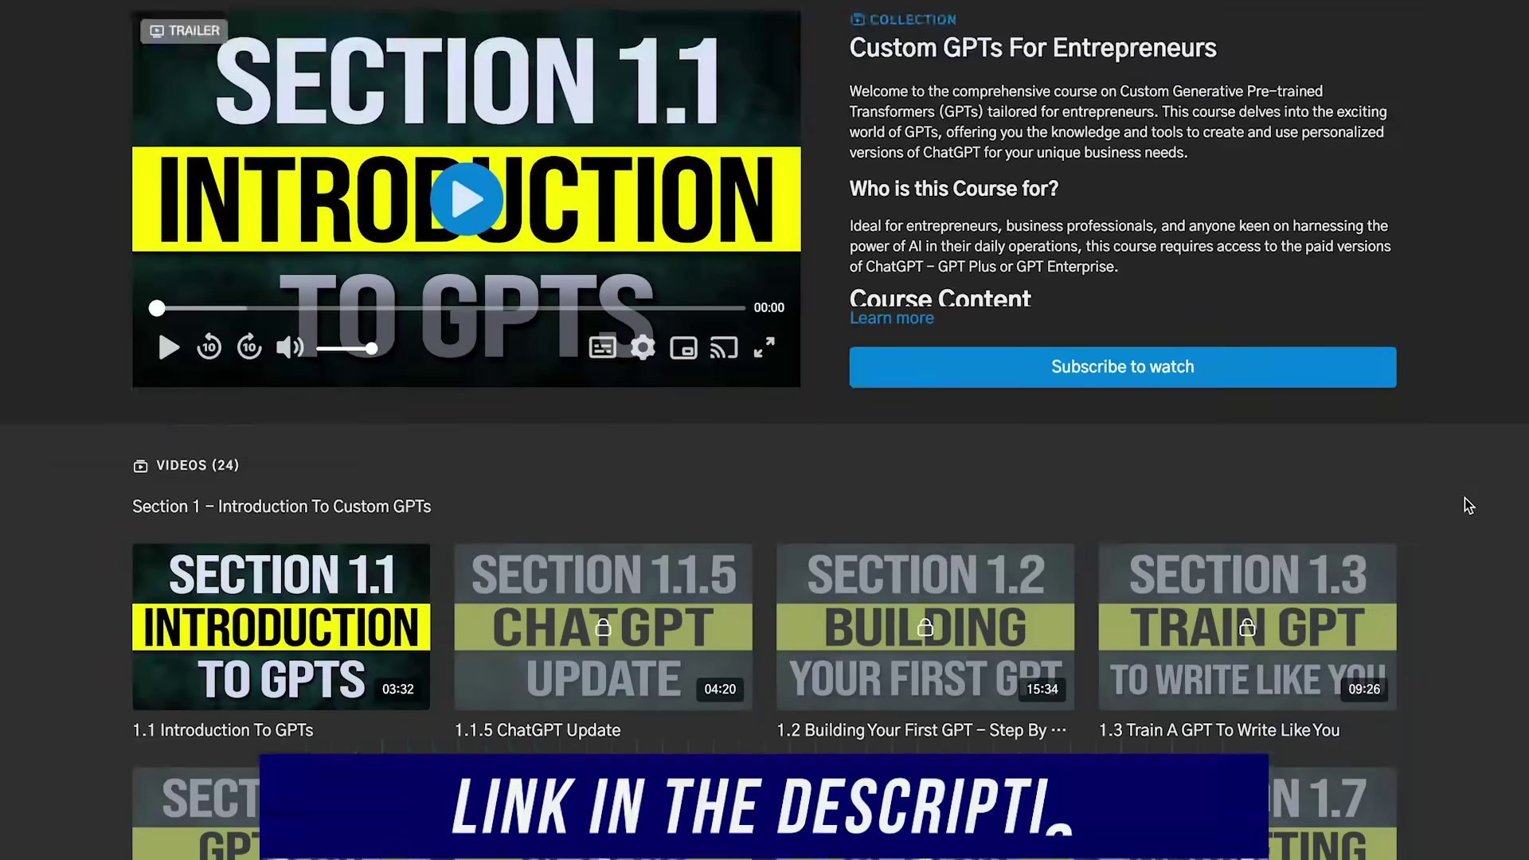
pyautogui.scroll(-5, 1465, 499)
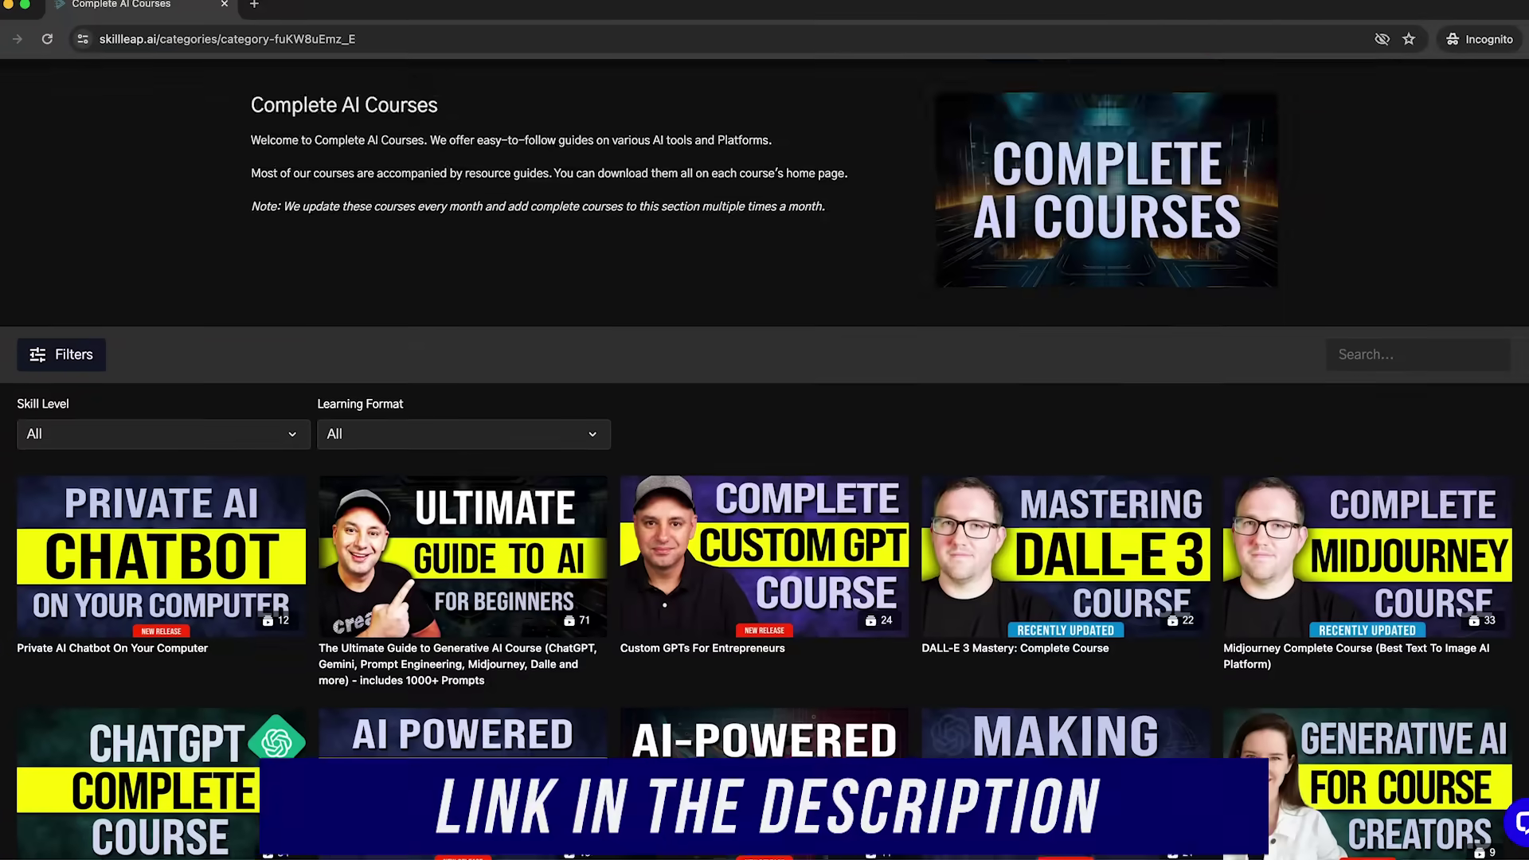
pyautogui.scroll(-3, 1465, 498)
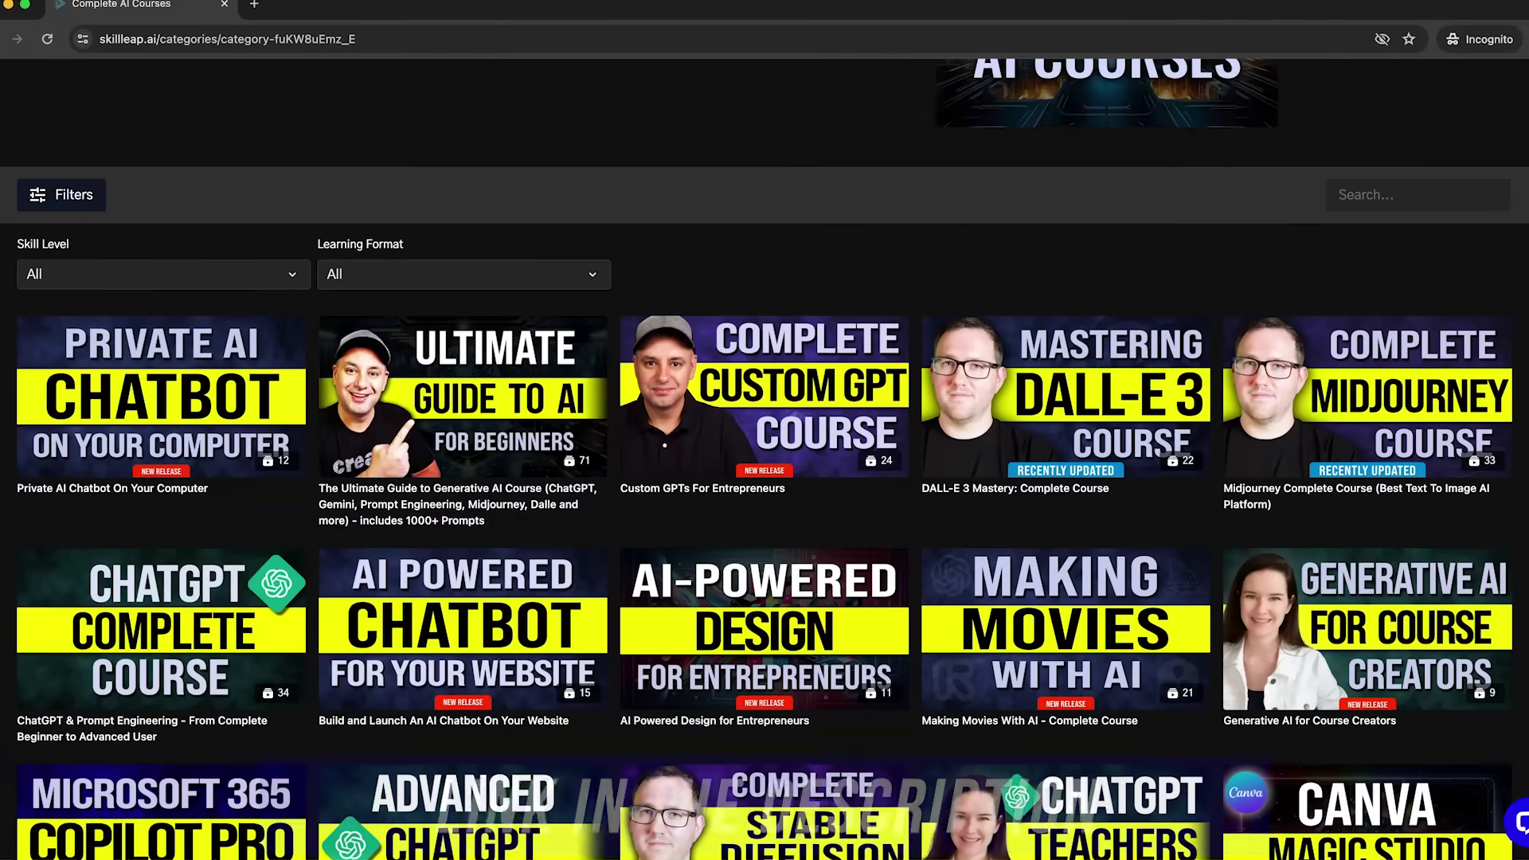
pyautogui.scroll(-1, 765, 459)
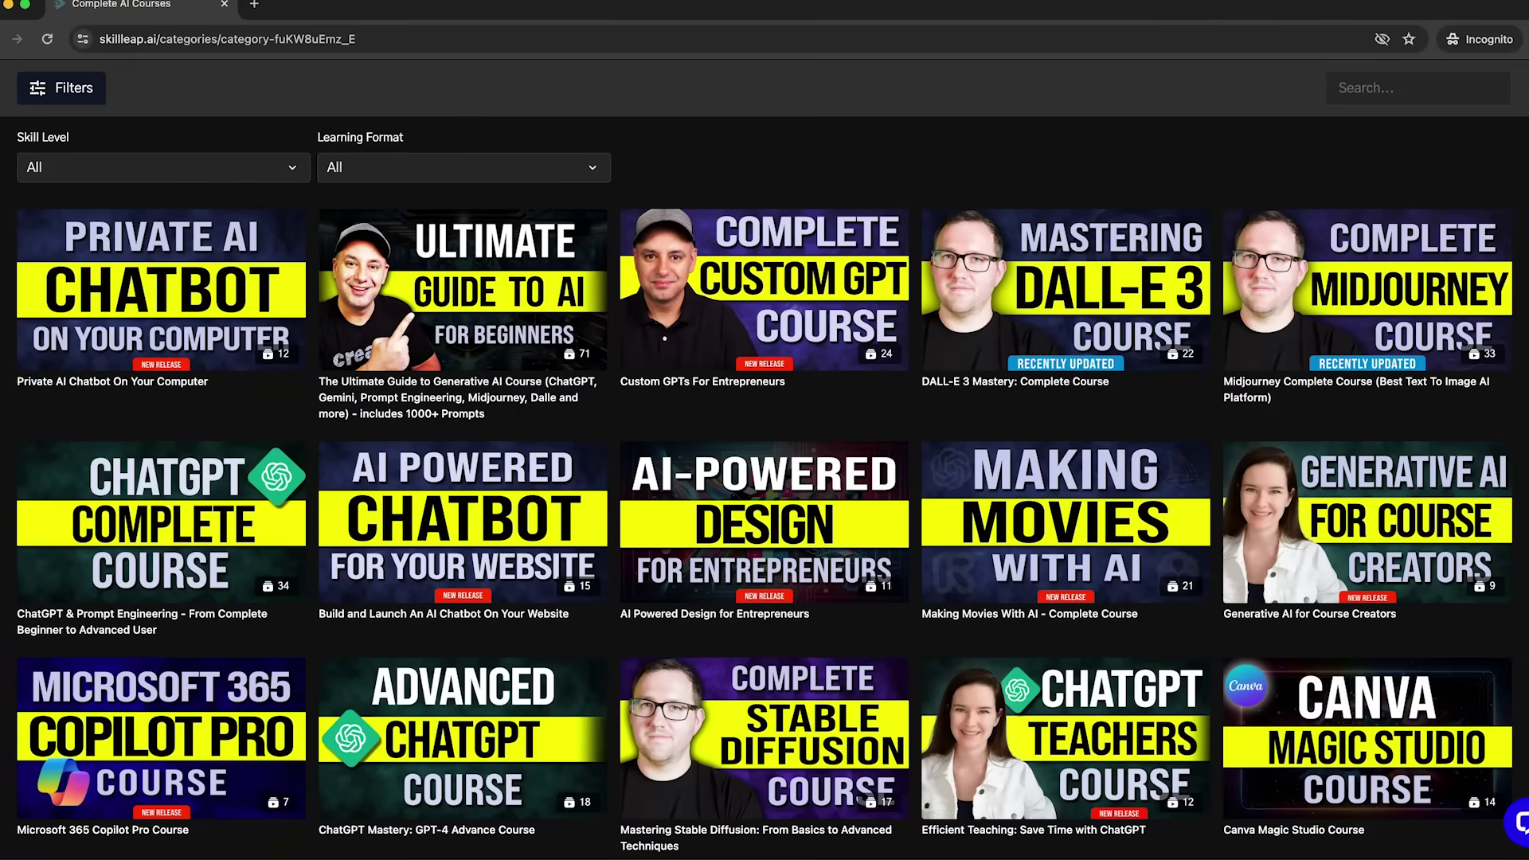
pyautogui.scroll(-2, 765, 458)
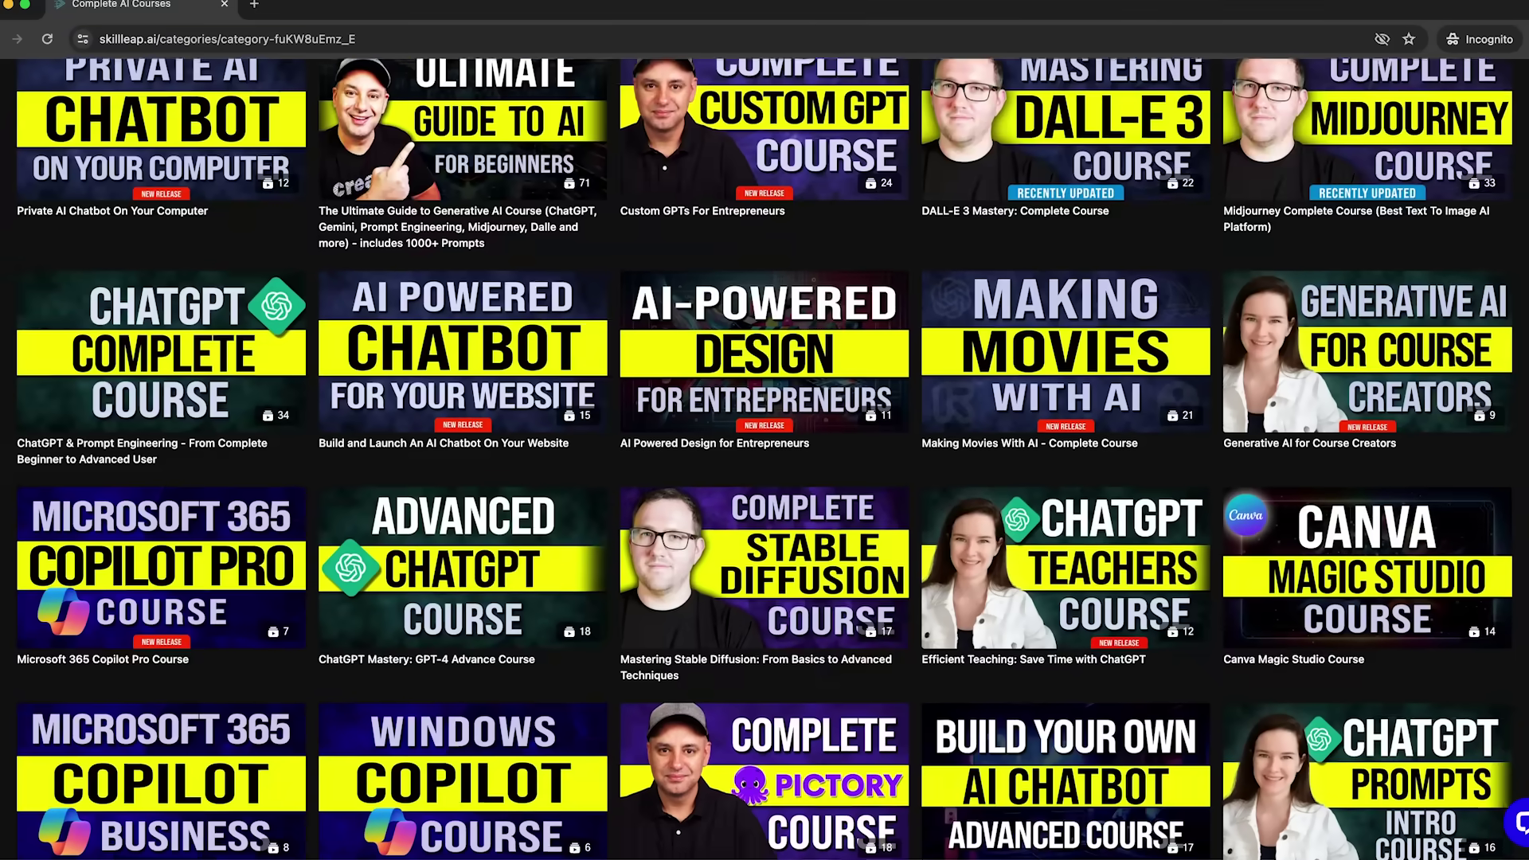